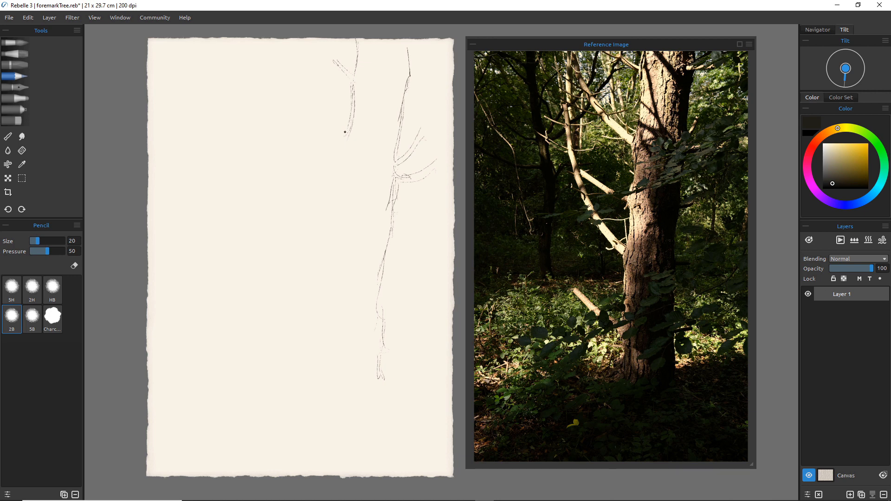
Sketch the upper left edge of the main trunk in pencil with long branches sweeping up to its left
{"action": "left_click_drag", "start_coordinate": [307, 68], "coordinate": [340, 126]}
{"action": "left_click_drag", "start_coordinate": [305, 70], "coordinate": [342, 141]}
{"action": "mouse_move", "coordinate": [318, 103]}
{"action": "left_mouse_down"}
{"action": "mouse_move", "coordinate": [344, 144]}
{"action": "mouse_move", "coordinate": [345, 125]}
{"action": "mouse_move", "coordinate": [349, 139]}
{"action": "mouse_move", "coordinate": [337, 142]}
{"action": "mouse_move", "coordinate": [335, 127]}
{"action": "mouse_move", "coordinate": [331, 205]}
{"action": "left_mouse_up"}
{"action": "mouse_move", "coordinate": [347, 150]}
{"action": "left_mouse_down"}
{"action": "mouse_move", "coordinate": [331, 204]}
{"action": "mouse_move", "coordinate": [329, 192]}
{"action": "mouse_move", "coordinate": [338, 194]}
{"action": "mouse_move", "coordinate": [298, 164]}
{"action": "mouse_move", "coordinate": [337, 210]}
{"action": "mouse_move", "coordinate": [330, 256]}
{"action": "left_mouse_up"}
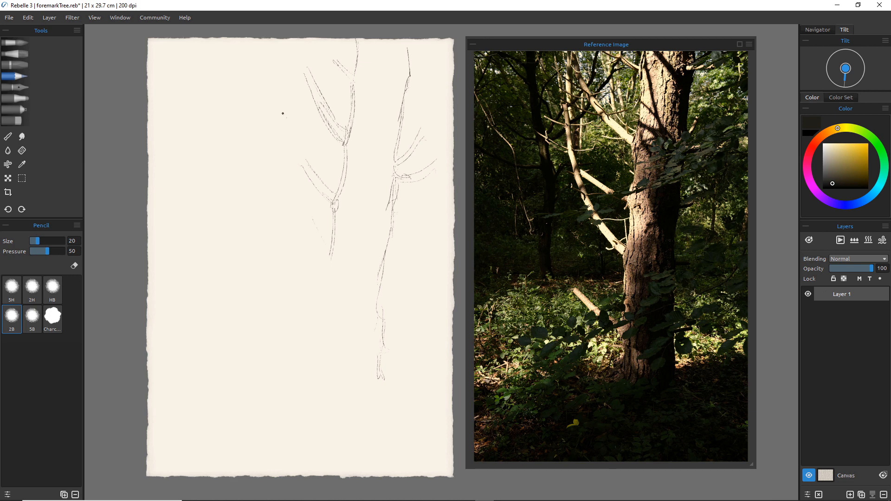
{"action": "left_click_drag", "start_coordinate": [285, 117], "coordinate": [292, 189]}
{"action": "left_click_drag", "start_coordinate": [307, 229], "coordinate": [330, 249]}
{"action": "mouse_move", "coordinate": [284, 189]}
{"action": "left_mouse_down"}
{"action": "mouse_move", "coordinate": [314, 258]}
{"action": "mouse_move", "coordinate": [307, 266]}
{"action": "mouse_move", "coordinate": [299, 237]}
{"action": "mouse_move", "coordinate": [323, 266]}
{"action": "left_mouse_up"}
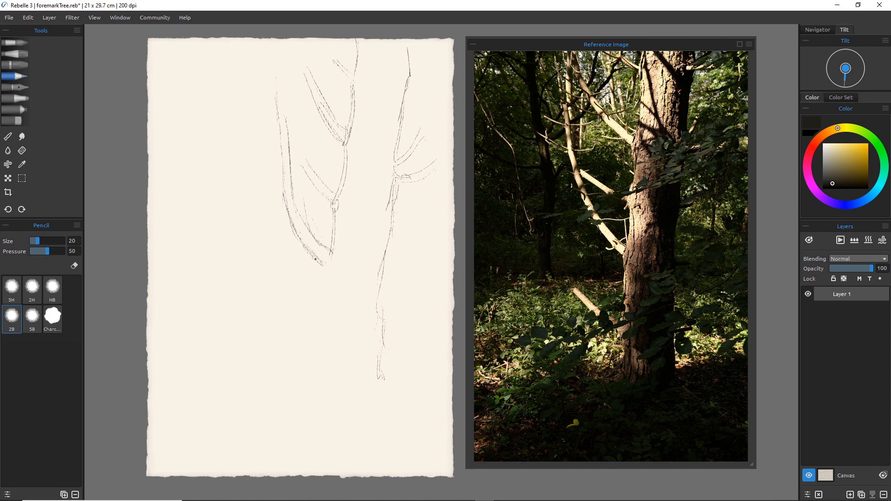
Continue the main trunk's left edge downward and sketch the short broken branch near its base
{"action": "mouse_move", "coordinate": [325, 264]}
{"action": "left_mouse_down"}
{"action": "mouse_move", "coordinate": [331, 251]}
{"action": "mouse_move", "coordinate": [315, 326]}
{"action": "left_mouse_up"}
{"action": "left_click_drag", "start_coordinate": [328, 264], "coordinate": [316, 330]}
{"action": "left_click_drag", "start_coordinate": [281, 286], "coordinate": [309, 316]}
{"action": "mouse_move", "coordinate": [278, 290]}
{"action": "left_mouse_down"}
{"action": "mouse_move", "coordinate": [311, 337]}
{"action": "mouse_move", "coordinate": [286, 295]}
{"action": "mouse_move", "coordinate": [318, 321]}
{"action": "mouse_move", "coordinate": [304, 367]}
{"action": "left_mouse_up"}
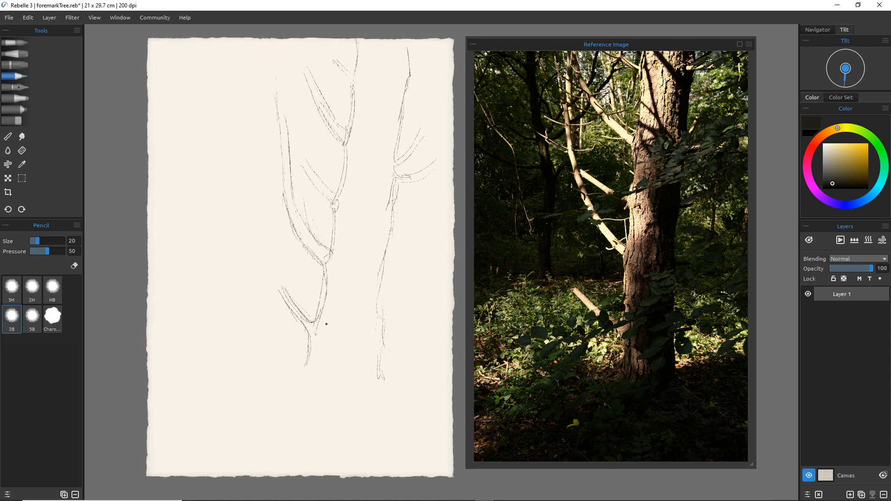
Sketch the trunk's base, the ground line running left from it, and loose foliage shapes on both sides
{"action": "left_click_drag", "start_coordinate": [326, 324], "coordinate": [318, 363]}
{"action": "mouse_move", "coordinate": [302, 371]}
{"action": "left_mouse_down"}
{"action": "mouse_move", "coordinate": [284, 377]}
{"action": "mouse_move", "coordinate": [290, 382]}
{"action": "mouse_move", "coordinate": [220, 368]}
{"action": "left_mouse_up"}
{"action": "mouse_move", "coordinate": [282, 372]}
{"action": "left_mouse_down"}
{"action": "mouse_move", "coordinate": [301, 390]}
{"action": "mouse_move", "coordinate": [295, 399]}
{"action": "mouse_move", "coordinate": [272, 394]}
{"action": "left_mouse_up"}
{"action": "mouse_move", "coordinate": [388, 366]}
{"action": "left_mouse_down"}
{"action": "mouse_move", "coordinate": [427, 390]}
{"action": "mouse_move", "coordinate": [409, 389]}
{"action": "mouse_move", "coordinate": [419, 415]}
{"action": "mouse_move", "coordinate": [395, 400]}
{"action": "mouse_move", "coordinate": [399, 418]}
{"action": "mouse_move", "coordinate": [385, 375]}
{"action": "mouse_move", "coordinate": [393, 375]}
{"action": "mouse_move", "coordinate": [382, 385]}
{"action": "mouse_move", "coordinate": [393, 391]}
{"action": "mouse_move", "coordinate": [375, 396]}
{"action": "left_mouse_up"}
{"action": "left_click_drag", "start_coordinate": [405, 362], "coordinate": [416, 366]}
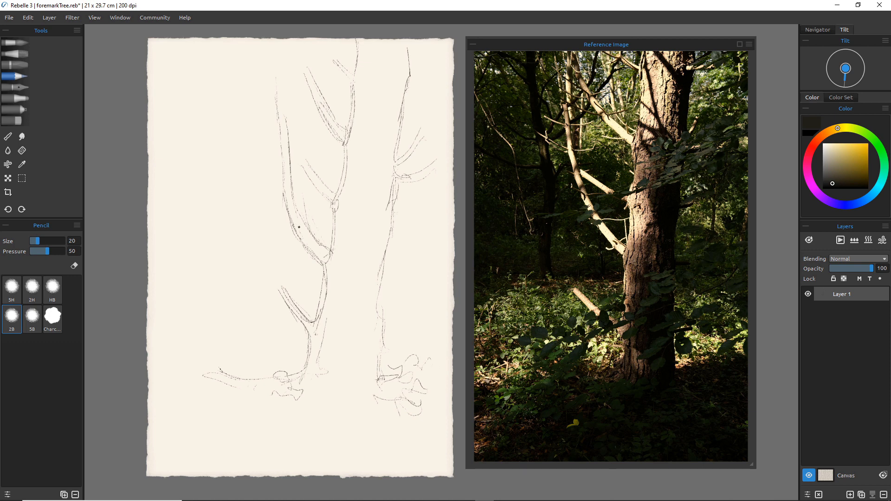
Reinforce the outline of the long left branch and sketch a slimmer background trunk with a distant ground line
{"action": "left_click_drag", "start_coordinate": [288, 219], "coordinate": [313, 252]}
{"action": "left_click_drag", "start_coordinate": [293, 209], "coordinate": [328, 250]}
{"action": "mouse_move", "coordinate": [252, 159]}
{"action": "left_mouse_down"}
{"action": "mouse_move", "coordinate": [261, 208]}
{"action": "mouse_move", "coordinate": [254, 150]}
{"action": "mouse_move", "coordinate": [246, 174]}
{"action": "mouse_move", "coordinate": [243, 161]}
{"action": "mouse_move", "coordinate": [255, 212]}
{"action": "mouse_move", "coordinate": [246, 207]}
{"action": "mouse_move", "coordinate": [249, 237]}
{"action": "mouse_move", "coordinate": [256, 190]}
{"action": "mouse_move", "coordinate": [254, 239]}
{"action": "left_mouse_up"}
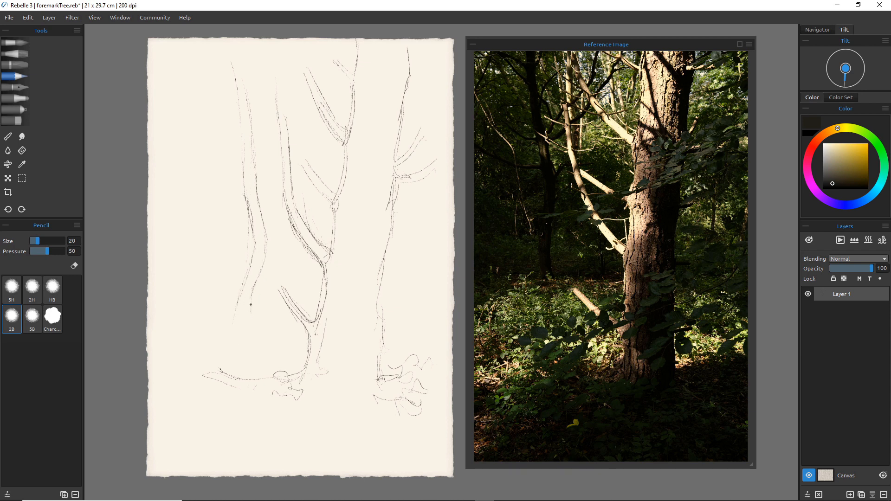
{"action": "left_click_drag", "start_coordinate": [234, 325], "coordinate": [239, 308]}
{"action": "left_click_drag", "start_coordinate": [385, 321], "coordinate": [411, 321]}
Sketch branches reaching out from both sides of the background tree's upper trunk
{"action": "mouse_move", "coordinate": [241, 170]}
{"action": "left_mouse_down"}
{"action": "mouse_move", "coordinate": [212, 162]}
{"action": "mouse_move", "coordinate": [244, 176]}
{"action": "mouse_move", "coordinate": [189, 158]}
{"action": "left_mouse_up"}
{"action": "left_click_drag", "start_coordinate": [216, 205], "coordinate": [177, 198]}
{"action": "left_click_drag", "start_coordinate": [293, 98], "coordinate": [301, 85]}
{"action": "mouse_move", "coordinate": [277, 118]}
{"action": "left_mouse_down"}
{"action": "mouse_move", "coordinate": [255, 147]}
{"action": "mouse_move", "coordinate": [250, 132]}
{"action": "left_mouse_up"}
{"action": "mouse_move", "coordinate": [300, 63]}
{"action": "left_mouse_down"}
{"action": "mouse_move", "coordinate": [274, 83]}
{"action": "mouse_move", "coordinate": [260, 121]}
{"action": "mouse_move", "coordinate": [270, 90]}
{"action": "mouse_move", "coordinate": [258, 104]}
{"action": "mouse_move", "coordinate": [253, 123]}
{"action": "mouse_move", "coordinate": [245, 90]}
{"action": "mouse_move", "coordinate": [277, 55]}
{"action": "left_mouse_up"}
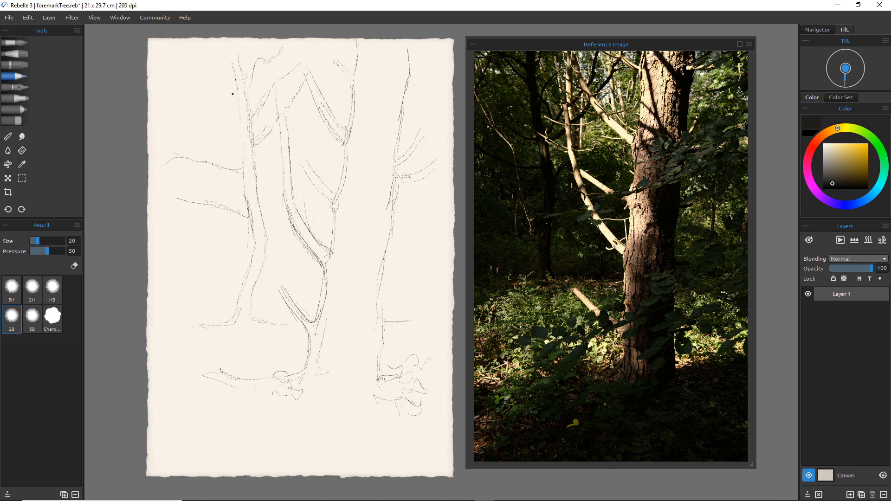
{"action": "left_click_drag", "start_coordinate": [195, 65], "coordinate": [234, 113]}
{"action": "left_click_drag", "start_coordinate": [214, 82], "coordinate": [240, 126]}
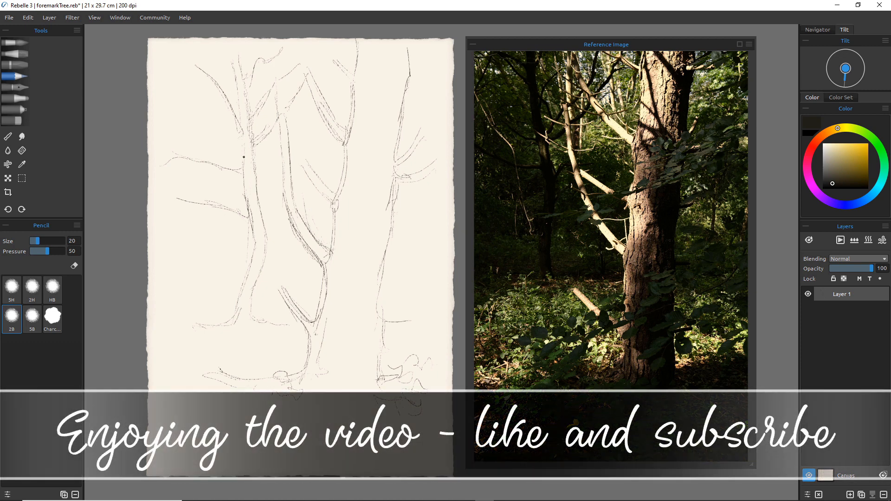
{"action": "left_click_drag", "start_coordinate": [198, 128], "coordinate": [180, 113]}
{"action": "left_click_drag", "start_coordinate": [243, 163], "coordinate": [207, 143]}
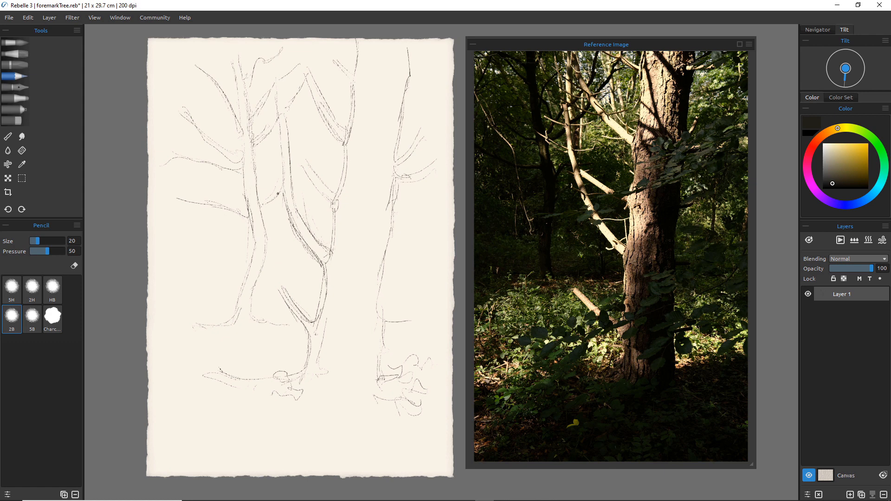
Add a branch joining the background trunk, bark lines on the main trunk, and leaf clusters around the lower trunks
{"action": "left_click_drag", "start_coordinate": [278, 194], "coordinate": [261, 220]}
{"action": "left_click_drag", "start_coordinate": [354, 233], "coordinate": [380, 319]}
{"action": "mouse_move", "coordinate": [393, 288]}
{"action": "left_mouse_down"}
{"action": "mouse_move", "coordinate": [377, 294]}
{"action": "mouse_move", "coordinate": [399, 302]}
{"action": "mouse_move", "coordinate": [392, 305]}
{"action": "mouse_move", "coordinate": [417, 269]}
{"action": "mouse_move", "coordinate": [432, 278]}
{"action": "mouse_move", "coordinate": [422, 298]}
{"action": "left_mouse_up"}
{"action": "mouse_move", "coordinate": [289, 310]}
{"action": "left_mouse_down"}
{"action": "mouse_move", "coordinate": [270, 321]}
{"action": "mouse_move", "coordinate": [288, 328]}
{"action": "mouse_move", "coordinate": [286, 348]}
{"action": "mouse_move", "coordinate": [285, 332]}
{"action": "mouse_move", "coordinate": [274, 348]}
{"action": "mouse_move", "coordinate": [259, 318]}
{"action": "mouse_move", "coordinate": [260, 335]}
{"action": "mouse_move", "coordinate": [273, 338]}
{"action": "mouse_move", "coordinate": [262, 323]}
{"action": "mouse_move", "coordinate": [285, 354]}
{"action": "mouse_move", "coordinate": [241, 343]}
{"action": "mouse_move", "coordinate": [252, 352]}
{"action": "mouse_move", "coordinate": [226, 334]}
{"action": "mouse_move", "coordinate": [247, 347]}
{"action": "mouse_move", "coordinate": [228, 350]}
{"action": "mouse_move", "coordinate": [224, 362]}
{"action": "mouse_move", "coordinate": [227, 345]}
{"action": "mouse_move", "coordinate": [227, 363]}
{"action": "mouse_move", "coordinate": [220, 356]}
{"action": "mouse_move", "coordinate": [193, 397]}
{"action": "mouse_move", "coordinate": [200, 386]}
{"action": "mouse_move", "coordinate": [236, 387]}
{"action": "mouse_move", "coordinate": [246, 374]}
{"action": "mouse_move", "coordinate": [231, 390]}
{"action": "mouse_move", "coordinate": [193, 382]}
{"action": "left_mouse_up"}
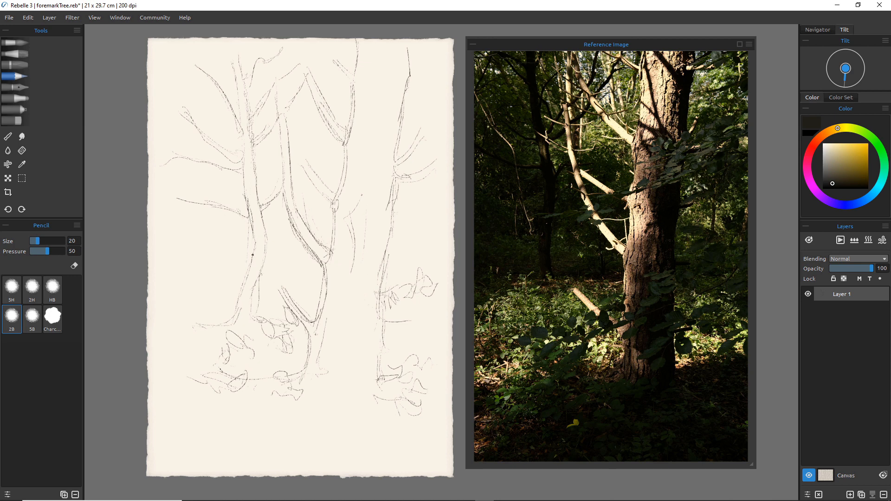
{"action": "left_click_drag", "start_coordinate": [262, 234], "coordinate": [269, 265]}
Lock the sketch layer, rename it "pencil", and add a new layer above it
{"action": "left_click", "coordinate": [834, 279]}
{"action": "double_click", "coordinate": [836, 296]}
{"action": "type", "text": "p"}
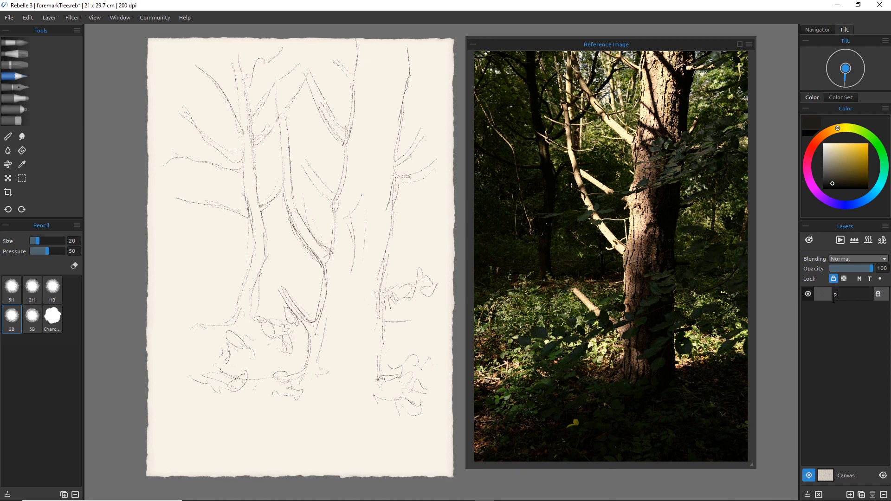
{"action": "type", "text": "encil"}
{"action": "key", "text": "Return"}
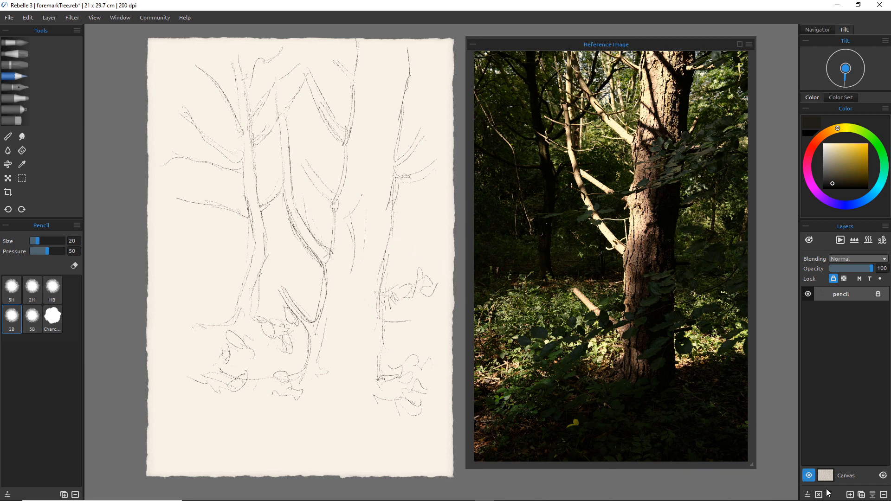
{"action": "left_click", "coordinate": [851, 495]}
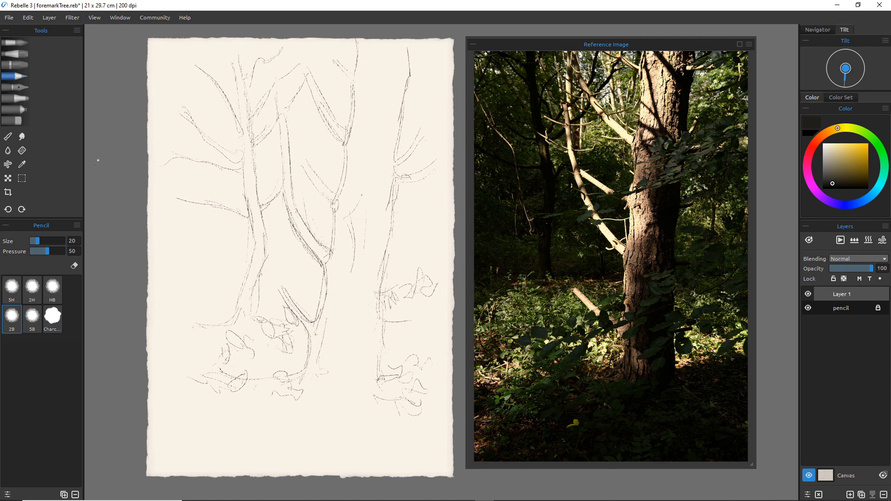
{"action": "left_click", "coordinate": [14, 42]}
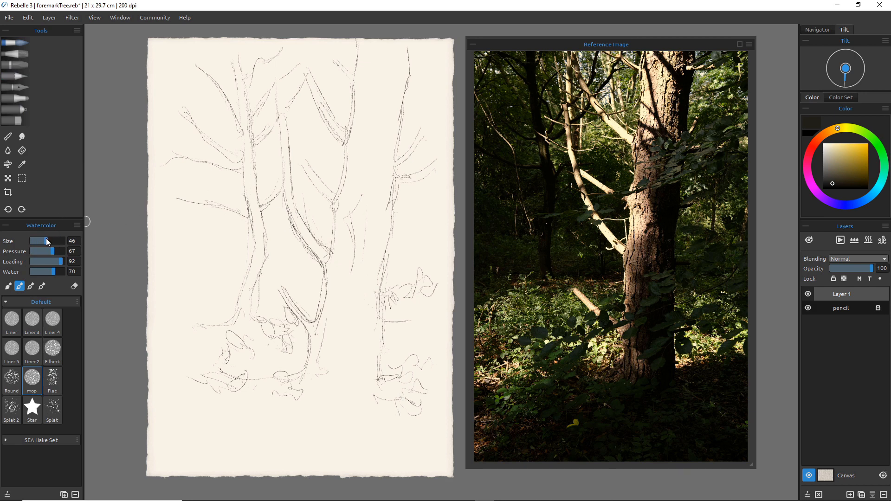
{"action": "left_click_drag", "start_coordinate": [46, 239], "coordinate": [77, 246]}
{"action": "mouse_move", "coordinate": [853, 206]}
{"action": "left_mouse_down"}
{"action": "mouse_move", "coordinate": [861, 203]}
{"action": "mouse_move", "coordinate": [850, 179]}
{"action": "left_mouse_up"}
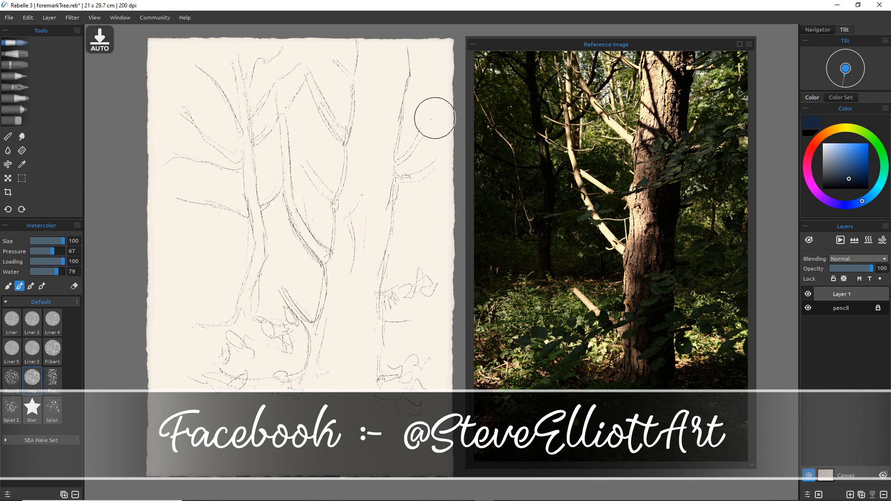
{"action": "mouse_move", "coordinate": [413, 105]}
{"action": "left_mouse_down"}
{"action": "mouse_move", "coordinate": [396, 139]}
{"action": "mouse_move", "coordinate": [415, 146]}
{"action": "mouse_move", "coordinate": [427, 137]}
{"action": "mouse_move", "coordinate": [420, 110]}
{"action": "mouse_move", "coordinate": [432, 96]}
{"action": "mouse_move", "coordinate": [418, 87]}
{"action": "mouse_move", "coordinate": [433, 66]}
{"action": "mouse_move", "coordinate": [416, 77]}
{"action": "mouse_move", "coordinate": [429, 108]}
{"action": "mouse_move", "coordinate": [442, 100]}
{"action": "mouse_move", "coordinate": [418, 149]}
{"action": "left_mouse_up"}
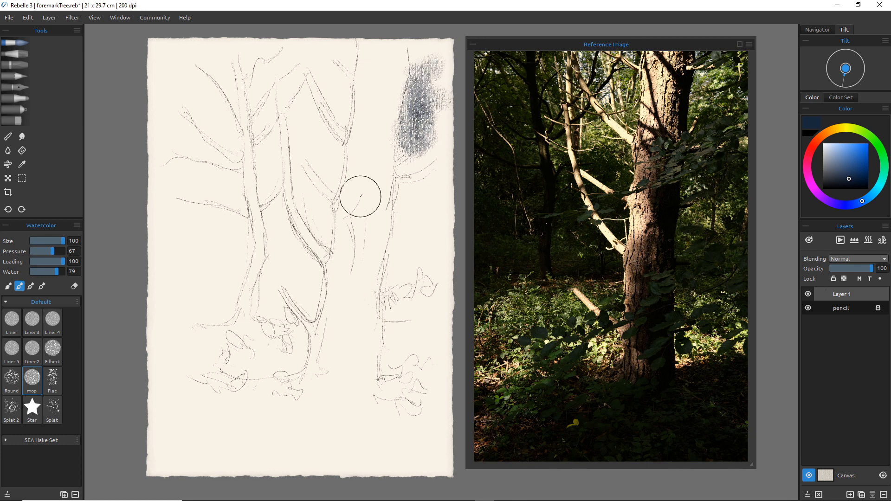
{"action": "key", "text": "ctrl+z"}
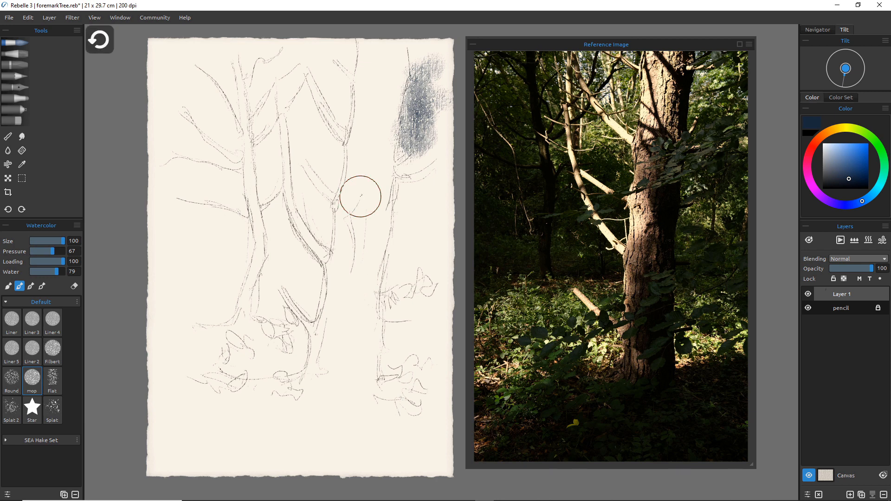
{"action": "key", "text": "ctrl+z"}
{"action": "key", "text": "ctrl+z"}
{"action": "key", "text": "ctrl+z"}
{"action": "key", "text": "ctrl+z"}
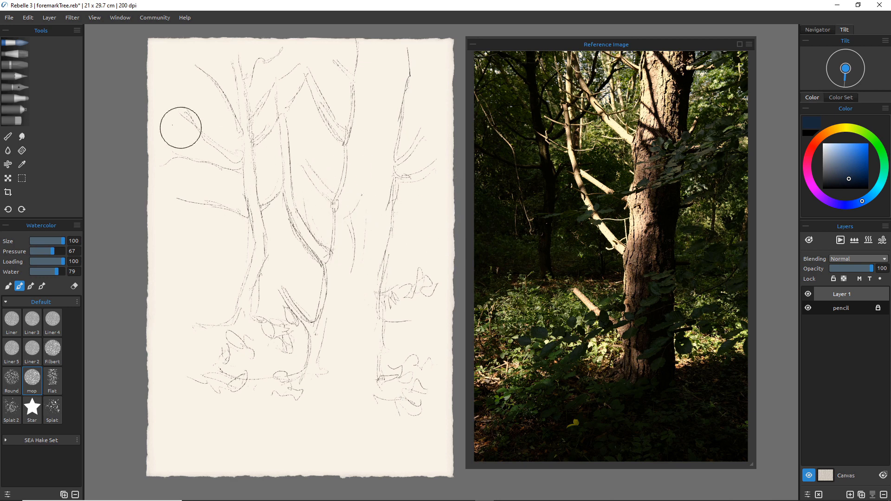
Block in the upper main trunk and its small right branches in muted olive-yellow with the Reed Pen ink brush
{"action": "left_click", "coordinate": [19, 87]}
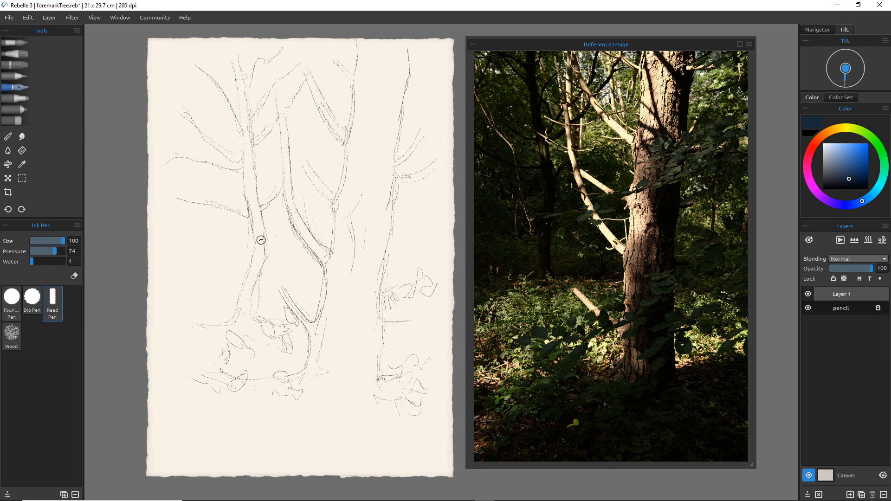
{"action": "left_click", "coordinate": [844, 129]}
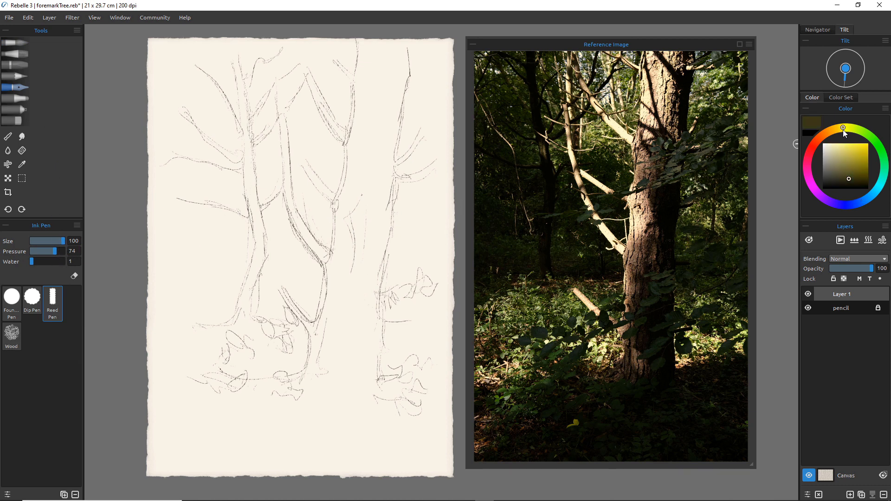
{"action": "left_click_drag", "start_coordinate": [853, 180], "coordinate": [840, 158]}
{"action": "mouse_move", "coordinate": [390, 55]}
{"action": "left_mouse_down"}
{"action": "mouse_move", "coordinate": [388, 101]}
{"action": "mouse_move", "coordinate": [391, 50]}
{"action": "mouse_move", "coordinate": [397, 83]}
{"action": "mouse_move", "coordinate": [403, 40]}
{"action": "mouse_move", "coordinate": [406, 73]}
{"action": "mouse_move", "coordinate": [404, 48]}
{"action": "mouse_move", "coordinate": [391, 140]}
{"action": "mouse_move", "coordinate": [395, 83]}
{"action": "mouse_move", "coordinate": [399, 108]}
{"action": "mouse_move", "coordinate": [393, 79]}
{"action": "mouse_move", "coordinate": [386, 100]}
{"action": "mouse_move", "coordinate": [381, 72]}
{"action": "mouse_move", "coordinate": [378, 104]}
{"action": "mouse_move", "coordinate": [372, 80]}
{"action": "mouse_move", "coordinate": [373, 130]}
{"action": "mouse_move", "coordinate": [369, 55]}
{"action": "mouse_move", "coordinate": [360, 95]}
{"action": "mouse_move", "coordinate": [361, 57]}
{"action": "mouse_move", "coordinate": [354, 84]}
{"action": "mouse_move", "coordinate": [362, 63]}
{"action": "mouse_move", "coordinate": [378, 107]}
{"action": "mouse_move", "coordinate": [374, 40]}
{"action": "mouse_move", "coordinate": [387, 54]}
{"action": "mouse_move", "coordinate": [363, 81]}
{"action": "mouse_move", "coordinate": [347, 72]}
{"action": "mouse_move", "coordinate": [361, 77]}
{"action": "mouse_move", "coordinate": [352, 74]}
{"action": "mouse_move", "coordinate": [360, 68]}
{"action": "mouse_move", "coordinate": [349, 75]}
{"action": "mouse_move", "coordinate": [357, 138]}
{"action": "mouse_move", "coordinate": [355, 80]}
{"action": "mouse_move", "coordinate": [350, 134]}
{"action": "mouse_move", "coordinate": [362, 85]}
{"action": "mouse_move", "coordinate": [372, 117]}
{"action": "mouse_move", "coordinate": [363, 110]}
{"action": "mouse_move", "coordinate": [369, 150]}
{"action": "mouse_move", "coordinate": [360, 103]}
{"action": "mouse_move", "coordinate": [358, 146]}
{"action": "mouse_move", "coordinate": [358, 99]}
{"action": "mouse_move", "coordinate": [350, 140]}
{"action": "mouse_move", "coordinate": [366, 163]}
{"action": "mouse_move", "coordinate": [393, 103]}
{"action": "mouse_move", "coordinate": [391, 153]}
{"action": "left_mouse_up"}
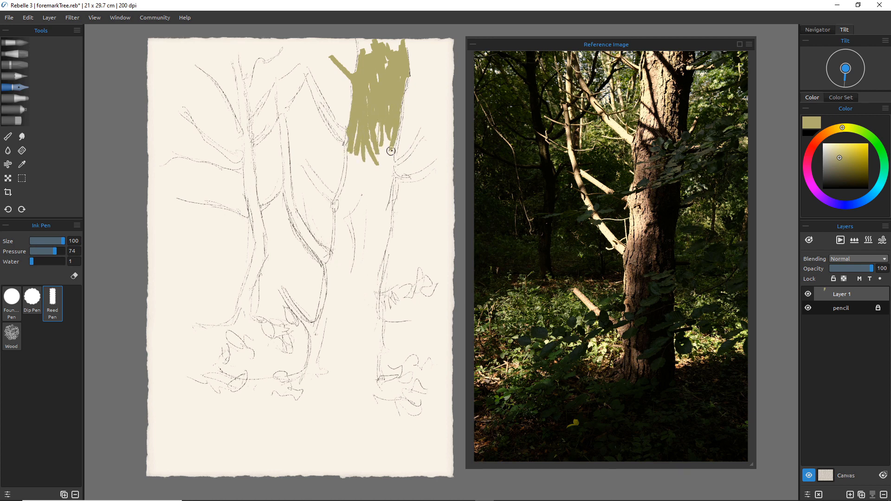
{"action": "mouse_move", "coordinate": [393, 123]}
{"action": "left_mouse_down"}
{"action": "mouse_move", "coordinate": [393, 160]}
{"action": "mouse_move", "coordinate": [395, 139]}
{"action": "mouse_move", "coordinate": [401, 161]}
{"action": "mouse_move", "coordinate": [392, 153]}
{"action": "mouse_move", "coordinate": [418, 136]}
{"action": "mouse_move", "coordinate": [391, 161]}
{"action": "mouse_move", "coordinate": [407, 175]}
{"action": "mouse_move", "coordinate": [378, 135]}
{"action": "mouse_move", "coordinate": [383, 122]}
{"action": "mouse_move", "coordinate": [389, 154]}
{"action": "mouse_move", "coordinate": [369, 140]}
{"action": "mouse_move", "coordinate": [369, 157]}
{"action": "mouse_move", "coordinate": [353, 144]}
{"action": "left_mouse_up"}
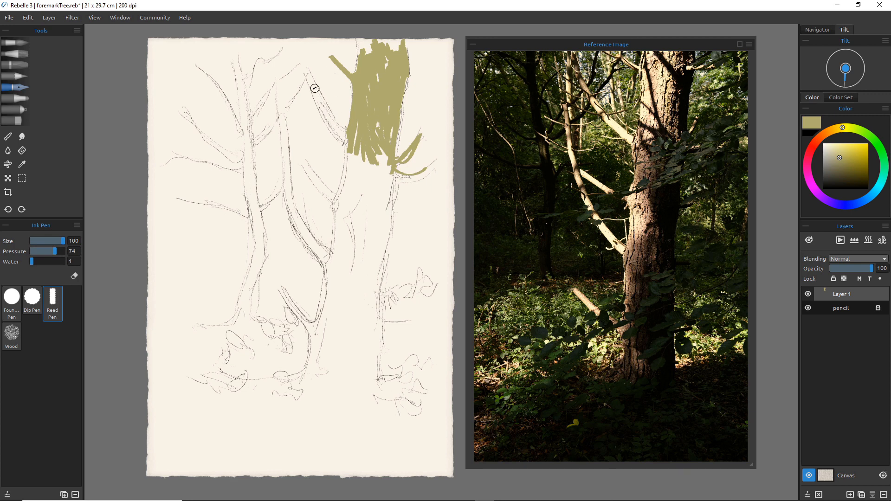
Fill the two left branches beside the upper trunk and extend the olive fill down to the trunk's middle
{"action": "left_click_drag", "start_coordinate": [315, 88], "coordinate": [340, 132]}
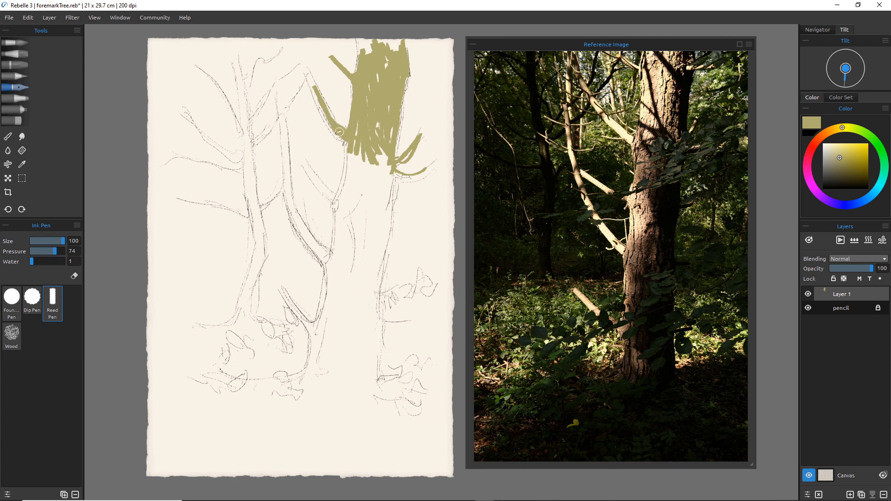
{"action": "mouse_move", "coordinate": [307, 70]}
{"action": "left_mouse_down"}
{"action": "mouse_move", "coordinate": [325, 118]}
{"action": "mouse_move", "coordinate": [332, 122]}
{"action": "mouse_move", "coordinate": [323, 110]}
{"action": "mouse_move", "coordinate": [346, 139]}
{"action": "mouse_move", "coordinate": [339, 186]}
{"action": "left_mouse_up"}
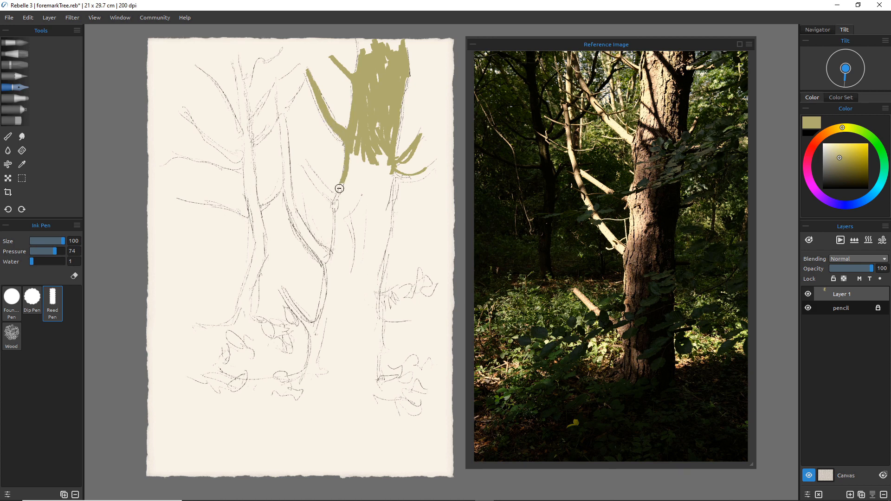
{"action": "mouse_move", "coordinate": [351, 141]}
{"action": "left_mouse_down"}
{"action": "mouse_move", "coordinate": [353, 185]}
{"action": "mouse_move", "coordinate": [351, 143]}
{"action": "mouse_move", "coordinate": [366, 167]}
{"action": "mouse_move", "coordinate": [380, 144]}
{"action": "mouse_move", "coordinate": [380, 201]}
{"action": "mouse_move", "coordinate": [364, 147]}
{"action": "mouse_move", "coordinate": [338, 197]}
{"action": "mouse_move", "coordinate": [342, 229]}
{"action": "left_mouse_up"}
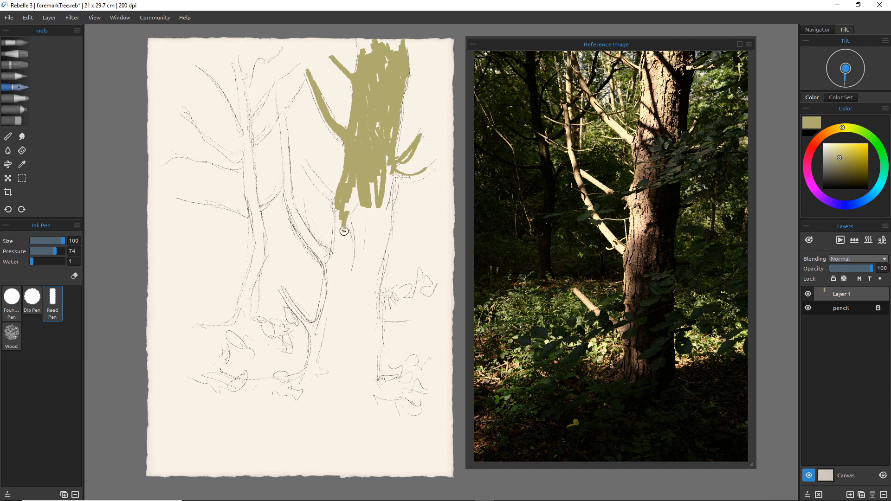
{"action": "left_click_drag", "start_coordinate": [346, 186], "coordinate": [340, 218]}
{"action": "mouse_move", "coordinate": [306, 167]}
{"action": "left_mouse_down"}
{"action": "mouse_move", "coordinate": [334, 196]}
{"action": "mouse_move", "coordinate": [309, 170]}
{"action": "mouse_move", "coordinate": [332, 199]}
{"action": "mouse_move", "coordinate": [339, 233]}
{"action": "left_mouse_up"}
{"action": "mouse_move", "coordinate": [353, 183]}
{"action": "left_mouse_down"}
{"action": "mouse_move", "coordinate": [372, 245]}
{"action": "mouse_move", "coordinate": [350, 180]}
{"action": "mouse_move", "coordinate": [369, 250]}
{"action": "mouse_move", "coordinate": [344, 200]}
{"action": "mouse_move", "coordinate": [375, 234]}
{"action": "mouse_move", "coordinate": [376, 181]}
{"action": "mouse_move", "coordinate": [380, 212]}
{"action": "mouse_move", "coordinate": [388, 161]}
{"action": "mouse_move", "coordinate": [360, 189]}
{"action": "mouse_move", "coordinate": [371, 215]}
{"action": "left_mouse_up"}
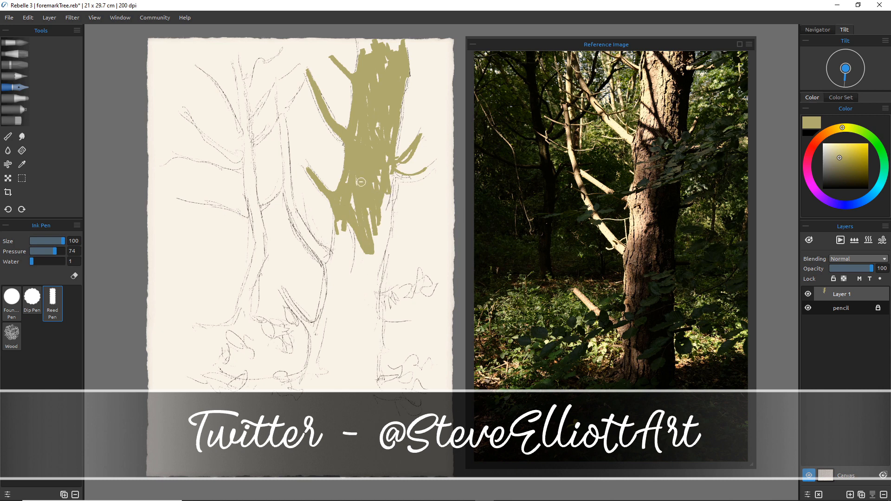
Fill the long curved left branch and the trunk section where it joins
{"action": "mouse_move", "coordinate": [343, 214]}
{"action": "left_mouse_down"}
{"action": "mouse_move", "coordinate": [350, 263]}
{"action": "mouse_move", "coordinate": [342, 218]}
{"action": "mouse_move", "coordinate": [338, 253]}
{"action": "mouse_move", "coordinate": [338, 205]}
{"action": "mouse_move", "coordinate": [331, 264]}
{"action": "left_mouse_up"}
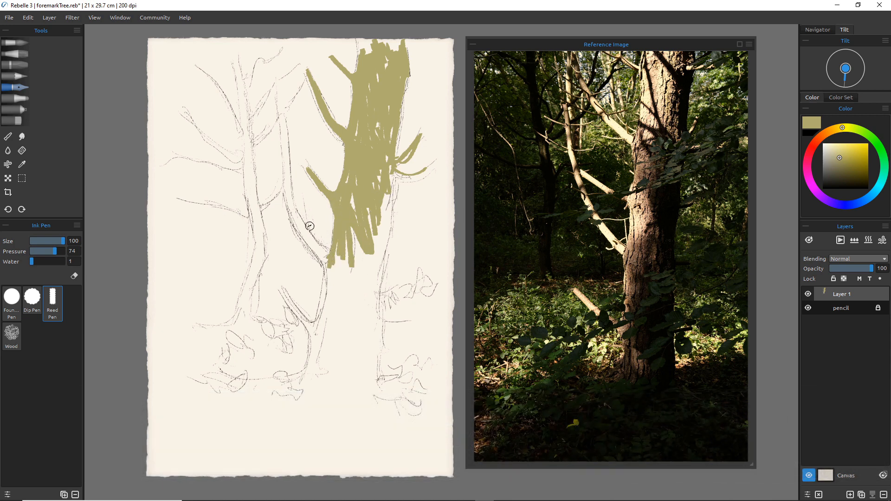
{"action": "mouse_move", "coordinate": [300, 224]}
{"action": "left_mouse_down"}
{"action": "mouse_move", "coordinate": [327, 259]}
{"action": "mouse_move", "coordinate": [338, 257]}
{"action": "mouse_move", "coordinate": [302, 225]}
{"action": "mouse_move", "coordinate": [331, 285]}
{"action": "left_mouse_up"}
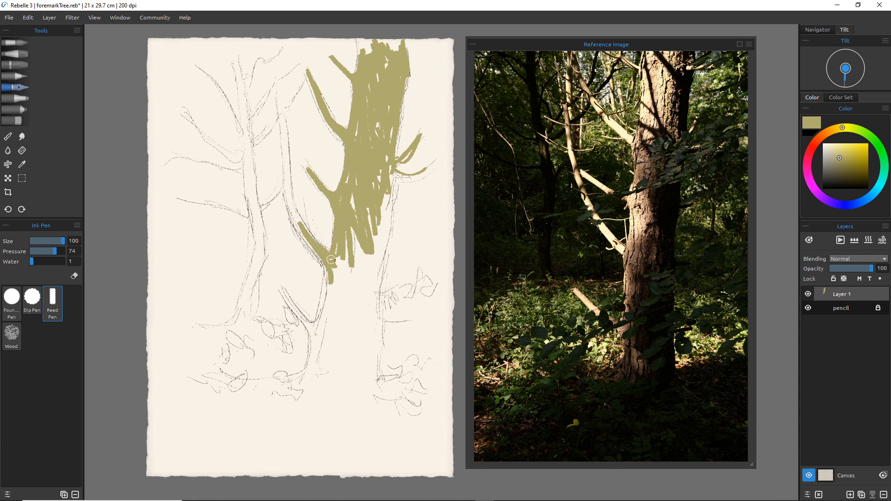
{"action": "mouse_move", "coordinate": [289, 198]}
{"action": "left_mouse_down"}
{"action": "mouse_move", "coordinate": [299, 228]}
{"action": "mouse_move", "coordinate": [325, 253]}
{"action": "left_mouse_up"}
{"action": "mouse_move", "coordinate": [281, 120]}
{"action": "left_mouse_down"}
{"action": "mouse_move", "coordinate": [295, 205]}
{"action": "mouse_move", "coordinate": [283, 139]}
{"action": "mouse_move", "coordinate": [288, 205]}
{"action": "mouse_move", "coordinate": [305, 224]}
{"action": "left_mouse_up"}
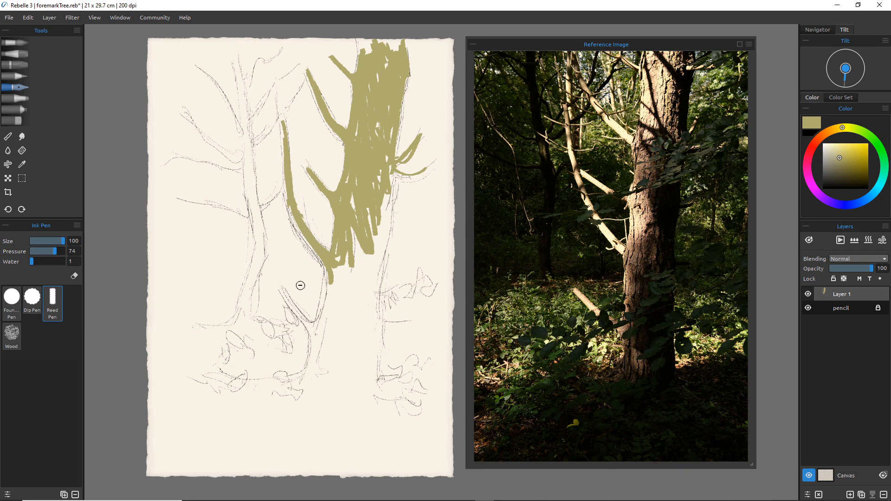
Fill the lower trunk, its broken branch and the base in olive, covering remaining gaps in the trunk
{"action": "mouse_move", "coordinate": [325, 270]}
{"action": "left_mouse_down"}
{"action": "mouse_move", "coordinate": [318, 323]}
{"action": "mouse_move", "coordinate": [341, 246]}
{"action": "mouse_move", "coordinate": [348, 322]}
{"action": "mouse_move", "coordinate": [341, 248]}
{"action": "mouse_move", "coordinate": [334, 338]}
{"action": "mouse_move", "coordinate": [319, 332]}
{"action": "mouse_move", "coordinate": [325, 286]}
{"action": "mouse_move", "coordinate": [322, 346]}
{"action": "left_mouse_up"}
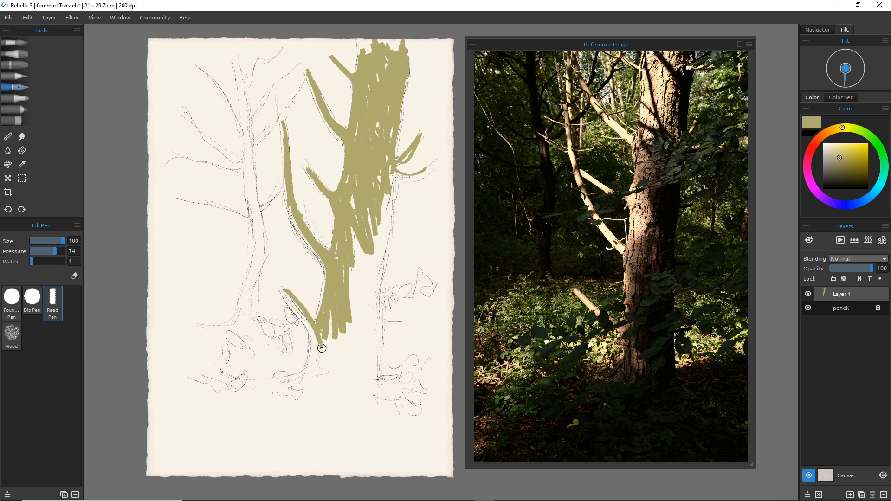
{"action": "mouse_move", "coordinate": [284, 292]}
{"action": "left_mouse_down"}
{"action": "mouse_move", "coordinate": [318, 341]}
{"action": "mouse_move", "coordinate": [314, 323]}
{"action": "mouse_move", "coordinate": [327, 319]}
{"action": "mouse_move", "coordinate": [314, 320]}
{"action": "mouse_move", "coordinate": [321, 319]}
{"action": "mouse_move", "coordinate": [312, 362]}
{"action": "mouse_move", "coordinate": [312, 332]}
{"action": "mouse_move", "coordinate": [308, 352]}
{"action": "mouse_move", "coordinate": [325, 344]}
{"action": "mouse_move", "coordinate": [334, 373]}
{"action": "mouse_move", "coordinate": [332, 323]}
{"action": "mouse_move", "coordinate": [308, 379]}
{"action": "mouse_move", "coordinate": [322, 353]}
{"action": "left_mouse_up"}
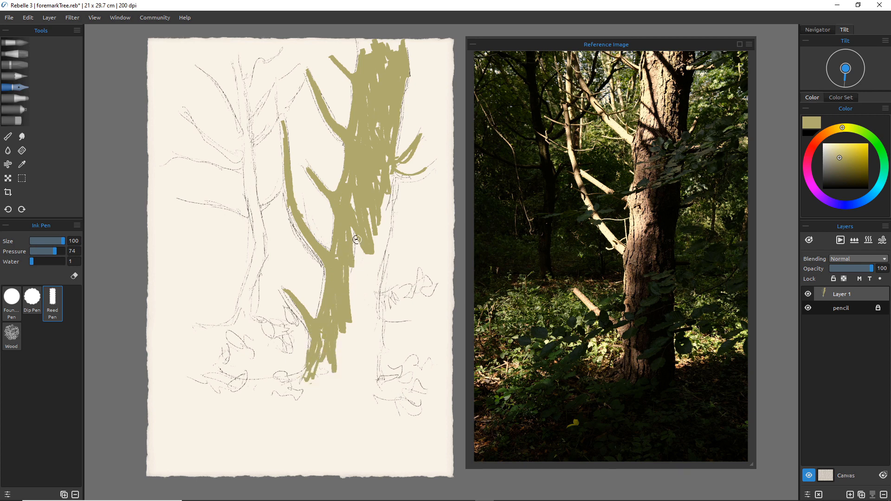
{"action": "mouse_move", "coordinate": [357, 239]}
{"action": "left_mouse_down"}
{"action": "mouse_move", "coordinate": [344, 287]}
{"action": "mouse_move", "coordinate": [360, 233]}
{"action": "mouse_move", "coordinate": [343, 300]}
{"action": "mouse_move", "coordinate": [351, 304]}
{"action": "mouse_move", "coordinate": [361, 291]}
{"action": "mouse_move", "coordinate": [345, 370]}
{"action": "left_mouse_up"}
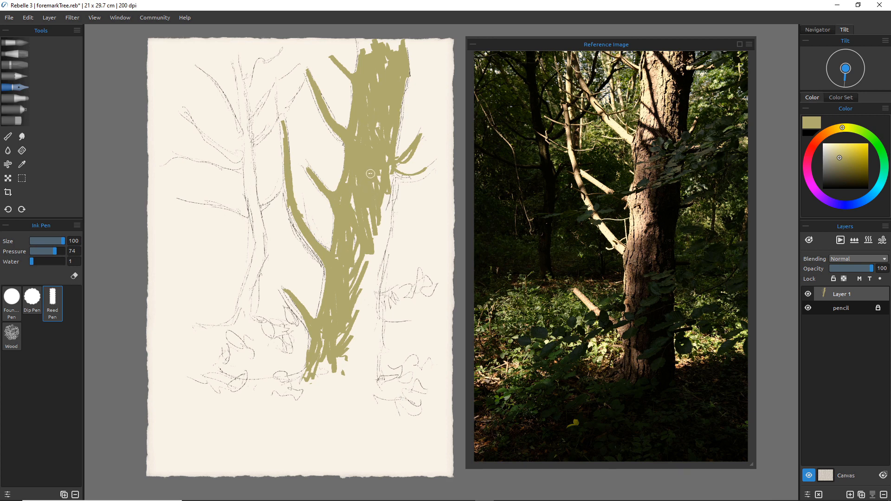
{"action": "mouse_move", "coordinate": [351, 190]}
{"action": "left_mouse_down"}
{"action": "mouse_move", "coordinate": [362, 166]}
{"action": "mouse_move", "coordinate": [378, 160]}
{"action": "mouse_move", "coordinate": [376, 121]}
{"action": "left_mouse_up"}
{"action": "mouse_move", "coordinate": [326, 358]}
{"action": "left_mouse_down"}
{"action": "mouse_move", "coordinate": [315, 377]}
{"action": "mouse_move", "coordinate": [325, 360]}
{"action": "mouse_move", "coordinate": [320, 383]}
{"action": "mouse_move", "coordinate": [331, 362]}
{"action": "mouse_move", "coordinate": [314, 363]}
{"action": "mouse_move", "coordinate": [321, 382]}
{"action": "mouse_move", "coordinate": [312, 359]}
{"action": "mouse_move", "coordinate": [296, 376]}
{"action": "mouse_move", "coordinate": [302, 361]}
{"action": "mouse_move", "coordinate": [301, 381]}
{"action": "left_mouse_up"}
{"action": "mouse_move", "coordinate": [356, 272]}
{"action": "left_mouse_down"}
{"action": "mouse_move", "coordinate": [351, 246]}
{"action": "mouse_move", "coordinate": [367, 256]}
{"action": "mouse_move", "coordinate": [353, 263]}
{"action": "left_mouse_up"}
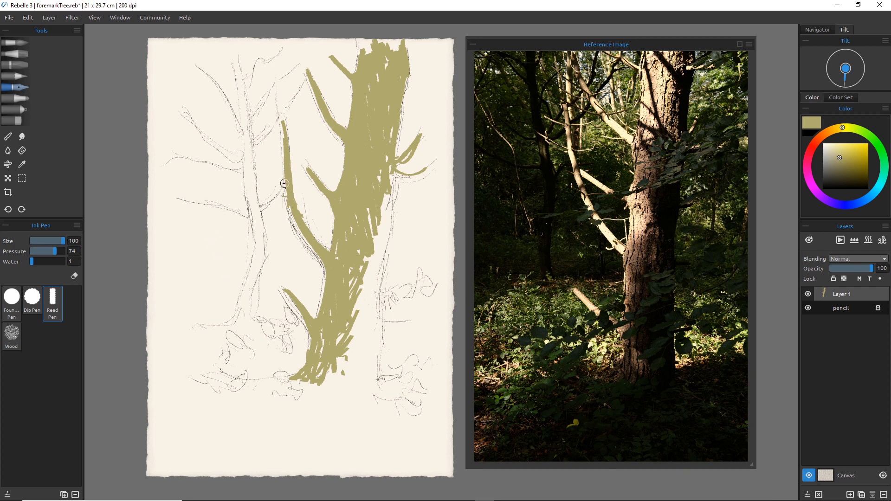
Extend the middle left branch, reduce the pen size to 30, and draw thin twigs on the long left branch
{"action": "left_click_drag", "start_coordinate": [309, 171], "coordinate": [298, 162]}
{"action": "key", "text": "bracketleft"}
{"action": "key", "text": "bracketleft"}
{"action": "key", "text": "bracketleft"}
{"action": "key", "text": "bracketleft"}
{"action": "key", "text": "bracketleft"}
{"action": "key", "text": "bracketleft"}
{"action": "key", "text": "bracketleft"}
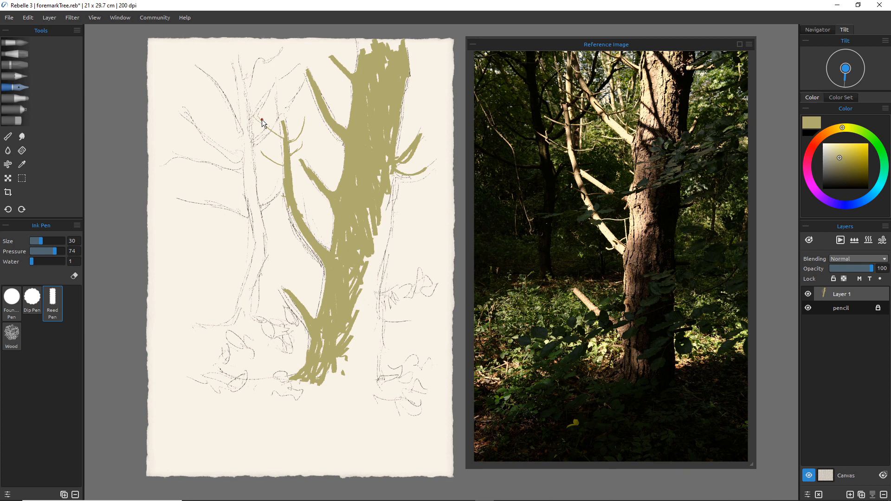
{"action": "key", "text": "ctrl+z"}
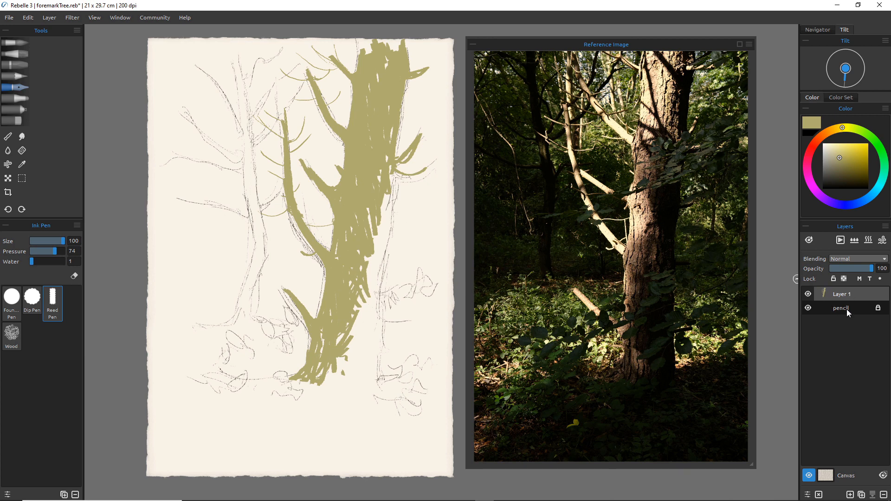
Turn Layer 1 into a locked masking layer and add a new layer above it
{"action": "left_click", "coordinate": [860, 279]}
{"action": "left_click", "coordinate": [850, 495]}
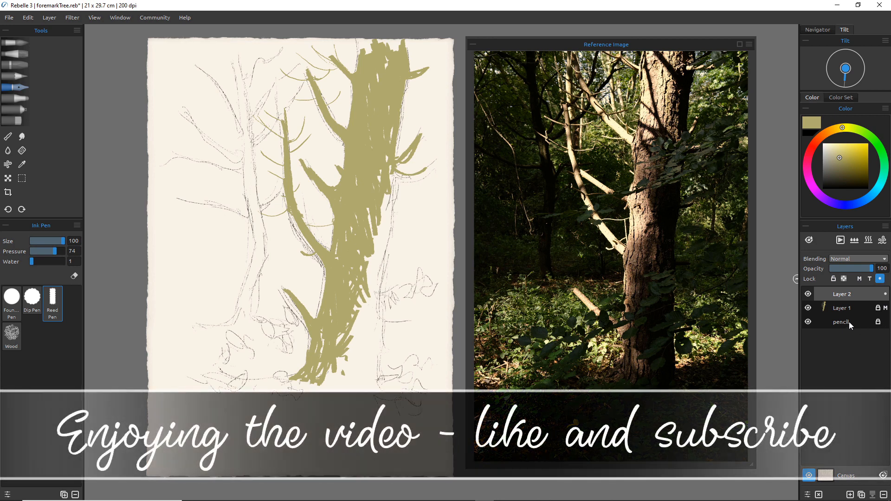
Make Layer 2 active and set up the Watercolor mop brush with a blue hue
{"action": "left_click", "coordinate": [851, 324]}
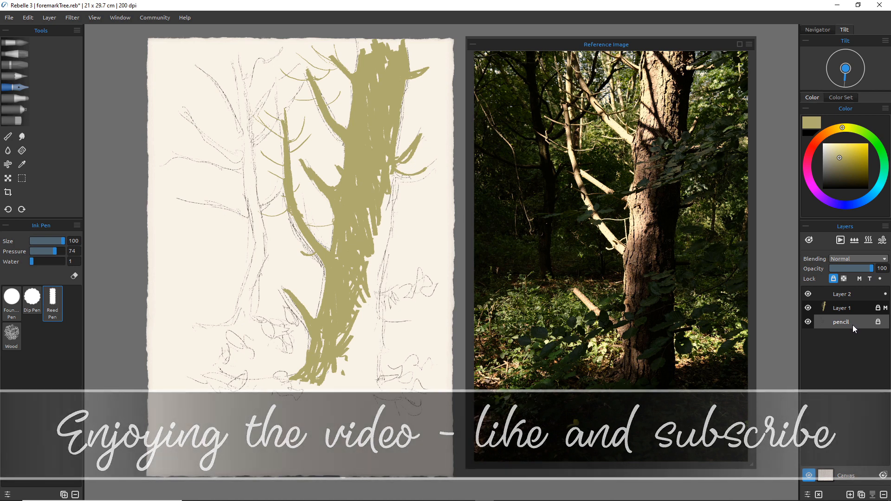
{"action": "left_click", "coordinate": [850, 296]}
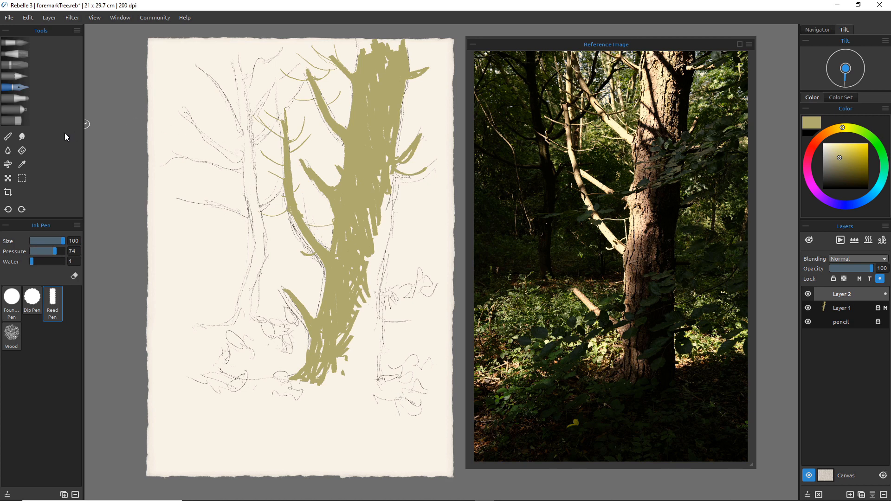
{"action": "left_click", "coordinate": [10, 42]}
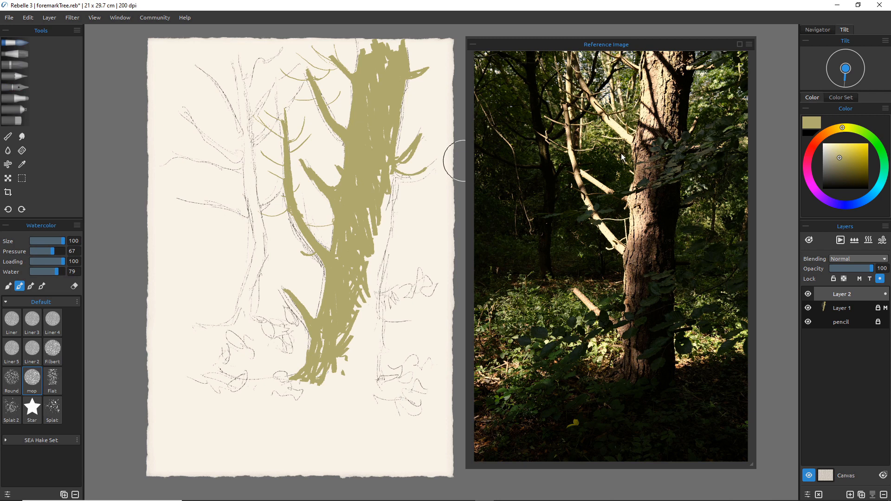
{"action": "left_click", "coordinate": [861, 202]}
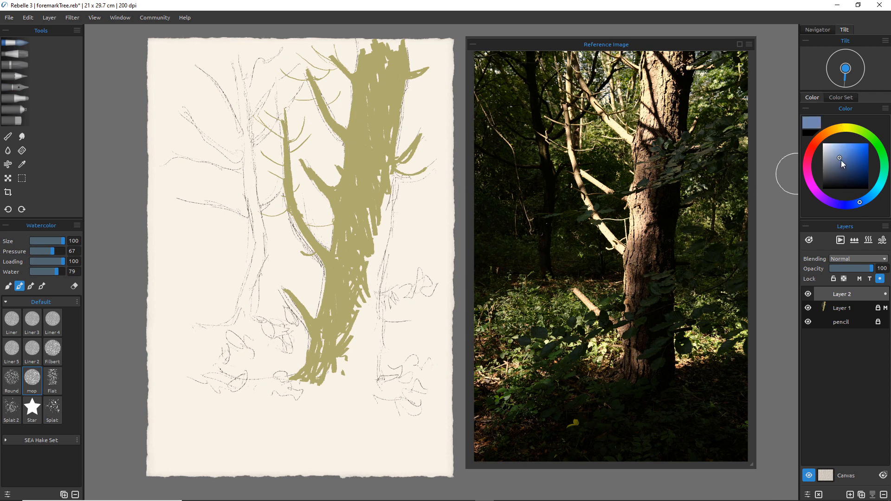
Paint a muted blue wash on both sides of the upper trunk and between its left branches
{"action": "left_click_drag", "start_coordinate": [841, 161], "coordinate": [836, 164]}
{"action": "mouse_move", "coordinate": [404, 80]}
{"action": "left_mouse_down"}
{"action": "mouse_move", "coordinate": [403, 106]}
{"action": "mouse_move", "coordinate": [409, 76]}
{"action": "mouse_move", "coordinate": [428, 73]}
{"action": "mouse_move", "coordinate": [410, 59]}
{"action": "mouse_move", "coordinate": [431, 102]}
{"action": "mouse_move", "coordinate": [416, 131]}
{"action": "mouse_move", "coordinate": [399, 131]}
{"action": "mouse_move", "coordinate": [404, 125]}
{"action": "mouse_move", "coordinate": [403, 162]}
{"action": "mouse_move", "coordinate": [417, 159]}
{"action": "mouse_move", "coordinate": [424, 127]}
{"action": "mouse_move", "coordinate": [432, 166]}
{"action": "mouse_move", "coordinate": [388, 173]}
{"action": "mouse_move", "coordinate": [422, 187]}
{"action": "mouse_move", "coordinate": [383, 195]}
{"action": "mouse_move", "coordinate": [405, 206]}
{"action": "mouse_move", "coordinate": [421, 178]}
{"action": "left_mouse_up"}
{"action": "mouse_move", "coordinate": [348, 60]}
{"action": "left_mouse_down"}
{"action": "mouse_move", "coordinate": [352, 88]}
{"action": "mouse_move", "coordinate": [325, 69]}
{"action": "mouse_move", "coordinate": [329, 99]}
{"action": "mouse_move", "coordinate": [347, 104]}
{"action": "mouse_move", "coordinate": [334, 118]}
{"action": "mouse_move", "coordinate": [289, 65]}
{"action": "mouse_move", "coordinate": [296, 73]}
{"action": "mouse_move", "coordinate": [303, 58]}
{"action": "mouse_move", "coordinate": [318, 61]}
{"action": "mouse_move", "coordinate": [313, 46]}
{"action": "mouse_move", "coordinate": [327, 108]}
{"action": "mouse_move", "coordinate": [308, 111]}
{"action": "mouse_move", "coordinate": [301, 98]}
{"action": "mouse_move", "coordinate": [339, 108]}
{"action": "mouse_move", "coordinate": [347, 76]}
{"action": "mouse_move", "coordinate": [334, 128]}
{"action": "mouse_move", "coordinate": [343, 135]}
{"action": "mouse_move", "coordinate": [299, 121]}
{"action": "mouse_move", "coordinate": [342, 152]}
{"action": "mouse_move", "coordinate": [345, 100]}
{"action": "mouse_move", "coordinate": [399, 208]}
{"action": "mouse_move", "coordinate": [416, 186]}
{"action": "mouse_move", "coordinate": [413, 208]}
{"action": "mouse_move", "coordinate": [434, 182]}
{"action": "mouse_move", "coordinate": [405, 208]}
{"action": "mouse_move", "coordinate": [376, 203]}
{"action": "mouse_move", "coordinate": [392, 220]}
{"action": "mouse_move", "coordinate": [420, 222]}
{"action": "mouse_move", "coordinate": [343, 144]}
{"action": "mouse_move", "coordinate": [321, 154]}
{"action": "left_mouse_up"}
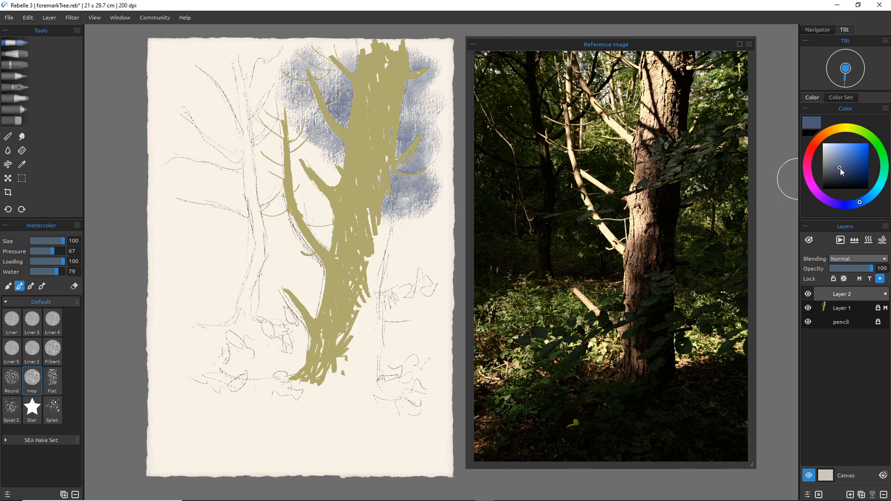
{"action": "mouse_move", "coordinate": [840, 168]}
{"action": "left_mouse_down"}
{"action": "mouse_move", "coordinate": [852, 173]}
{"action": "mouse_move", "coordinate": [844, 166]}
{"action": "left_mouse_up"}
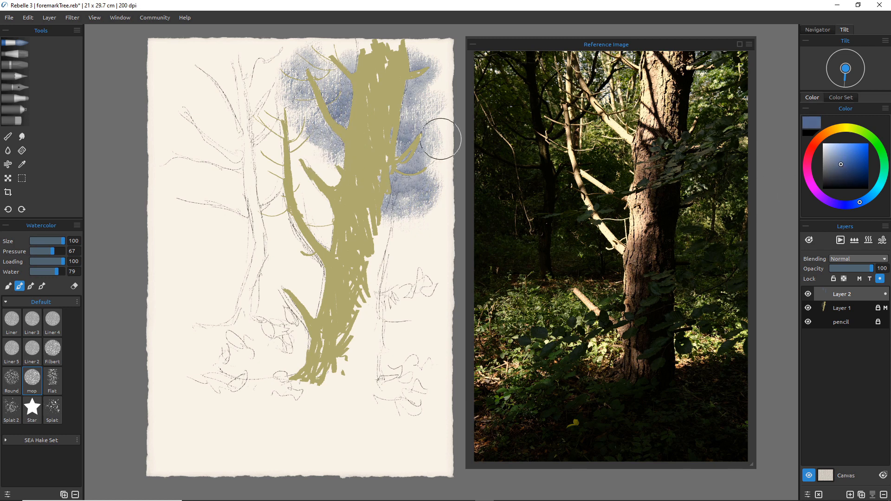
{"action": "mouse_move", "coordinate": [332, 134]}
{"action": "left_mouse_down"}
{"action": "mouse_move", "coordinate": [311, 154]}
{"action": "mouse_move", "coordinate": [334, 174]}
{"action": "mouse_move", "coordinate": [291, 151]}
{"action": "mouse_move", "coordinate": [318, 188]}
{"action": "mouse_move", "coordinate": [334, 193]}
{"action": "mouse_move", "coordinate": [308, 195]}
{"action": "mouse_move", "coordinate": [302, 206]}
{"action": "mouse_move", "coordinate": [278, 181]}
{"action": "mouse_move", "coordinate": [323, 196]}
{"action": "mouse_move", "coordinate": [311, 219]}
{"action": "mouse_move", "coordinate": [335, 241]}
{"action": "mouse_move", "coordinate": [324, 214]}
{"action": "mouse_move", "coordinate": [323, 240]}
{"action": "mouse_move", "coordinate": [293, 218]}
{"action": "mouse_move", "coordinate": [271, 181]}
{"action": "mouse_move", "coordinate": [282, 113]}
{"action": "mouse_move", "coordinate": [299, 90]}
{"action": "mouse_move", "coordinate": [317, 96]}
{"action": "mouse_move", "coordinate": [290, 122]}
{"action": "left_mouse_up"}
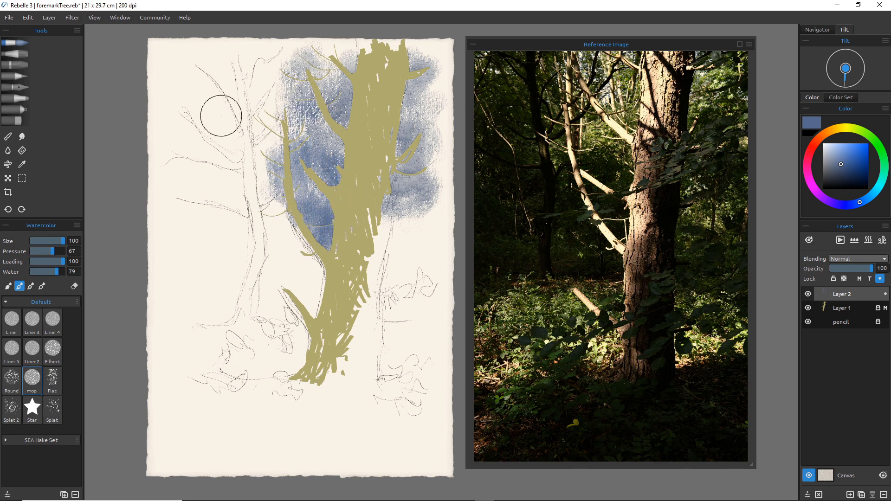
Paint blue and violet-blue washes right of the middle trunk and around the left branches, lowering Water to 46
{"action": "mouse_move", "coordinate": [424, 232]}
{"action": "left_mouse_down"}
{"action": "mouse_move", "coordinate": [405, 195]}
{"action": "mouse_move", "coordinate": [410, 187]}
{"action": "mouse_move", "coordinate": [418, 217]}
{"action": "mouse_move", "coordinate": [403, 206]}
{"action": "mouse_move", "coordinate": [396, 234]}
{"action": "mouse_move", "coordinate": [401, 203]}
{"action": "mouse_move", "coordinate": [399, 247]}
{"action": "mouse_move", "coordinate": [401, 229]}
{"action": "mouse_move", "coordinate": [427, 213]}
{"action": "mouse_move", "coordinate": [419, 229]}
{"action": "mouse_move", "coordinate": [385, 201]}
{"action": "mouse_move", "coordinate": [390, 246]}
{"action": "mouse_move", "coordinate": [399, 249]}
{"action": "mouse_move", "coordinate": [364, 202]}
{"action": "mouse_move", "coordinate": [388, 265]}
{"action": "mouse_move", "coordinate": [411, 247]}
{"action": "mouse_move", "coordinate": [401, 269]}
{"action": "mouse_move", "coordinate": [439, 254]}
{"action": "mouse_move", "coordinate": [433, 228]}
{"action": "mouse_move", "coordinate": [426, 259]}
{"action": "mouse_move", "coordinate": [442, 228]}
{"action": "mouse_move", "coordinate": [430, 191]}
{"action": "mouse_move", "coordinate": [446, 218]}
{"action": "mouse_move", "coordinate": [434, 182]}
{"action": "mouse_move", "coordinate": [464, 220]}
{"action": "left_mouse_up"}
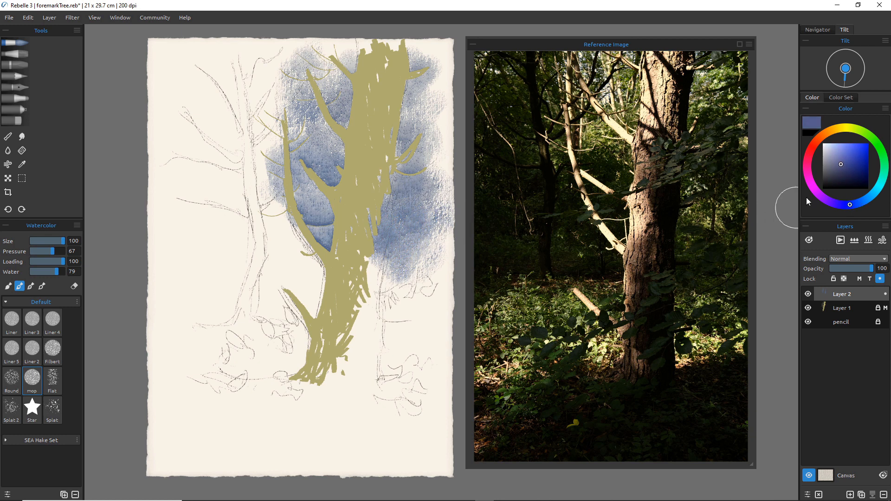
{"action": "mouse_move", "coordinate": [418, 189]}
{"action": "left_mouse_down"}
{"action": "mouse_move", "coordinate": [390, 201]}
{"action": "mouse_move", "coordinate": [398, 190]}
{"action": "mouse_move", "coordinate": [382, 187]}
{"action": "left_mouse_up"}
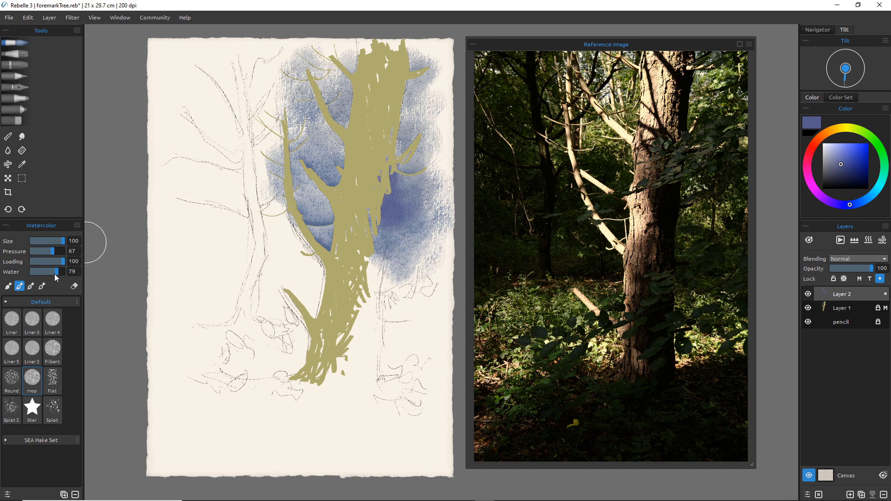
{"action": "mouse_move", "coordinate": [370, 171]}
{"action": "left_mouse_down"}
{"action": "mouse_move", "coordinate": [391, 190]}
{"action": "mouse_move", "coordinate": [410, 173]}
{"action": "mouse_move", "coordinate": [379, 208]}
{"action": "mouse_move", "coordinate": [399, 239]}
{"action": "mouse_move", "coordinate": [418, 246]}
{"action": "mouse_move", "coordinate": [380, 262]}
{"action": "mouse_move", "coordinate": [378, 221]}
{"action": "mouse_move", "coordinate": [362, 234]}
{"action": "mouse_move", "coordinate": [322, 208]}
{"action": "mouse_move", "coordinate": [334, 233]}
{"action": "mouse_move", "coordinate": [295, 221]}
{"action": "mouse_move", "coordinate": [271, 178]}
{"action": "mouse_move", "coordinate": [270, 187]}
{"action": "mouse_move", "coordinate": [291, 185]}
{"action": "mouse_move", "coordinate": [342, 159]}
{"action": "mouse_move", "coordinate": [339, 106]}
{"action": "left_mouse_up"}
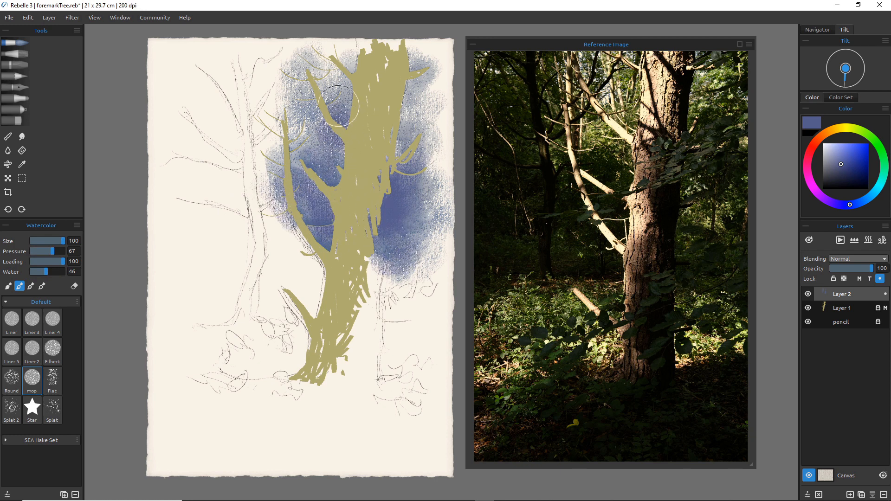
{"action": "mouse_move", "coordinate": [301, 144]}
{"action": "left_mouse_down"}
{"action": "mouse_move", "coordinate": [258, 135]}
{"action": "mouse_move", "coordinate": [243, 119]}
{"action": "mouse_move", "coordinate": [239, 132]}
{"action": "mouse_move", "coordinate": [259, 113]}
{"action": "mouse_move", "coordinate": [272, 118]}
{"action": "mouse_move", "coordinate": [239, 156]}
{"action": "left_mouse_up"}
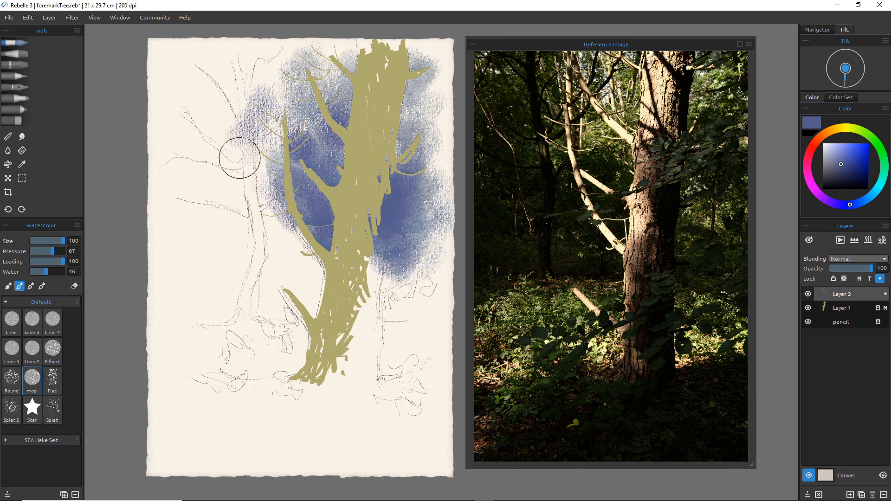
Spread pale lavender across the upper background, over the left tree's crown and down the right side of the main trunk
{"action": "left_click", "coordinate": [833, 151]}
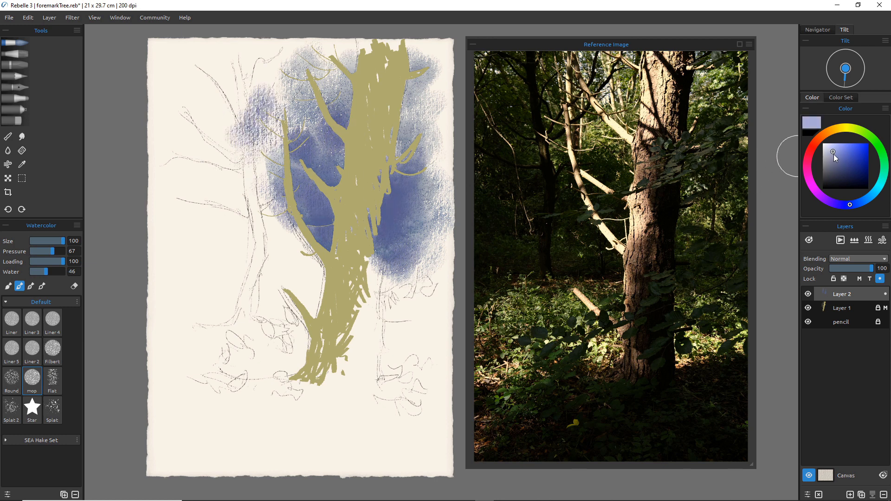
{"action": "mouse_move", "coordinate": [243, 135]}
{"action": "left_mouse_down"}
{"action": "mouse_move", "coordinate": [267, 85]}
{"action": "mouse_move", "coordinate": [276, 127]}
{"action": "mouse_move", "coordinate": [260, 155]}
{"action": "mouse_move", "coordinate": [246, 141]}
{"action": "mouse_move", "coordinate": [239, 82]}
{"action": "mouse_move", "coordinate": [248, 69]}
{"action": "mouse_move", "coordinate": [261, 60]}
{"action": "mouse_move", "coordinate": [335, 63]}
{"action": "mouse_move", "coordinate": [320, 69]}
{"action": "mouse_move", "coordinate": [320, 80]}
{"action": "mouse_move", "coordinate": [301, 70]}
{"action": "mouse_move", "coordinate": [303, 90]}
{"action": "mouse_move", "coordinate": [282, 79]}
{"action": "mouse_move", "coordinate": [355, 44]}
{"action": "left_mouse_up"}
{"action": "mouse_move", "coordinate": [385, 146]}
{"action": "left_mouse_down"}
{"action": "mouse_move", "coordinate": [415, 118]}
{"action": "mouse_move", "coordinate": [430, 157]}
{"action": "mouse_move", "coordinate": [397, 223]}
{"action": "left_mouse_up"}
{"action": "mouse_move", "coordinate": [264, 137]}
{"action": "left_mouse_down"}
{"action": "mouse_move", "coordinate": [253, 184]}
{"action": "mouse_move", "coordinate": [265, 188]}
{"action": "mouse_move", "coordinate": [266, 214]}
{"action": "mouse_move", "coordinate": [289, 233]}
{"action": "mouse_move", "coordinate": [260, 192]}
{"action": "mouse_move", "coordinate": [228, 122]}
{"action": "mouse_move", "coordinate": [237, 109]}
{"action": "mouse_move", "coordinate": [231, 114]}
{"action": "mouse_move", "coordinate": [225, 96]}
{"action": "mouse_move", "coordinate": [228, 51]}
{"action": "mouse_move", "coordinate": [258, 63]}
{"action": "mouse_move", "coordinate": [270, 55]}
{"action": "mouse_move", "coordinate": [219, 73]}
{"action": "mouse_move", "coordinate": [225, 189]}
{"action": "mouse_move", "coordinate": [307, 107]}
{"action": "mouse_move", "coordinate": [322, 142]}
{"action": "mouse_move", "coordinate": [298, 148]}
{"action": "mouse_move", "coordinate": [300, 158]}
{"action": "mouse_move", "coordinate": [220, 154]}
{"action": "mouse_move", "coordinate": [176, 122]}
{"action": "mouse_move", "coordinate": [207, 77]}
{"action": "mouse_move", "coordinate": [208, 128]}
{"action": "left_mouse_up"}
{"action": "mouse_move", "coordinate": [367, 263]}
{"action": "left_mouse_down"}
{"action": "mouse_move", "coordinate": [433, 259]}
{"action": "mouse_move", "coordinate": [412, 279]}
{"action": "mouse_move", "coordinate": [393, 271]}
{"action": "mouse_move", "coordinate": [370, 287]}
{"action": "mouse_move", "coordinate": [408, 295]}
{"action": "mouse_move", "coordinate": [377, 332]}
{"action": "mouse_move", "coordinate": [399, 341]}
{"action": "mouse_move", "coordinate": [412, 333]}
{"action": "mouse_move", "coordinate": [380, 359]}
{"action": "mouse_move", "coordinate": [432, 347]}
{"action": "mouse_move", "coordinate": [405, 363]}
{"action": "mouse_move", "coordinate": [437, 335]}
{"action": "mouse_move", "coordinate": [398, 358]}
{"action": "left_mouse_up"}
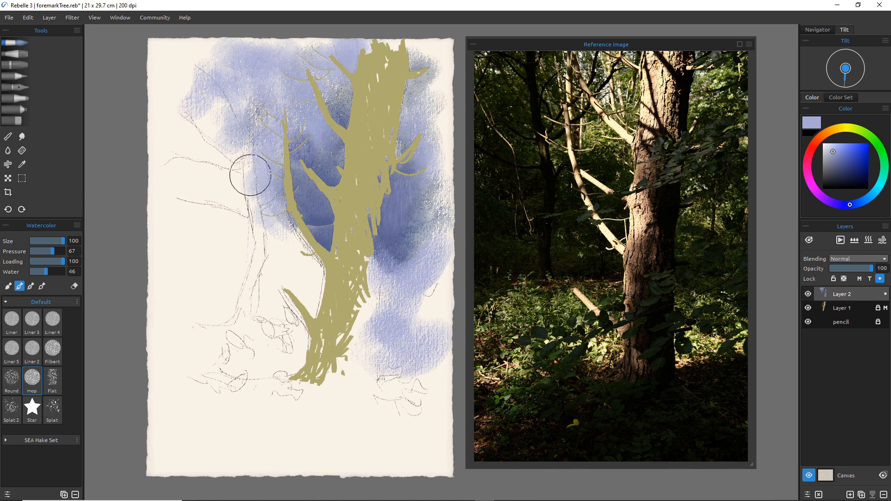
{"action": "mouse_move", "coordinate": [234, 116]}
{"action": "left_mouse_down"}
{"action": "mouse_move", "coordinate": [192, 141]}
{"action": "mouse_move", "coordinate": [215, 127]}
{"action": "mouse_move", "coordinate": [213, 95]}
{"action": "mouse_move", "coordinate": [194, 57]}
{"action": "left_mouse_up"}
Paint dark navy over the left background tree, behind the left branches and right of the middle trunk
{"action": "left_click", "coordinate": [855, 175]}
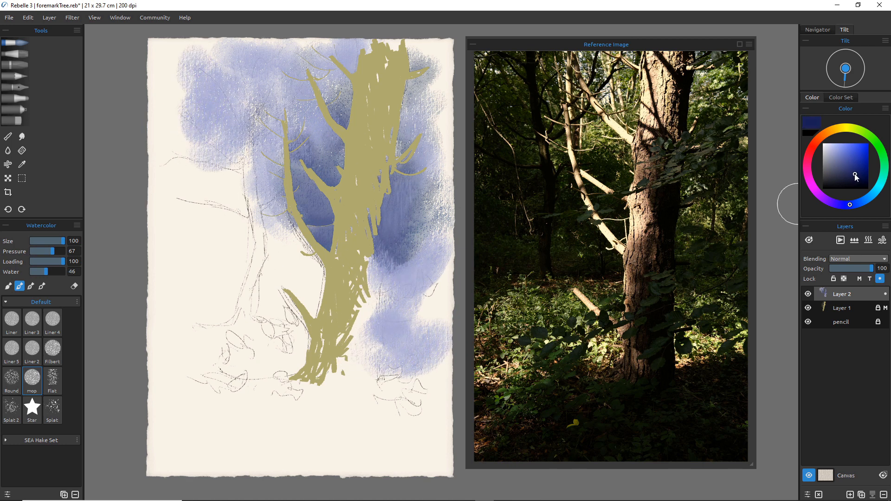
{"action": "mouse_move", "coordinate": [225, 153]}
{"action": "left_mouse_down"}
{"action": "mouse_move", "coordinate": [220, 183]}
{"action": "mouse_move", "coordinate": [220, 159]}
{"action": "mouse_move", "coordinate": [197, 148]}
{"action": "mouse_move", "coordinate": [216, 161]}
{"action": "mouse_move", "coordinate": [202, 144]}
{"action": "mouse_move", "coordinate": [211, 120]}
{"action": "mouse_move", "coordinate": [197, 79]}
{"action": "mouse_move", "coordinate": [235, 139]}
{"action": "mouse_move", "coordinate": [230, 129]}
{"action": "mouse_move", "coordinate": [266, 130]}
{"action": "mouse_move", "coordinate": [251, 190]}
{"action": "mouse_move", "coordinate": [282, 189]}
{"action": "mouse_move", "coordinate": [240, 207]}
{"action": "mouse_move", "coordinate": [243, 193]}
{"action": "mouse_move", "coordinate": [246, 210]}
{"action": "mouse_move", "coordinate": [208, 191]}
{"action": "mouse_move", "coordinate": [190, 209]}
{"action": "mouse_move", "coordinate": [170, 192]}
{"action": "mouse_move", "coordinate": [179, 145]}
{"action": "mouse_move", "coordinate": [181, 173]}
{"action": "mouse_move", "coordinate": [162, 212]}
{"action": "mouse_move", "coordinate": [192, 208]}
{"action": "mouse_move", "coordinate": [258, 224]}
{"action": "mouse_move", "coordinate": [237, 235]}
{"action": "mouse_move", "coordinate": [279, 232]}
{"action": "mouse_move", "coordinate": [283, 250]}
{"action": "mouse_move", "coordinate": [271, 203]}
{"action": "mouse_move", "coordinate": [274, 289]}
{"action": "mouse_move", "coordinate": [289, 214]}
{"action": "mouse_move", "coordinate": [313, 277]}
{"action": "mouse_move", "coordinate": [317, 256]}
{"action": "mouse_move", "coordinate": [279, 262]}
{"action": "left_mouse_up"}
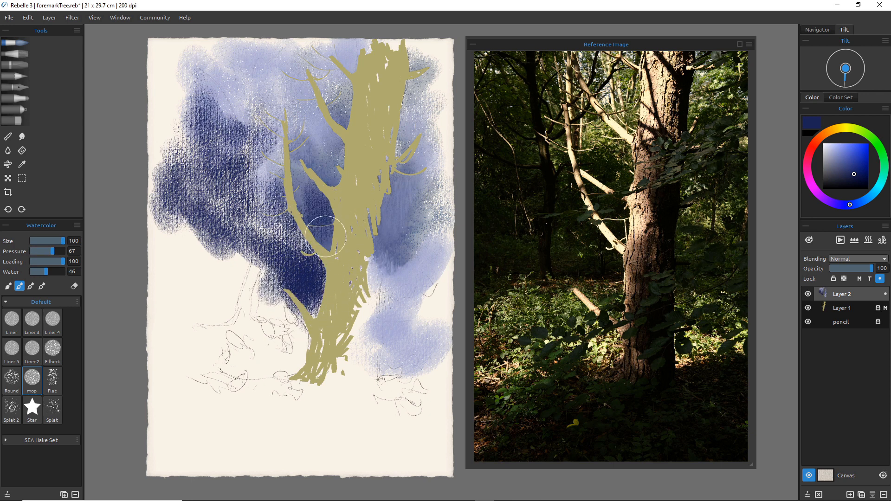
{"action": "mouse_move", "coordinate": [180, 228]}
{"action": "left_mouse_down"}
{"action": "mouse_move", "coordinate": [193, 264]}
{"action": "mouse_move", "coordinate": [199, 268]}
{"action": "mouse_move", "coordinate": [195, 247]}
{"action": "mouse_move", "coordinate": [215, 263]}
{"action": "mouse_move", "coordinate": [208, 286]}
{"action": "mouse_move", "coordinate": [231, 274]}
{"action": "left_mouse_up"}
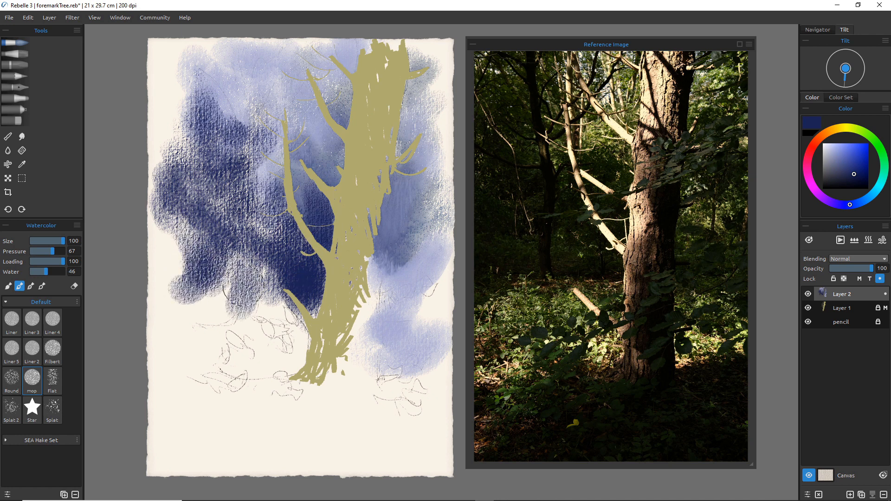
{"action": "mouse_move", "coordinate": [246, 117]}
{"action": "left_mouse_down"}
{"action": "mouse_move", "coordinate": [248, 63]}
{"action": "mouse_move", "coordinate": [234, 94]}
{"action": "mouse_move", "coordinate": [214, 64]}
{"action": "mouse_move", "coordinate": [176, 93]}
{"action": "mouse_move", "coordinate": [168, 150]}
{"action": "mouse_move", "coordinate": [172, 132]}
{"action": "mouse_move", "coordinate": [257, 69]}
{"action": "mouse_move", "coordinate": [271, 74]}
{"action": "mouse_move", "coordinate": [280, 57]}
{"action": "mouse_move", "coordinate": [257, 127]}
{"action": "mouse_move", "coordinate": [284, 104]}
{"action": "mouse_move", "coordinate": [246, 183]}
{"action": "left_mouse_up"}
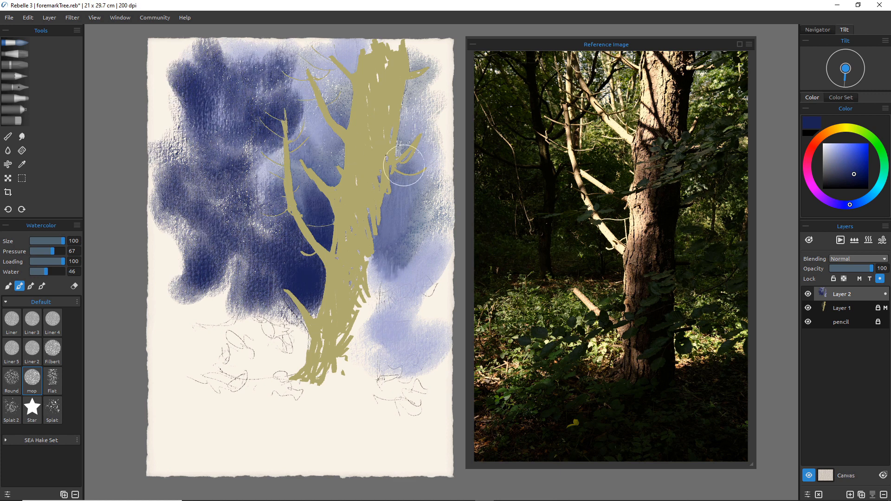
{"action": "mouse_move", "coordinate": [404, 166]}
{"action": "left_mouse_down"}
{"action": "mouse_move", "coordinate": [423, 215]}
{"action": "mouse_move", "coordinate": [382, 174]}
{"action": "mouse_move", "coordinate": [407, 232]}
{"action": "mouse_move", "coordinate": [404, 251]}
{"action": "mouse_move", "coordinate": [378, 226]}
{"action": "mouse_move", "coordinate": [348, 283]}
{"action": "left_mouse_up"}
{"action": "mouse_move", "coordinate": [258, 292]}
{"action": "left_mouse_down"}
{"action": "mouse_move", "coordinate": [240, 266]}
{"action": "mouse_move", "coordinate": [196, 286]}
{"action": "left_mouse_up"}
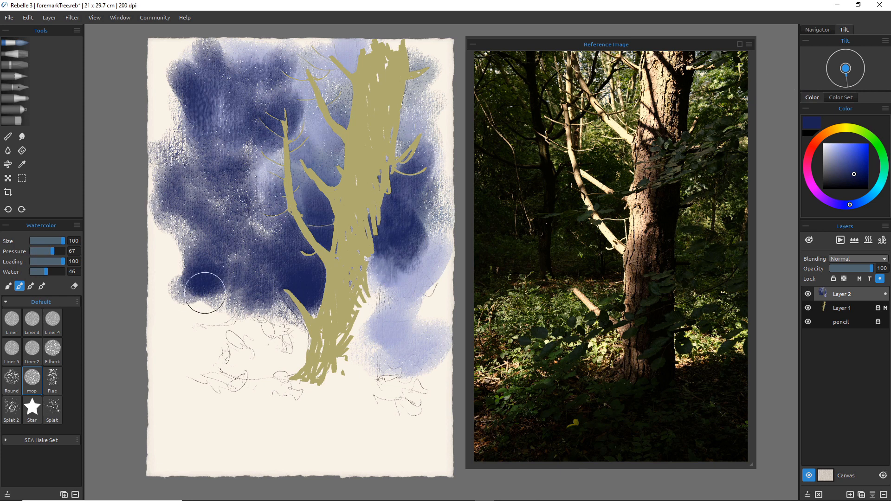
{"action": "mouse_move", "coordinate": [204, 293]}
{"action": "left_mouse_down"}
{"action": "mouse_move", "coordinate": [209, 315]}
{"action": "mouse_move", "coordinate": [215, 288]}
{"action": "mouse_move", "coordinate": [274, 327]}
{"action": "mouse_move", "coordinate": [308, 304]}
{"action": "mouse_move", "coordinate": [348, 304]}
{"action": "mouse_move", "coordinate": [375, 258]}
{"action": "mouse_move", "coordinate": [361, 314]}
{"action": "mouse_move", "coordinate": [309, 359]}
{"action": "left_mouse_up"}
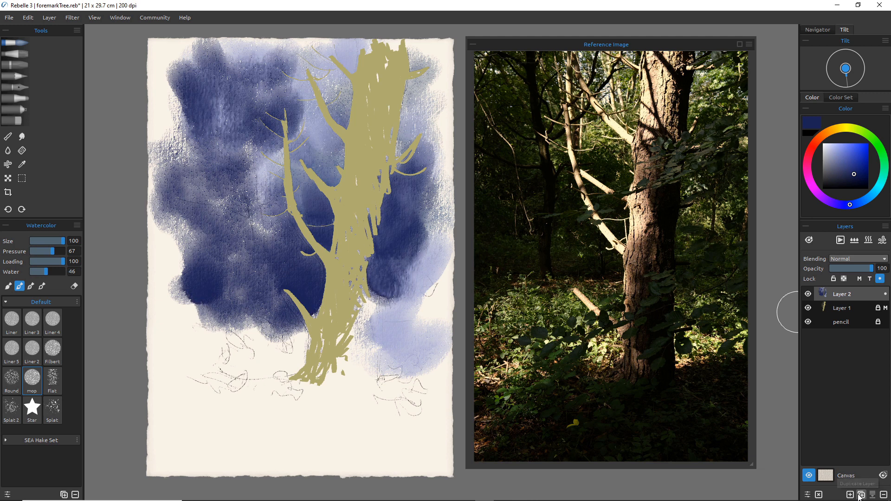
Replace the painted Layer 2 with a new empty layer, and set the brush to Loading 73, Water 19 and pale lavender
{"action": "left_click", "coordinate": [885, 495]}
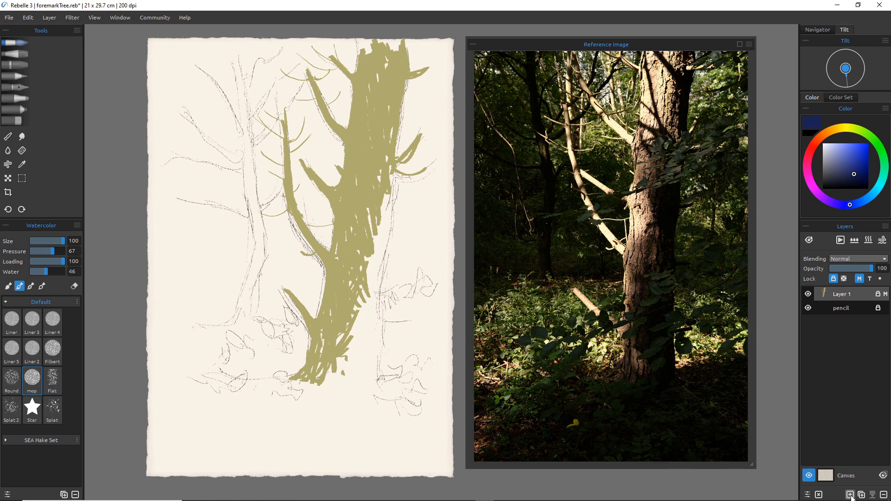
{"action": "left_click", "coordinate": [851, 495]}
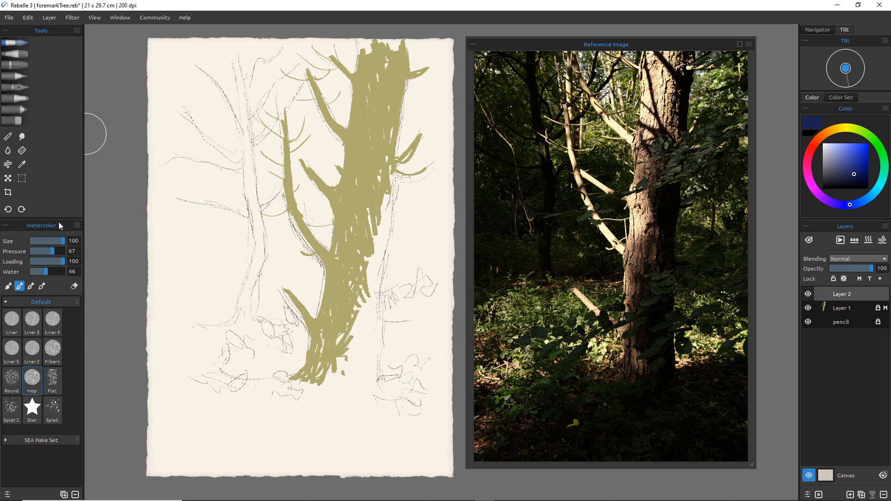
{"action": "left_click", "coordinate": [37, 272]}
{"action": "left_click_drag", "start_coordinate": [63, 262], "coordinate": [56, 262]}
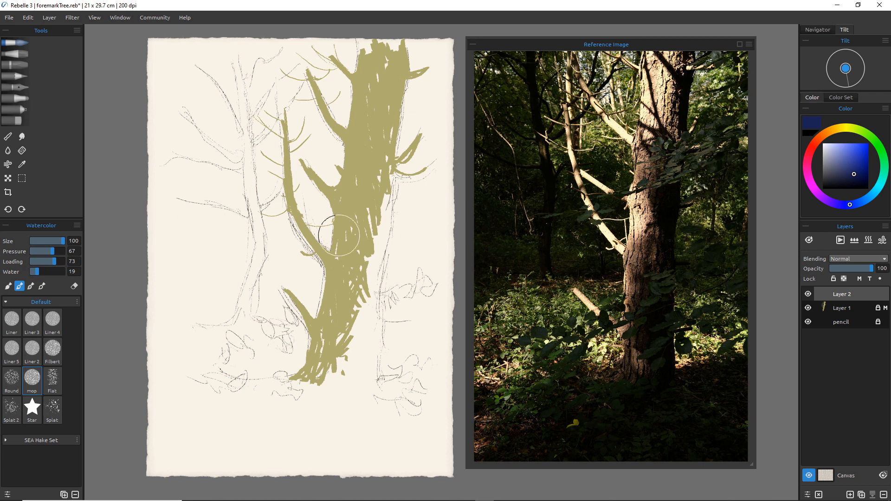
{"action": "left_click", "coordinate": [837, 151]}
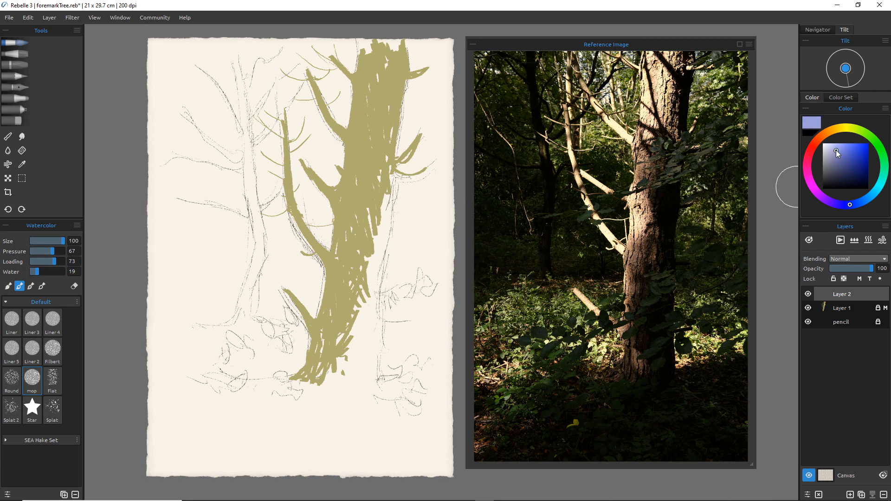
{"action": "left_click", "coordinate": [833, 149]}
{"action": "mouse_move", "coordinate": [413, 84]}
{"action": "left_mouse_down"}
{"action": "mouse_move", "coordinate": [412, 119]}
{"action": "mouse_move", "coordinate": [439, 93]}
{"action": "mouse_move", "coordinate": [435, 77]}
{"action": "mouse_move", "coordinate": [415, 73]}
{"action": "mouse_move", "coordinate": [435, 72]}
{"action": "mouse_move", "coordinate": [414, 142]}
{"action": "mouse_move", "coordinate": [403, 127]}
{"action": "mouse_move", "coordinate": [394, 143]}
{"action": "mouse_move", "coordinate": [434, 127]}
{"action": "mouse_move", "coordinate": [412, 147]}
{"action": "left_mouse_up"}
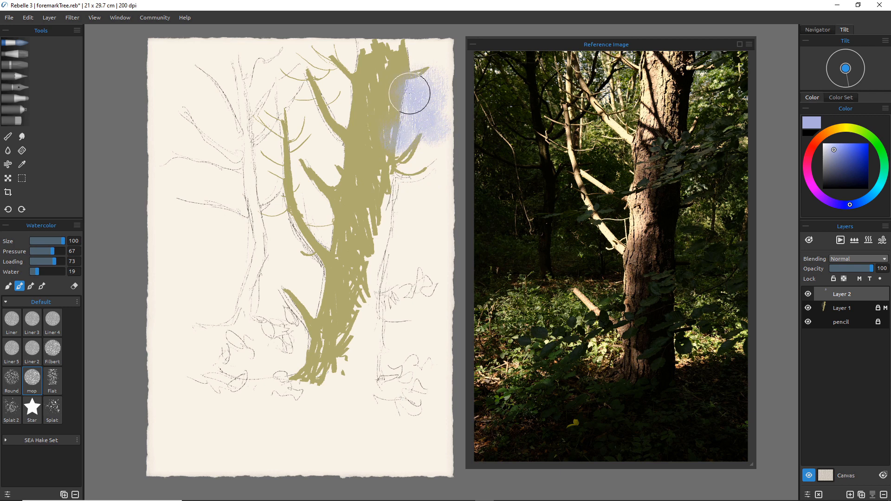
{"action": "key", "text": "ctrl+z"}
{"action": "key", "text": "ctrl+z"}
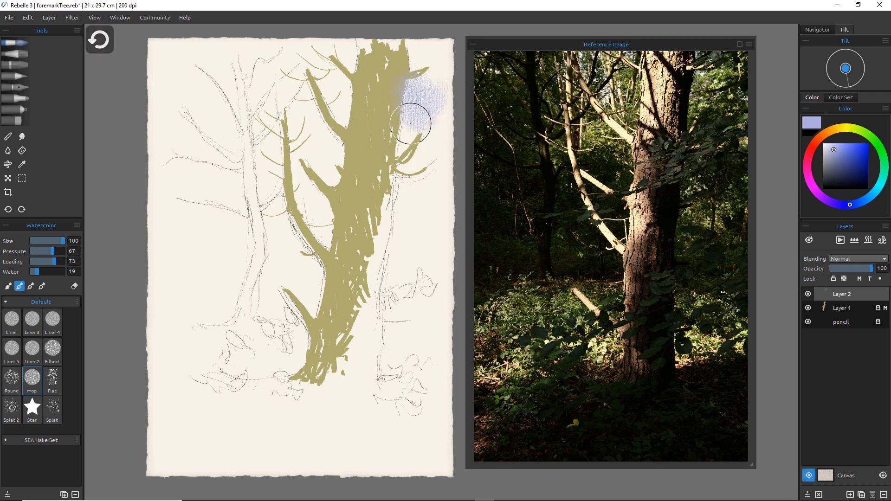
{"action": "key", "text": "ctrl+z"}
{"action": "key", "text": "ctrl+z"}
{"action": "key", "text": "ctrl+z"}
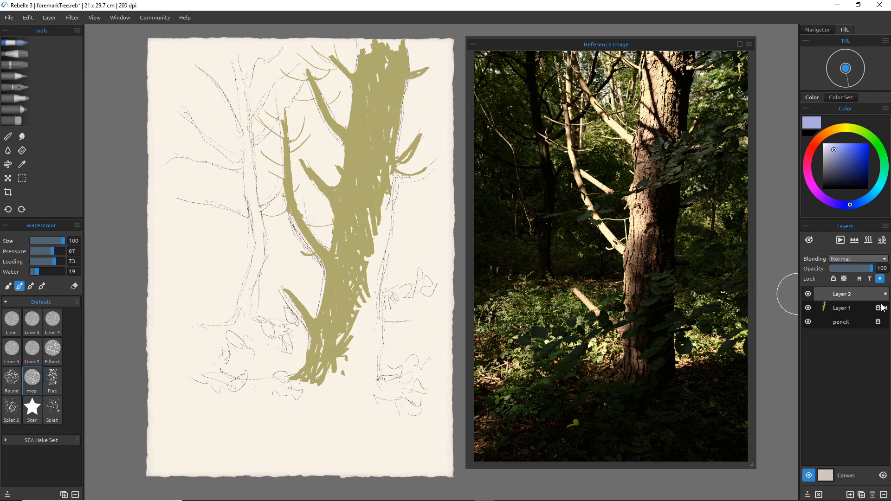
With Layer 2 following the mask and Layer 1 hidden, paint pale lavender along the right side of the upper trunk
{"action": "mouse_move", "coordinate": [412, 86]}
{"action": "left_mouse_down"}
{"action": "mouse_move", "coordinate": [416, 69]}
{"action": "mouse_move", "coordinate": [428, 70]}
{"action": "mouse_move", "coordinate": [412, 100]}
{"action": "mouse_move", "coordinate": [432, 135]}
{"action": "left_mouse_up"}
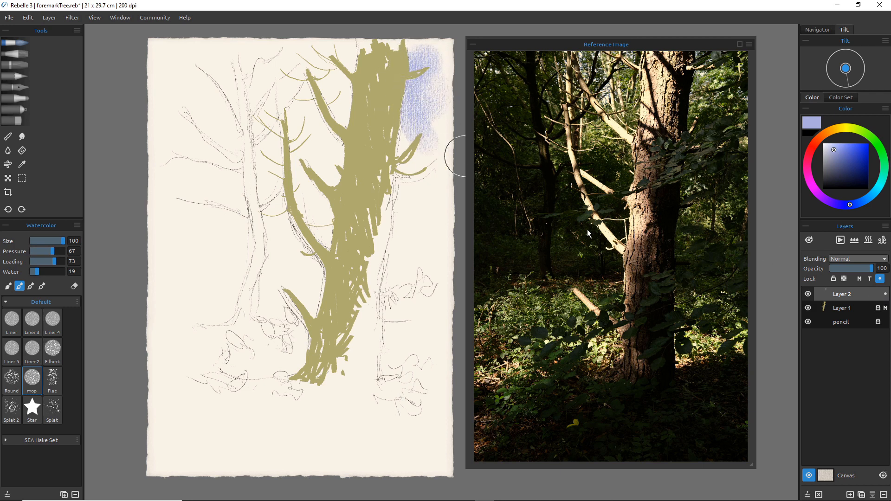
{"action": "left_click", "coordinate": [808, 309]}
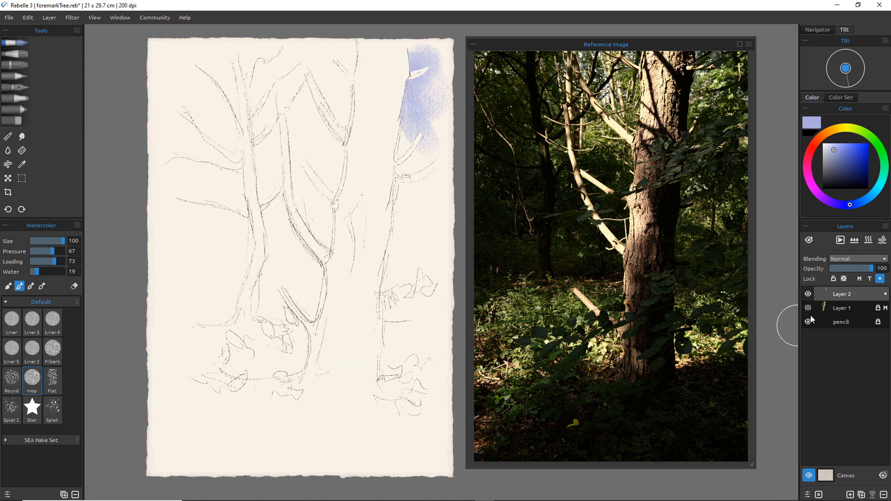
{"action": "mouse_move", "coordinate": [457, 165]}
{"action": "left_mouse_down"}
{"action": "mouse_move", "coordinate": [430, 146]}
{"action": "mouse_move", "coordinate": [389, 141]}
{"action": "mouse_move", "coordinate": [387, 148]}
{"action": "mouse_move", "coordinate": [406, 155]}
{"action": "mouse_move", "coordinate": [419, 138]}
{"action": "mouse_move", "coordinate": [433, 152]}
{"action": "mouse_move", "coordinate": [432, 121]}
{"action": "mouse_move", "coordinate": [435, 138]}
{"action": "mouse_move", "coordinate": [410, 177]}
{"action": "left_mouse_up"}
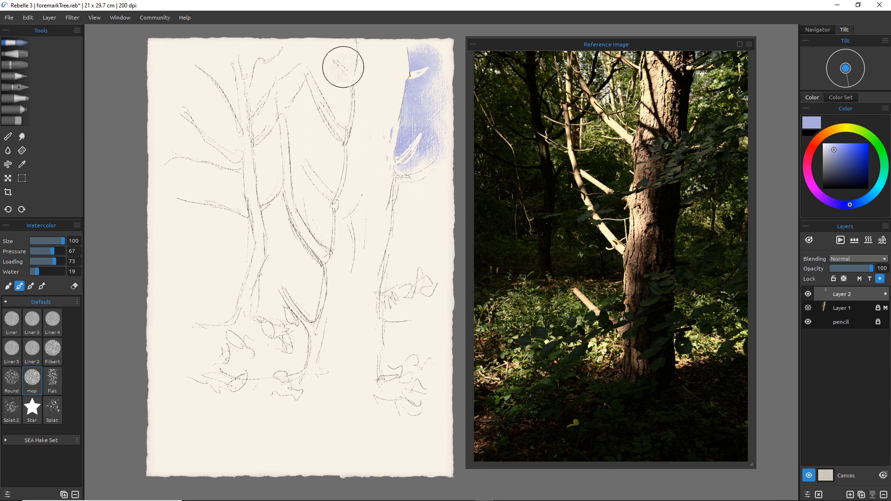
Paint lavender between the main tree's left branches and down its right side, and a paler wash over the lower-left undergrowth
{"action": "mouse_move", "coordinate": [344, 67]}
{"action": "left_mouse_down"}
{"action": "mouse_move", "coordinate": [351, 95]}
{"action": "mouse_move", "coordinate": [323, 66]}
{"action": "mouse_move", "coordinate": [311, 85]}
{"action": "mouse_move", "coordinate": [342, 115]}
{"action": "mouse_move", "coordinate": [338, 138]}
{"action": "mouse_move", "coordinate": [310, 95]}
{"action": "mouse_move", "coordinate": [283, 102]}
{"action": "mouse_move", "coordinate": [319, 62]}
{"action": "mouse_move", "coordinate": [356, 59]}
{"action": "left_mouse_up"}
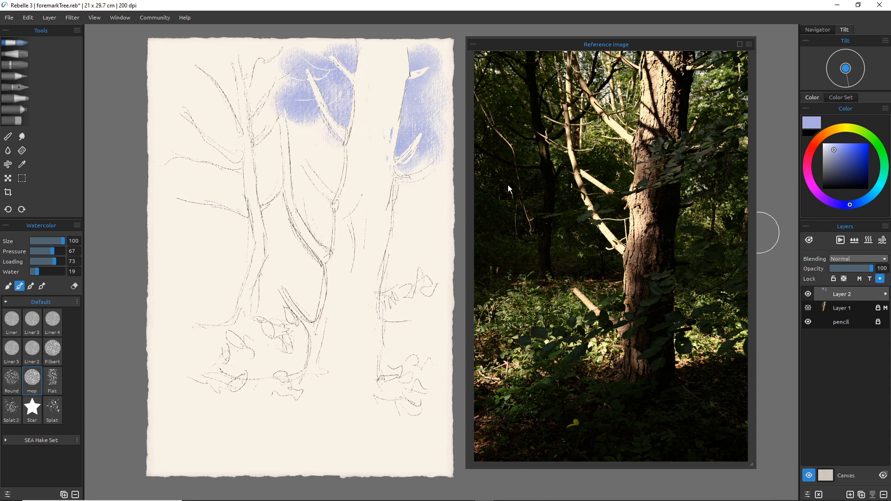
{"action": "mouse_move", "coordinate": [312, 144]}
{"action": "left_mouse_down"}
{"action": "mouse_move", "coordinate": [335, 171]}
{"action": "mouse_move", "coordinate": [333, 191]}
{"action": "left_mouse_up"}
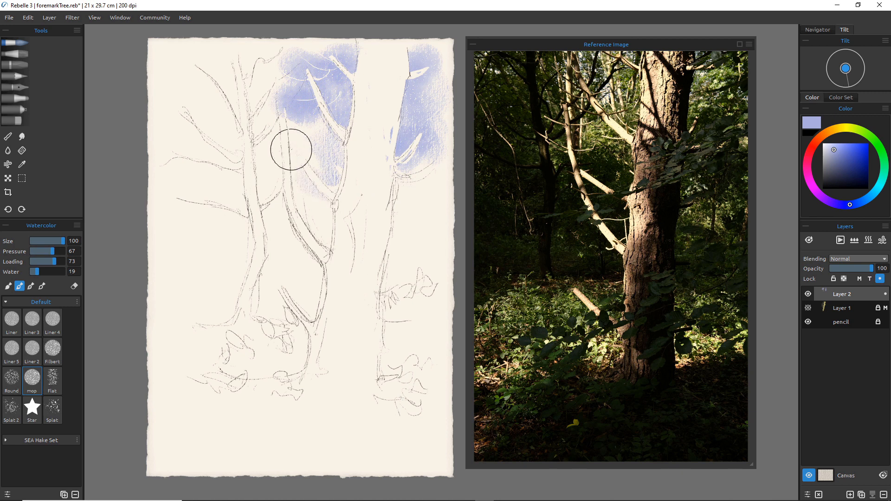
{"action": "mouse_move", "coordinate": [408, 241]}
{"action": "left_mouse_down"}
{"action": "mouse_move", "coordinate": [413, 214]}
{"action": "mouse_move", "coordinate": [437, 212]}
{"action": "mouse_move", "coordinate": [402, 207]}
{"action": "mouse_move", "coordinate": [375, 272]}
{"action": "mouse_move", "coordinate": [383, 303]}
{"action": "mouse_move", "coordinate": [392, 296]}
{"action": "mouse_move", "coordinate": [438, 313]}
{"action": "mouse_move", "coordinate": [403, 343]}
{"action": "mouse_move", "coordinate": [389, 326]}
{"action": "mouse_move", "coordinate": [391, 354]}
{"action": "mouse_move", "coordinate": [382, 338]}
{"action": "mouse_move", "coordinate": [423, 373]}
{"action": "mouse_move", "coordinate": [443, 353]}
{"action": "mouse_move", "coordinate": [421, 364]}
{"action": "mouse_move", "coordinate": [408, 335]}
{"action": "mouse_move", "coordinate": [394, 379]}
{"action": "mouse_move", "coordinate": [397, 389]}
{"action": "mouse_move", "coordinate": [434, 388]}
{"action": "left_mouse_up"}
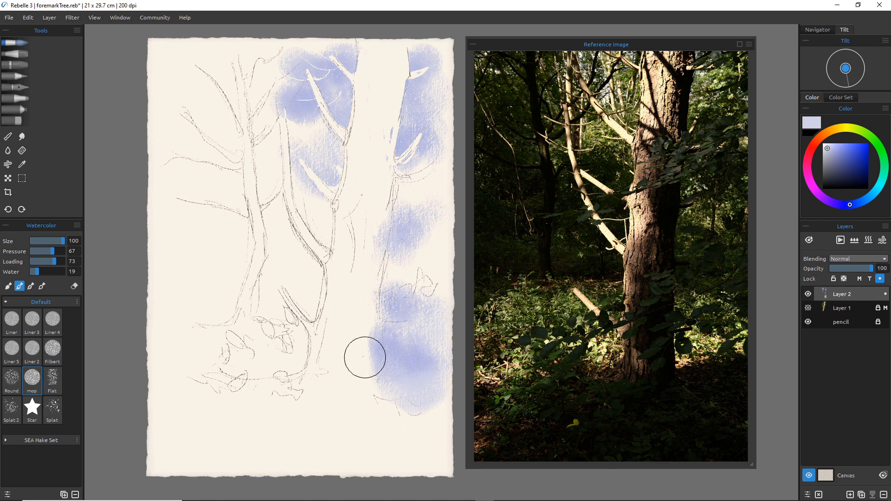
{"action": "mouse_move", "coordinate": [300, 342]}
{"action": "left_mouse_down"}
{"action": "mouse_move", "coordinate": [314, 326]}
{"action": "mouse_move", "coordinate": [302, 377]}
{"action": "mouse_move", "coordinate": [274, 354]}
{"action": "mouse_move", "coordinate": [235, 358]}
{"action": "mouse_move", "coordinate": [250, 317]}
{"action": "mouse_move", "coordinate": [242, 328]}
{"action": "mouse_move", "coordinate": [239, 313]}
{"action": "mouse_move", "coordinate": [314, 314]}
{"action": "mouse_move", "coordinate": [321, 288]}
{"action": "mouse_move", "coordinate": [269, 307]}
{"action": "mouse_move", "coordinate": [286, 333]}
{"action": "mouse_move", "coordinate": [289, 312]}
{"action": "mouse_move", "coordinate": [215, 344]}
{"action": "mouse_move", "coordinate": [198, 322]}
{"action": "mouse_move", "coordinate": [190, 374]}
{"action": "mouse_move", "coordinate": [178, 349]}
{"action": "mouse_move", "coordinate": [211, 311]}
{"action": "mouse_move", "coordinate": [215, 326]}
{"action": "mouse_move", "coordinate": [182, 360]}
{"action": "mouse_move", "coordinate": [265, 398]}
{"action": "left_mouse_up"}
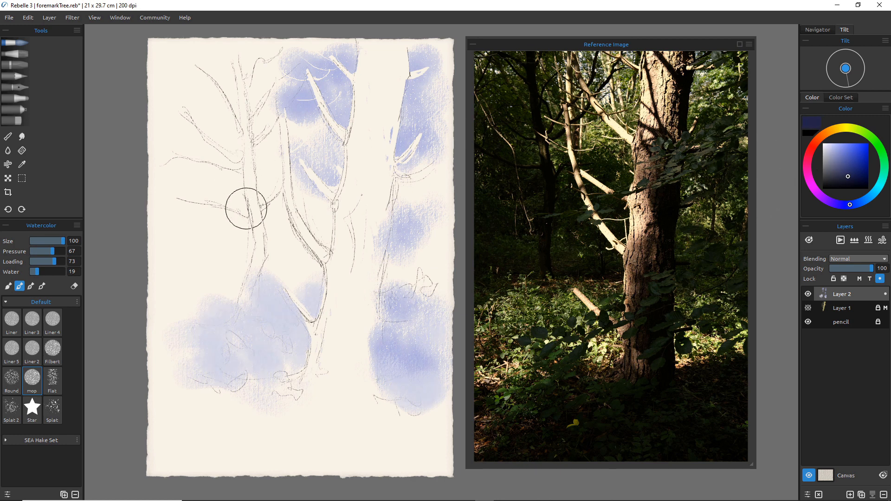
Paint dark navy across the left background, around the main tree's branches and down the right side of its trunk
{"action": "mouse_move", "coordinate": [245, 205]}
{"action": "left_mouse_down"}
{"action": "mouse_move", "coordinate": [265, 181]}
{"action": "mouse_move", "coordinate": [278, 185]}
{"action": "mouse_move", "coordinate": [269, 172]}
{"action": "mouse_move", "coordinate": [299, 187]}
{"action": "mouse_move", "coordinate": [293, 157]}
{"action": "mouse_move", "coordinate": [312, 162]}
{"action": "mouse_move", "coordinate": [327, 205]}
{"action": "mouse_move", "coordinate": [325, 170]}
{"action": "mouse_move", "coordinate": [342, 230]}
{"action": "mouse_move", "coordinate": [304, 193]}
{"action": "mouse_move", "coordinate": [289, 229]}
{"action": "mouse_move", "coordinate": [288, 201]}
{"action": "mouse_move", "coordinate": [275, 207]}
{"action": "mouse_move", "coordinate": [267, 255]}
{"action": "mouse_move", "coordinate": [268, 229]}
{"action": "mouse_move", "coordinate": [255, 241]}
{"action": "mouse_move", "coordinate": [301, 240]}
{"action": "mouse_move", "coordinate": [314, 293]}
{"action": "mouse_move", "coordinate": [308, 303]}
{"action": "mouse_move", "coordinate": [282, 274]}
{"action": "mouse_move", "coordinate": [272, 287]}
{"action": "mouse_move", "coordinate": [245, 289]}
{"action": "mouse_move", "coordinate": [313, 356]}
{"action": "mouse_move", "coordinate": [287, 291]}
{"action": "mouse_move", "coordinate": [301, 331]}
{"action": "mouse_move", "coordinate": [286, 318]}
{"action": "mouse_move", "coordinate": [255, 327]}
{"action": "mouse_move", "coordinate": [223, 207]}
{"action": "mouse_move", "coordinate": [234, 217]}
{"action": "mouse_move", "coordinate": [193, 198]}
{"action": "mouse_move", "coordinate": [240, 282]}
{"action": "mouse_move", "coordinate": [179, 257]}
{"action": "mouse_move", "coordinate": [190, 301]}
{"action": "mouse_move", "coordinate": [161, 301]}
{"action": "mouse_move", "coordinate": [159, 342]}
{"action": "mouse_move", "coordinate": [209, 301]}
{"action": "mouse_move", "coordinate": [218, 163]}
{"action": "mouse_move", "coordinate": [278, 153]}
{"action": "mouse_move", "coordinate": [280, 126]}
{"action": "mouse_move", "coordinate": [325, 137]}
{"action": "left_mouse_up"}
{"action": "mouse_move", "coordinate": [215, 78]}
{"action": "left_mouse_down"}
{"action": "mouse_move", "coordinate": [280, 74]}
{"action": "mouse_move", "coordinate": [294, 44]}
{"action": "mouse_move", "coordinate": [287, 76]}
{"action": "mouse_move", "coordinate": [322, 78]}
{"action": "mouse_move", "coordinate": [255, 121]}
{"action": "mouse_move", "coordinate": [202, 90]}
{"action": "mouse_move", "coordinate": [174, 139]}
{"action": "mouse_move", "coordinate": [192, 213]}
{"action": "mouse_move", "coordinate": [169, 110]}
{"action": "mouse_move", "coordinate": [207, 74]}
{"action": "mouse_move", "coordinate": [214, 34]}
{"action": "mouse_move", "coordinate": [194, 70]}
{"action": "mouse_move", "coordinate": [167, 260]}
{"action": "left_mouse_up"}
{"action": "mouse_move", "coordinate": [413, 179]}
{"action": "left_mouse_down"}
{"action": "mouse_move", "coordinate": [422, 203]}
{"action": "mouse_move", "coordinate": [391, 218]}
{"action": "mouse_move", "coordinate": [415, 228]}
{"action": "mouse_move", "coordinate": [403, 154]}
{"action": "mouse_move", "coordinate": [437, 169]}
{"action": "mouse_move", "coordinate": [445, 112]}
{"action": "mouse_move", "coordinate": [390, 219]}
{"action": "left_mouse_up"}
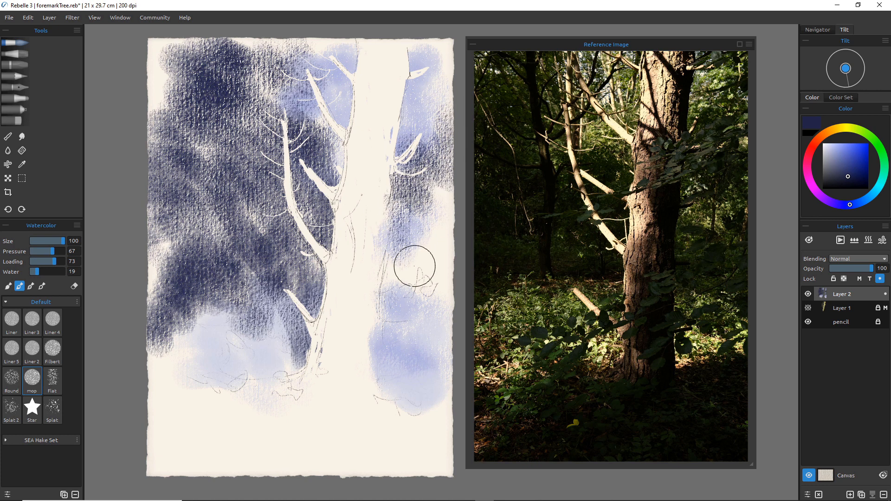
{"action": "mouse_move", "coordinate": [394, 285]}
{"action": "left_mouse_down"}
{"action": "mouse_move", "coordinate": [385, 263]}
{"action": "mouse_move", "coordinate": [369, 283]}
{"action": "mouse_move", "coordinate": [379, 303]}
{"action": "mouse_move", "coordinate": [367, 317]}
{"action": "mouse_move", "coordinate": [357, 310]}
{"action": "mouse_move", "coordinate": [358, 364]}
{"action": "left_mouse_up"}
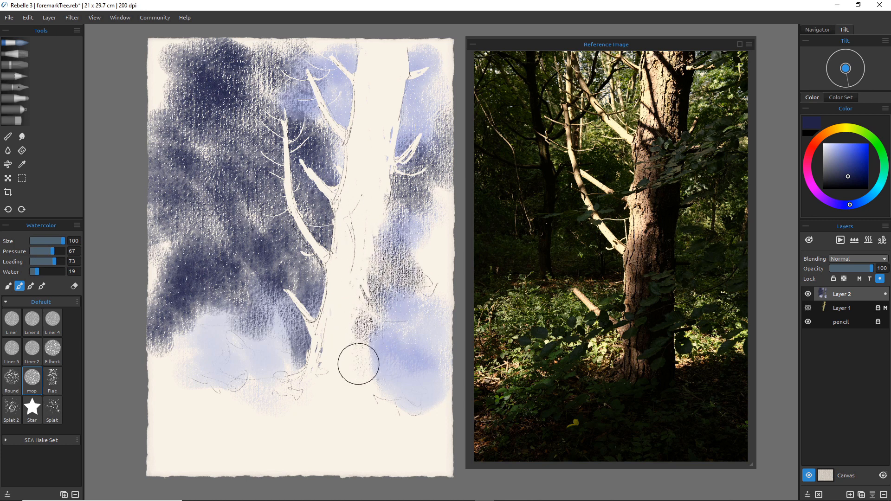
Extend the dark navy wash through the right background and across the ground around the trunk's base
{"action": "mouse_move", "coordinate": [416, 272]}
{"action": "left_mouse_down"}
{"action": "mouse_move", "coordinate": [434, 276]}
{"action": "mouse_move", "coordinate": [441, 201]}
{"action": "left_mouse_up"}
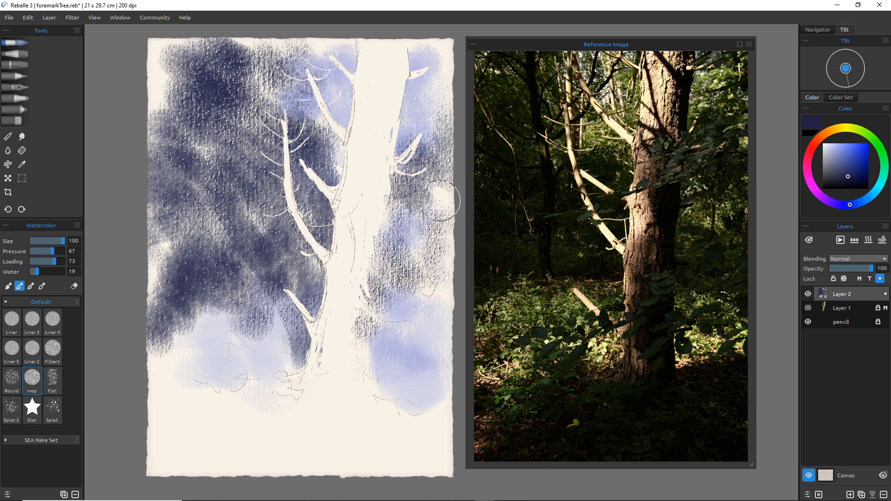
{"action": "mouse_move", "coordinate": [355, 406]}
{"action": "left_mouse_down"}
{"action": "mouse_move", "coordinate": [367, 386]}
{"action": "mouse_move", "coordinate": [363, 346]}
{"action": "mouse_move", "coordinate": [393, 384]}
{"action": "mouse_move", "coordinate": [384, 393]}
{"action": "mouse_move", "coordinate": [392, 366]}
{"action": "mouse_move", "coordinate": [414, 378]}
{"action": "mouse_move", "coordinate": [438, 371]}
{"action": "mouse_move", "coordinate": [373, 419]}
{"action": "mouse_move", "coordinate": [348, 389]}
{"action": "mouse_move", "coordinate": [347, 359]}
{"action": "mouse_move", "coordinate": [334, 364]}
{"action": "mouse_move", "coordinate": [318, 412]}
{"action": "mouse_move", "coordinate": [345, 414]}
{"action": "mouse_move", "coordinate": [366, 438]}
{"action": "mouse_move", "coordinate": [407, 418]}
{"action": "mouse_move", "coordinate": [437, 435]}
{"action": "mouse_move", "coordinate": [358, 436]}
{"action": "mouse_move", "coordinate": [329, 423]}
{"action": "mouse_move", "coordinate": [300, 385]}
{"action": "mouse_move", "coordinate": [288, 420]}
{"action": "mouse_move", "coordinate": [247, 383]}
{"action": "mouse_move", "coordinate": [313, 396]}
{"action": "mouse_move", "coordinate": [254, 397]}
{"action": "mouse_move", "coordinate": [239, 417]}
{"action": "mouse_move", "coordinate": [183, 419]}
{"action": "mouse_move", "coordinate": [189, 437]}
{"action": "mouse_move", "coordinate": [161, 413]}
{"action": "mouse_move", "coordinate": [228, 448]}
{"action": "mouse_move", "coordinate": [234, 426]}
{"action": "mouse_move", "coordinate": [268, 441]}
{"action": "mouse_move", "coordinate": [330, 439]}
{"action": "mouse_move", "coordinate": [341, 406]}
{"action": "mouse_move", "coordinate": [288, 360]}
{"action": "mouse_move", "coordinate": [290, 373]}
{"action": "mouse_move", "coordinate": [281, 336]}
{"action": "mouse_move", "coordinate": [292, 332]}
{"action": "mouse_move", "coordinate": [306, 337]}
{"action": "mouse_move", "coordinate": [305, 353]}
{"action": "mouse_move", "coordinate": [194, 380]}
{"action": "left_mouse_up"}
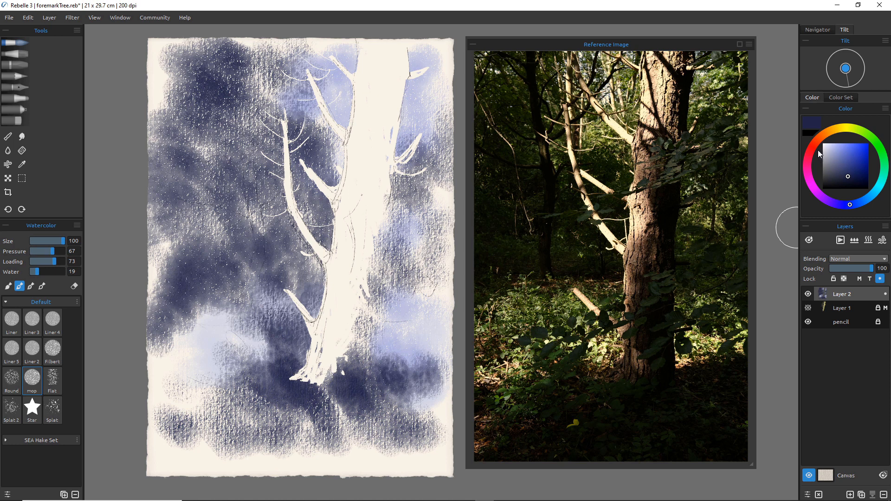
{"action": "mouse_move", "coordinate": [380, 345]}
{"action": "left_mouse_down"}
{"action": "mouse_move", "coordinate": [398, 350]}
{"action": "mouse_move", "coordinate": [431, 414]}
{"action": "mouse_move", "coordinate": [371, 349]}
{"action": "left_mouse_up"}
Darken the left background with more navy, dry the layer, and add navy texture over the pale lower-left undergrowth
{"action": "mouse_move", "coordinate": [293, 263]}
{"action": "left_mouse_down"}
{"action": "mouse_move", "coordinate": [260, 242]}
{"action": "mouse_move", "coordinate": [219, 249]}
{"action": "mouse_move", "coordinate": [207, 272]}
{"action": "mouse_move", "coordinate": [190, 269]}
{"action": "mouse_move", "coordinate": [279, 209]}
{"action": "mouse_move", "coordinate": [306, 130]}
{"action": "mouse_move", "coordinate": [299, 100]}
{"action": "mouse_move", "coordinate": [227, 172]}
{"action": "mouse_move", "coordinate": [209, 214]}
{"action": "mouse_move", "coordinate": [186, 163]}
{"action": "mouse_move", "coordinate": [225, 86]}
{"action": "mouse_move", "coordinate": [211, 265]}
{"action": "mouse_move", "coordinate": [408, 232]}
{"action": "mouse_move", "coordinate": [341, 304]}
{"action": "mouse_move", "coordinate": [650, 305]}
{"action": "left_mouse_up"}
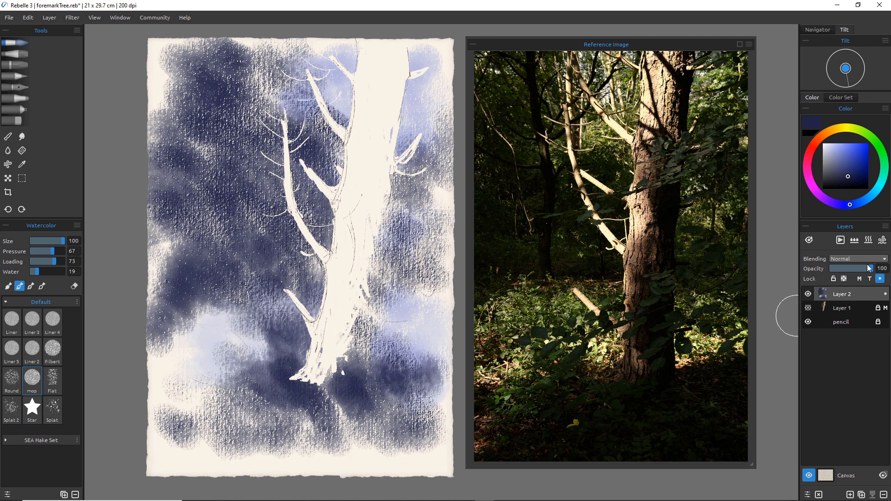
{"action": "left_click", "coordinate": [869, 240]}
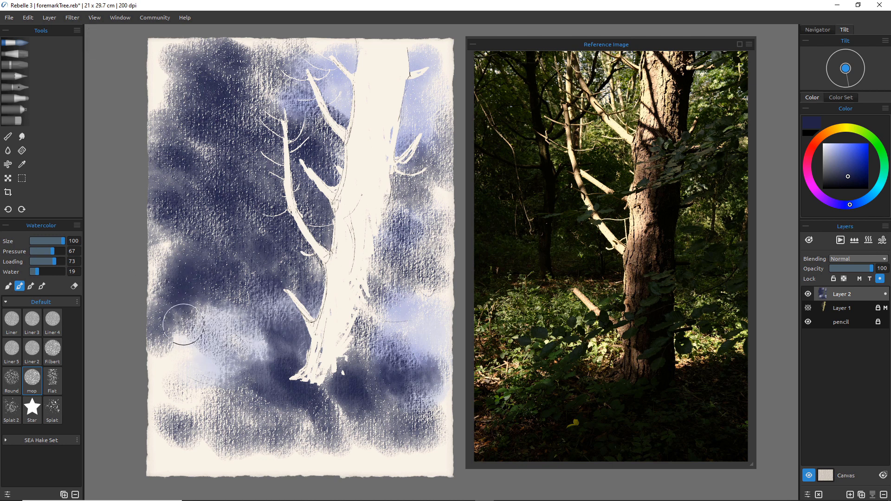
{"action": "left_click_drag", "start_coordinate": [200, 356], "coordinate": [159, 355]}
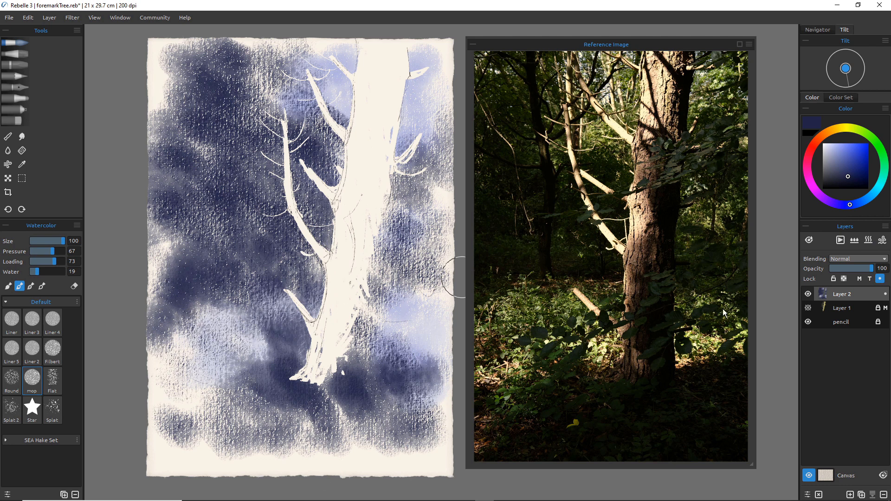
Dry and lock Layer 2, and add a new empty layer above it
{"action": "left_click", "coordinate": [869, 242]}
{"action": "left_click", "coordinate": [878, 295]}
{"action": "left_click", "coordinate": [850, 495]}
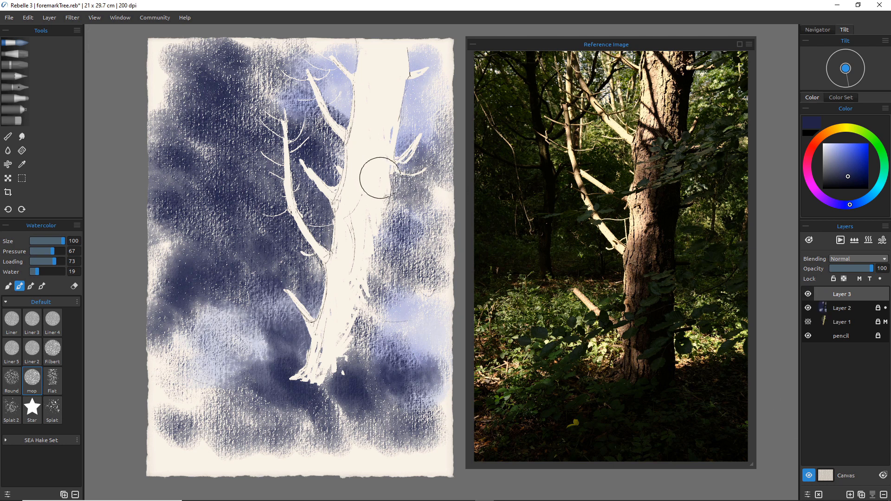
Set the brush size to 70 and paint a short navy stroke down the middle of the trunk on Layer 3
{"action": "key", "text": "bracketleft"}
{"action": "key", "text": "bracketleft"}
{"action": "key", "text": "bracketleft"}
{"action": "key", "text": "bracketleft"}
{"action": "key", "text": "bracketleft"}
{"action": "key", "text": "bracketleft"}
{"action": "key", "text": "bracketleft"}
{"action": "key", "text": "bracketleft"}
{"action": "key", "text": "bracketleft"}
{"action": "key", "text": "bracketleft"}
{"action": "key", "text": "bracketleft"}
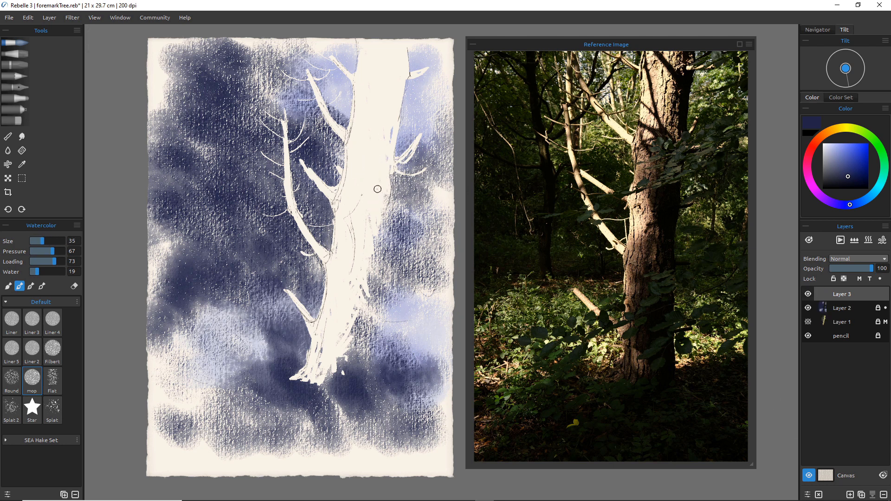
{"action": "key", "text": "bracketright"}
{"action": "key", "text": "bracketright"}
{"action": "key", "text": "bracketright"}
{"action": "key", "text": "bracketright"}
{"action": "left_click_drag", "start_coordinate": [372, 211], "coordinate": [366, 230]}
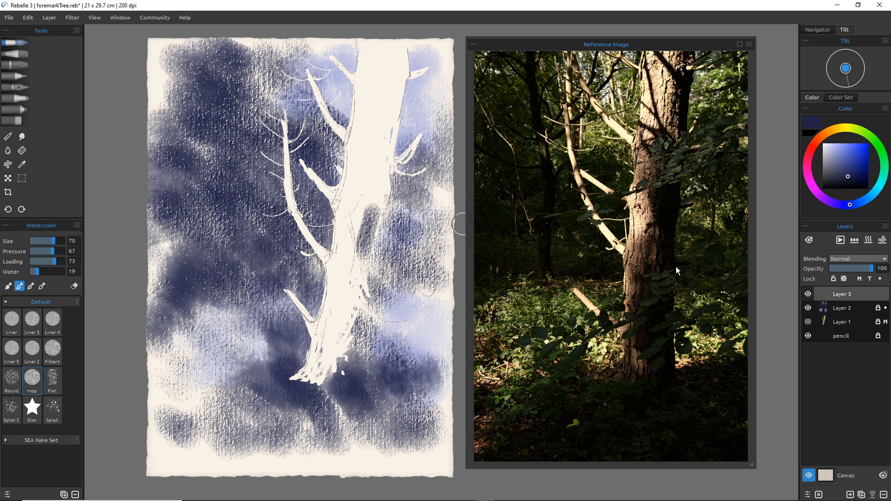
Paint and dry dark red-brown shading along the trunk's right side, and choose the Filbert brush
{"action": "left_click", "coordinate": [812, 148]}
{"action": "left_click_drag", "start_coordinate": [846, 177], "coordinate": [858, 177]}
{"action": "mouse_move", "coordinate": [379, 186]}
{"action": "left_mouse_down"}
{"action": "mouse_move", "coordinate": [370, 217]}
{"action": "mouse_move", "coordinate": [374, 187]}
{"action": "mouse_move", "coordinate": [360, 214]}
{"action": "mouse_move", "coordinate": [360, 241]}
{"action": "mouse_move", "coordinate": [371, 241]}
{"action": "mouse_move", "coordinate": [375, 218]}
{"action": "mouse_move", "coordinate": [373, 259]}
{"action": "mouse_move", "coordinate": [371, 184]}
{"action": "mouse_move", "coordinate": [364, 248]}
{"action": "mouse_move", "coordinate": [375, 220]}
{"action": "mouse_move", "coordinate": [369, 243]}
{"action": "mouse_move", "coordinate": [371, 234]}
{"action": "mouse_move", "coordinate": [379, 243]}
{"action": "mouse_move", "coordinate": [392, 222]}
{"action": "mouse_move", "coordinate": [398, 243]}
{"action": "mouse_move", "coordinate": [410, 237]}
{"action": "mouse_move", "coordinate": [370, 255]}
{"action": "mouse_move", "coordinate": [401, 227]}
{"action": "mouse_move", "coordinate": [406, 247]}
{"action": "left_mouse_up"}
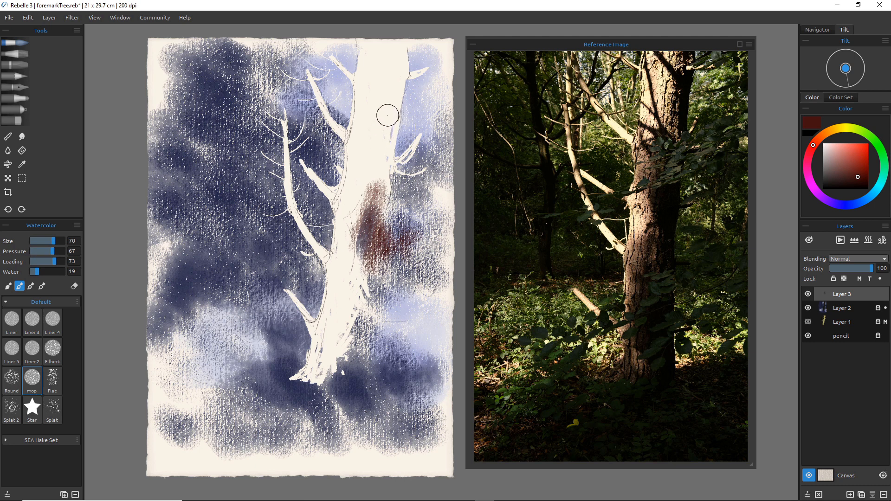
{"action": "mouse_move", "coordinate": [388, 113]}
{"action": "left_mouse_down"}
{"action": "mouse_move", "coordinate": [369, 226]}
{"action": "mouse_move", "coordinate": [372, 277]}
{"action": "left_mouse_up"}
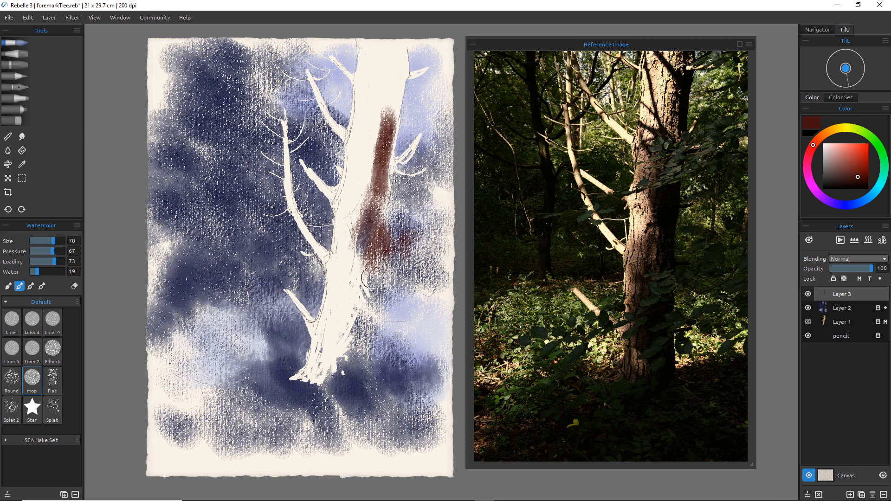
{"action": "mouse_move", "coordinate": [396, 65]}
{"action": "left_mouse_down"}
{"action": "mouse_move", "coordinate": [387, 131]}
{"action": "mouse_move", "coordinate": [384, 76]}
{"action": "mouse_move", "coordinate": [374, 137]}
{"action": "mouse_move", "coordinate": [400, 55]}
{"action": "mouse_move", "coordinate": [404, 69]}
{"action": "left_mouse_up"}
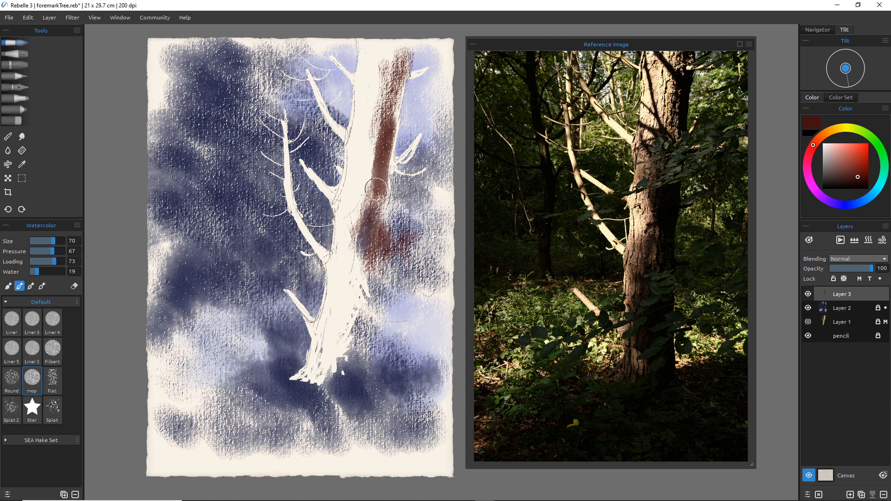
{"action": "left_click", "coordinate": [869, 241]}
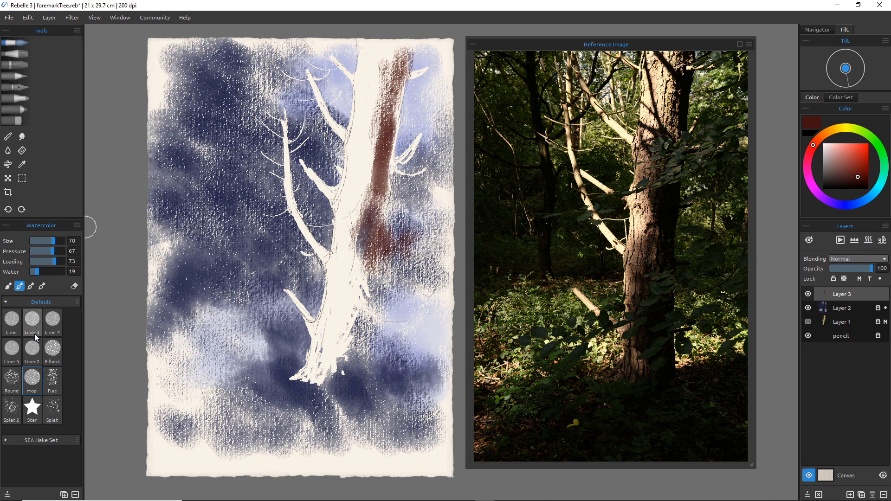
{"action": "left_click", "coordinate": [49, 349]}
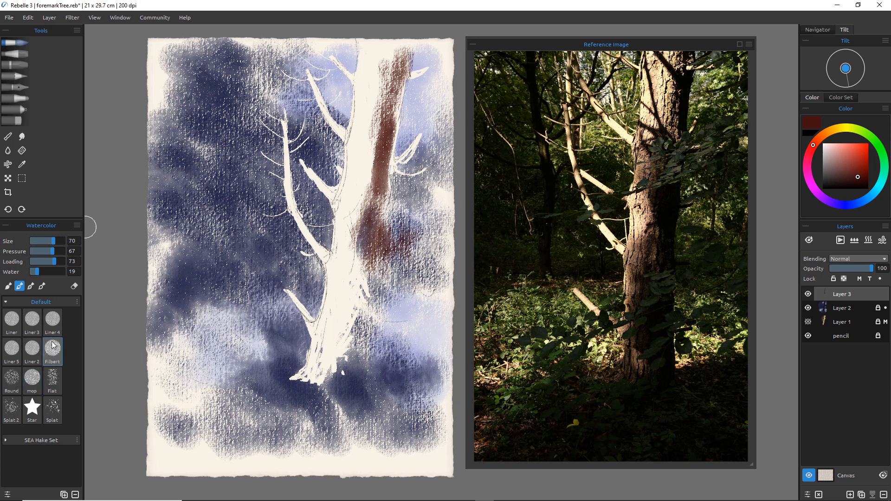
Try a dark red-brown Filbert stroke beside the shading on the upper trunk and undo it
{"action": "mouse_move", "coordinate": [375, 60]}
{"action": "left_mouse_down"}
{"action": "mouse_move", "coordinate": [382, 116]}
{"action": "mouse_move", "coordinate": [372, 111]}
{"action": "mouse_move", "coordinate": [367, 130]}
{"action": "mouse_move", "coordinate": [377, 129]}
{"action": "mouse_move", "coordinate": [390, 94]}
{"action": "mouse_move", "coordinate": [390, 62]}
{"action": "left_mouse_up"}
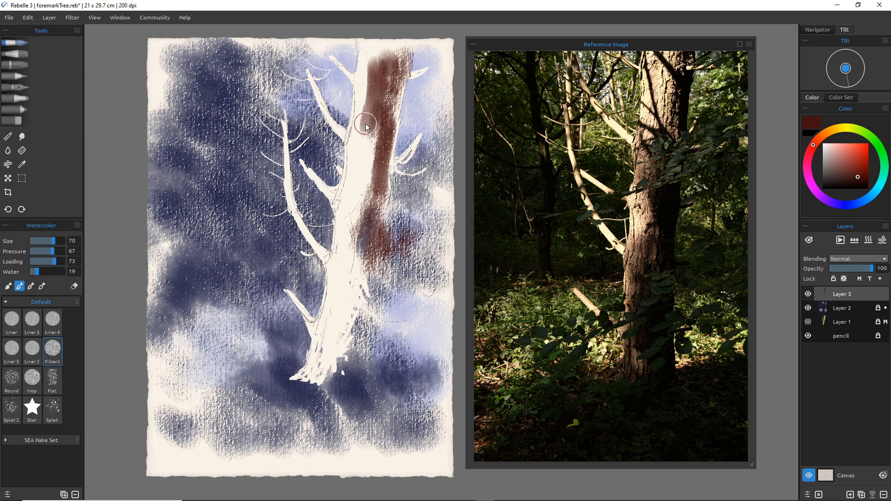
{"action": "key", "text": "ctrl+z"}
{"action": "key", "text": "ctrl+z"}
{"action": "key", "text": "ctrl+z"}
{"action": "key", "text": "ctrl+z"}
{"action": "key", "text": "ctrl+z"}
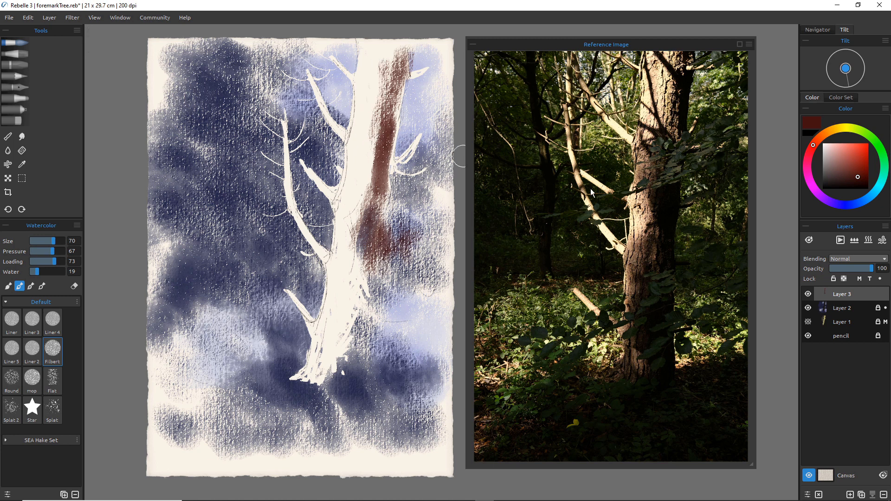
Try a khaki beige and an ochre wash at the top of the trunk and undo the strokes
{"action": "left_click", "coordinate": [846, 129]}
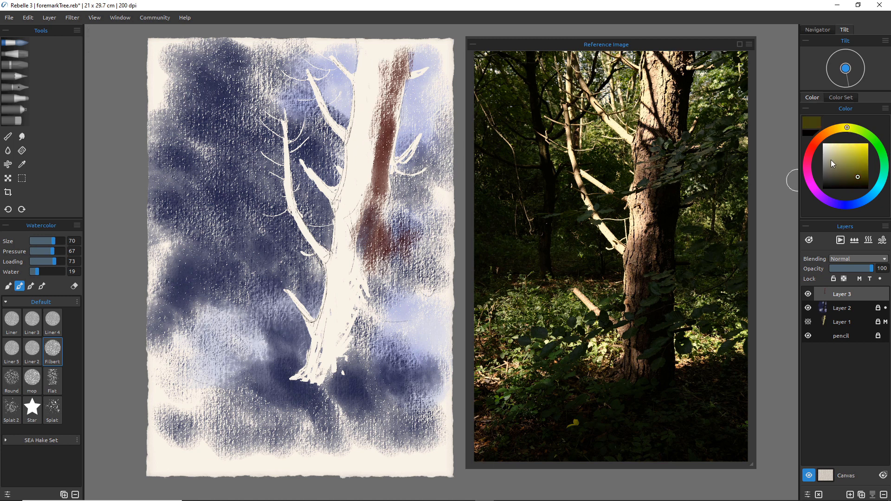
{"action": "mouse_move", "coordinate": [829, 149]}
{"action": "left_mouse_down"}
{"action": "mouse_move", "coordinate": [831, 157]}
{"action": "mouse_move", "coordinate": [840, 130]}
{"action": "mouse_move", "coordinate": [835, 160]}
{"action": "left_mouse_up"}
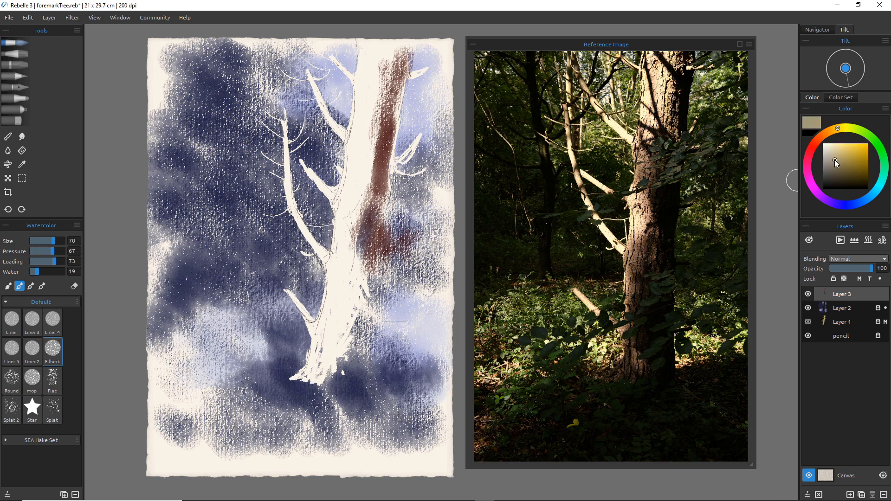
{"action": "mouse_move", "coordinate": [365, 43]}
{"action": "left_mouse_down"}
{"action": "mouse_move", "coordinate": [368, 87]}
{"action": "mouse_move", "coordinate": [380, 51]}
{"action": "mouse_move", "coordinate": [389, 59]}
{"action": "mouse_move", "coordinate": [377, 88]}
{"action": "left_mouse_up"}
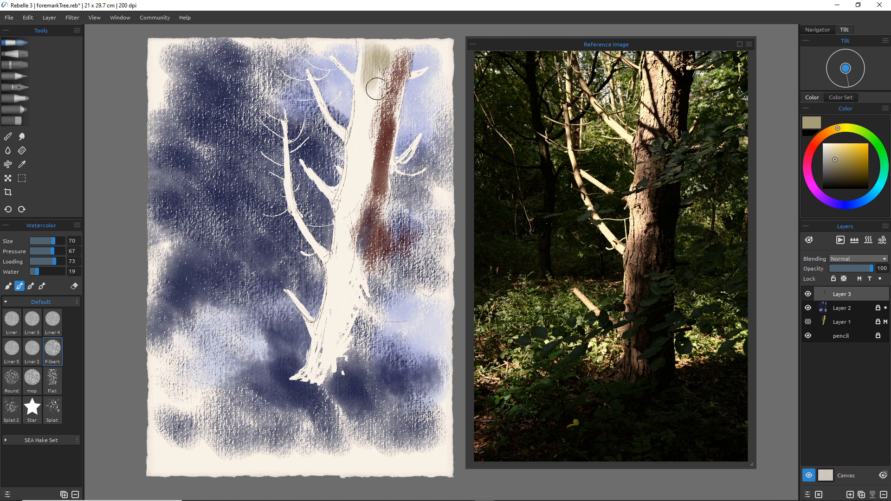
{"action": "left_click", "coordinate": [843, 154]}
{"action": "mouse_move", "coordinate": [379, 48]}
{"action": "left_mouse_down"}
{"action": "mouse_move", "coordinate": [373, 94]}
{"action": "mouse_move", "coordinate": [371, 72]}
{"action": "mouse_move", "coordinate": [365, 90]}
{"action": "left_mouse_up"}
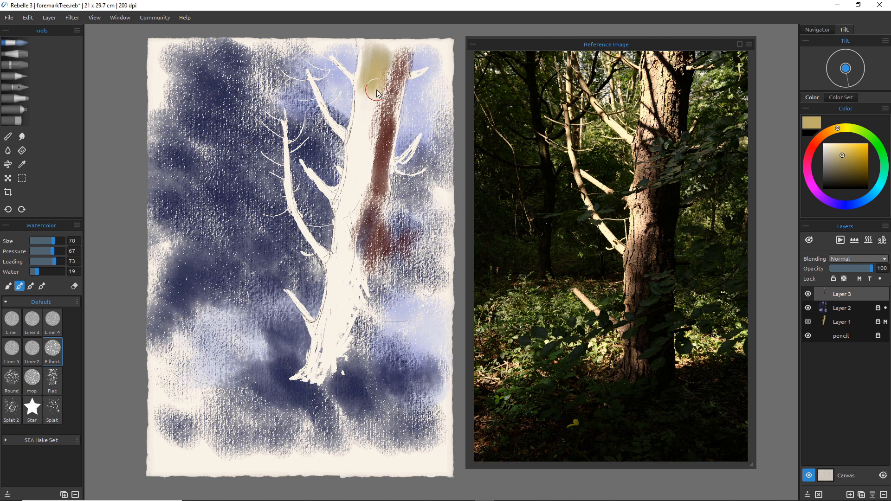
{"action": "key", "text": "ctrl+z"}
{"action": "key", "text": "ctrl+z"}
{"action": "key", "text": "ctrl+z"}
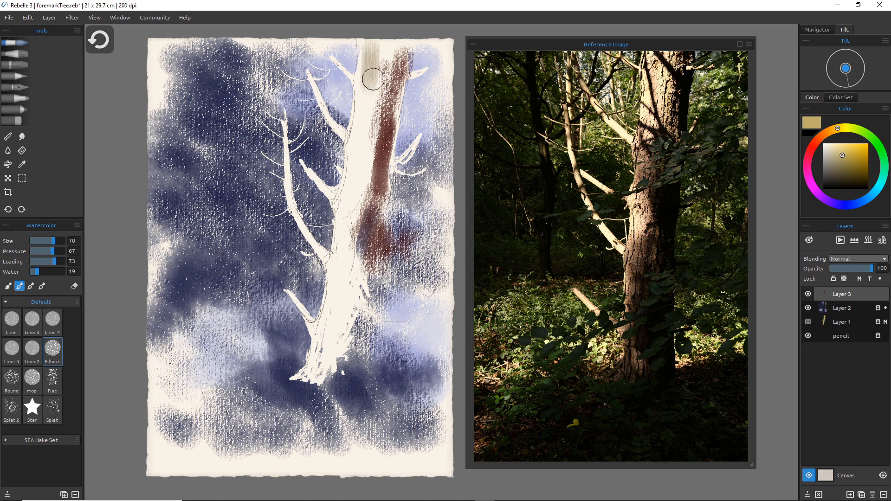
Try ochre overlaid with a stronger golden yellow on the upper trunk and undo the strokes
{"action": "mouse_move", "coordinate": [370, 72]}
{"action": "left_mouse_down"}
{"action": "mouse_move", "coordinate": [371, 97]}
{"action": "mouse_move", "coordinate": [374, 56]}
{"action": "mouse_move", "coordinate": [366, 83]}
{"action": "mouse_move", "coordinate": [387, 68]}
{"action": "left_mouse_up"}
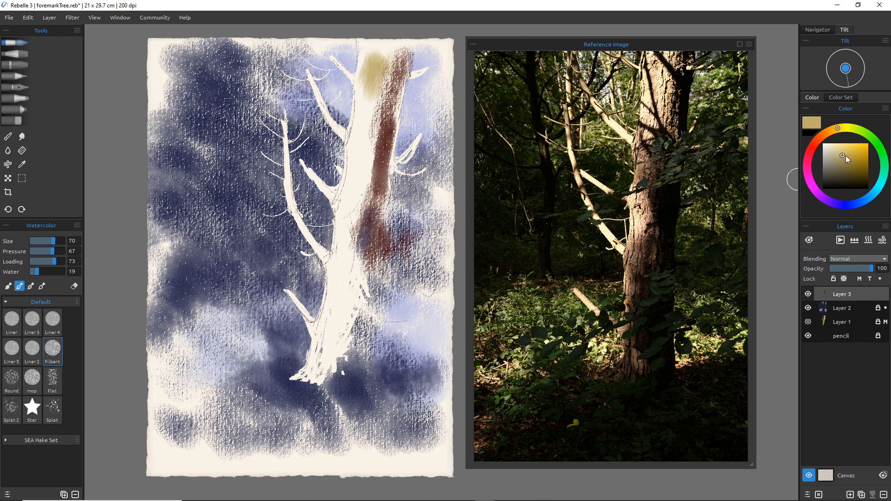
{"action": "left_click_drag", "start_coordinate": [842, 156], "coordinate": [852, 151]}
{"action": "mouse_move", "coordinate": [381, 74]}
{"action": "left_mouse_down"}
{"action": "mouse_move", "coordinate": [380, 93]}
{"action": "mouse_move", "coordinate": [371, 81]}
{"action": "mouse_move", "coordinate": [367, 93]}
{"action": "left_mouse_up"}
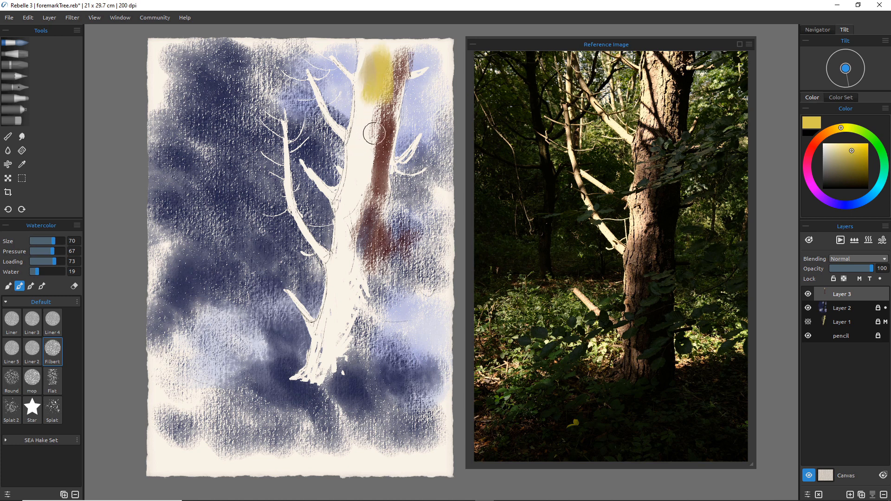
{"action": "key", "text": "ctrl+z"}
{"action": "key", "text": "ctrl+z"}
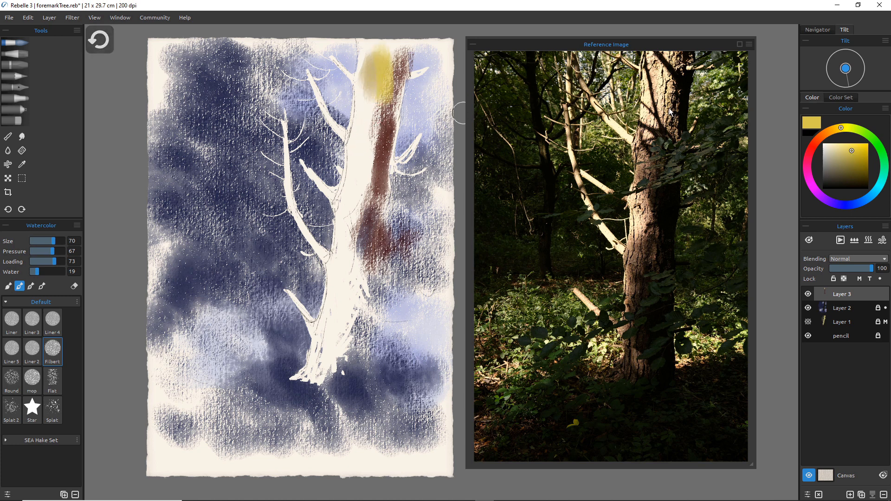
{"action": "key", "text": "ctrl+z"}
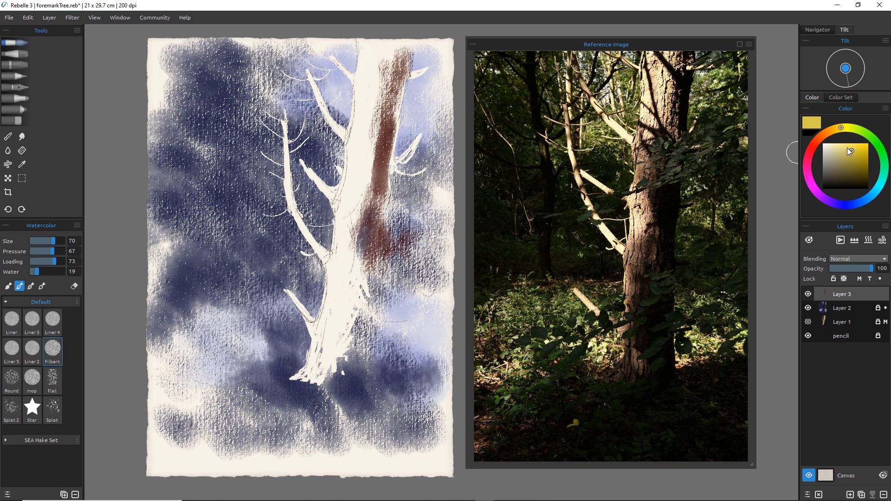
Try olive yellow overlaid with pale yellow across the upper trunk and its red-brown shading, and undo the strokes
{"action": "left_click_drag", "start_coordinate": [849, 151], "coordinate": [852, 160]}
{"action": "mouse_move", "coordinate": [404, 59]}
{"action": "left_mouse_down"}
{"action": "mouse_move", "coordinate": [367, 55]}
{"action": "mouse_move", "coordinate": [366, 104]}
{"action": "left_mouse_up"}
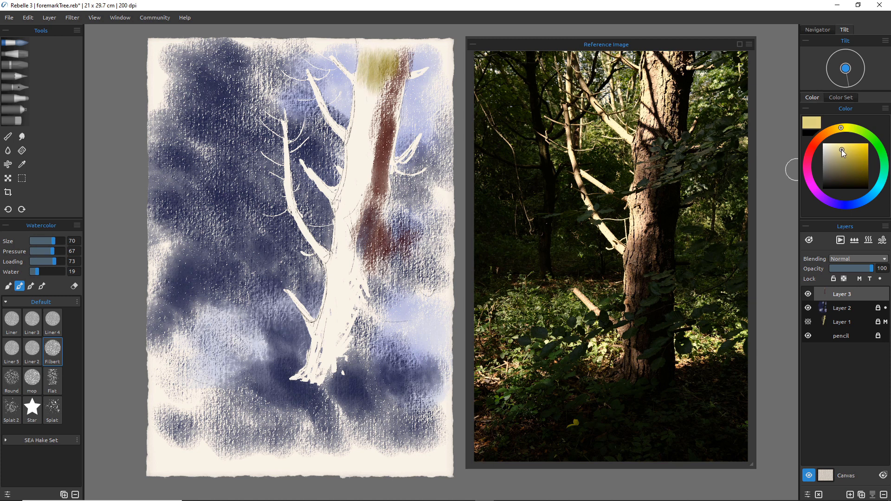
{"action": "mouse_move", "coordinate": [365, 83]}
{"action": "left_mouse_down"}
{"action": "mouse_move", "coordinate": [381, 114]}
{"action": "mouse_move", "coordinate": [389, 62]}
{"action": "left_mouse_up"}
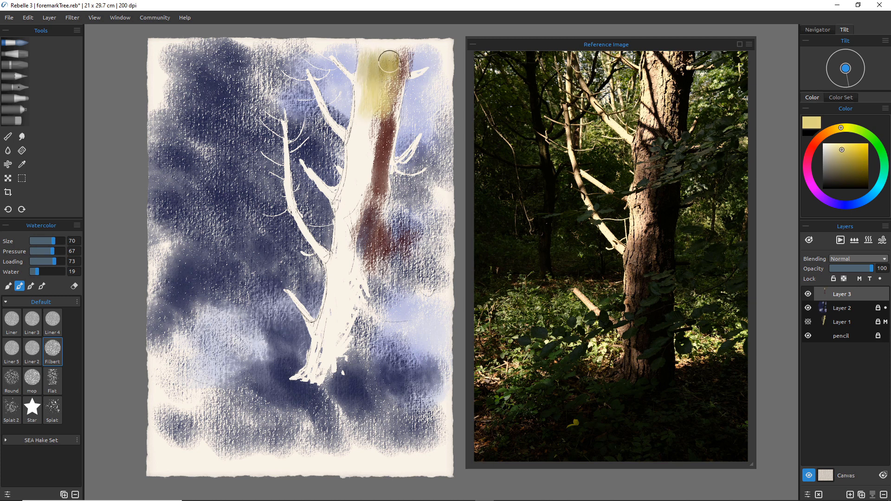
{"action": "key", "text": "ctrl+z"}
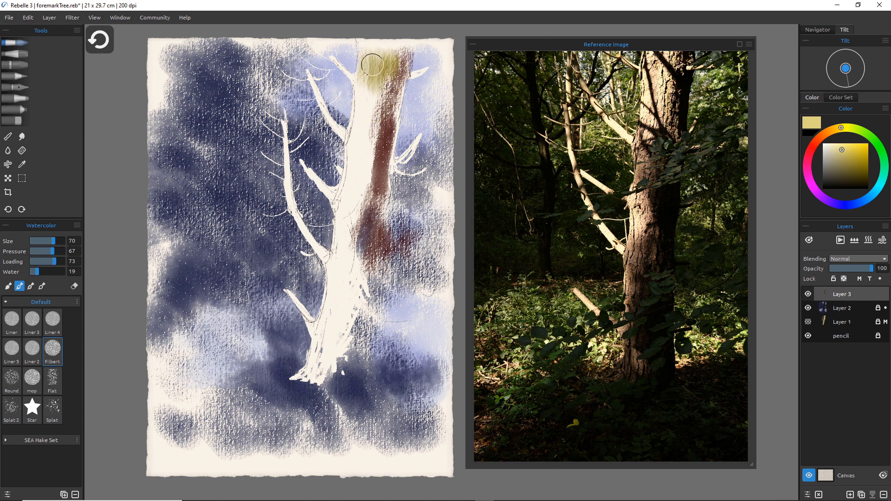
{"action": "key", "text": "ctrl+z"}
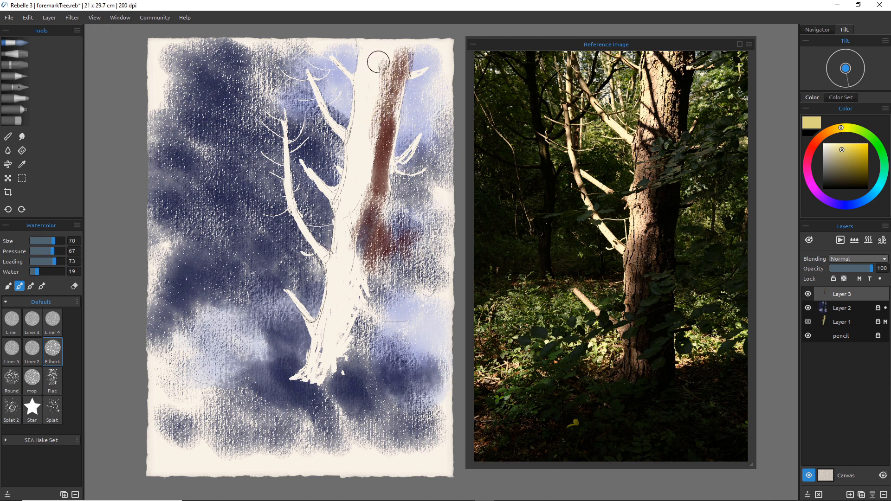
Paint pale yellow down the trunk's left side, and along its left branches with the brush reduced to sizes 40 and 25
{"action": "mouse_move", "coordinate": [379, 62]}
{"action": "left_mouse_down"}
{"action": "mouse_move", "coordinate": [368, 84]}
{"action": "mouse_move", "coordinate": [362, 80]}
{"action": "mouse_move", "coordinate": [371, 78]}
{"action": "mouse_move", "coordinate": [361, 115]}
{"action": "mouse_move", "coordinate": [390, 65]}
{"action": "mouse_move", "coordinate": [379, 49]}
{"action": "left_mouse_up"}
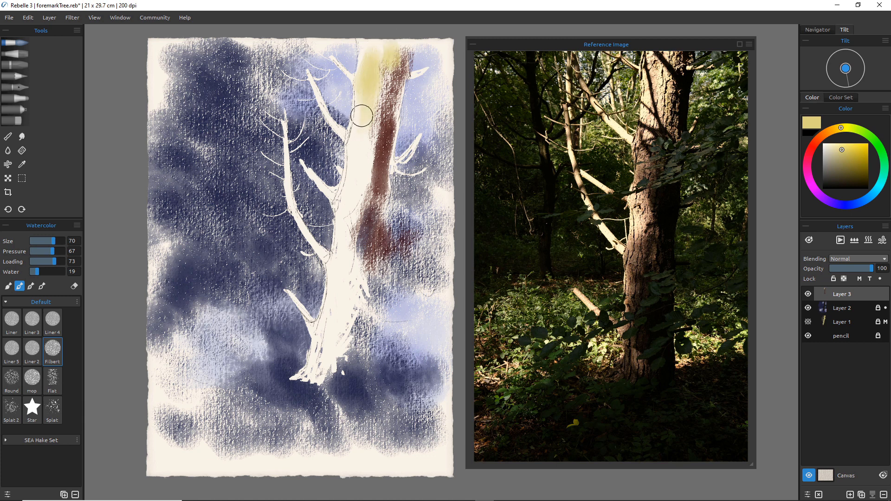
{"action": "mouse_move", "coordinate": [362, 116]}
{"action": "left_mouse_down"}
{"action": "mouse_move", "coordinate": [353, 145]}
{"action": "mouse_move", "coordinate": [370, 124]}
{"action": "mouse_move", "coordinate": [373, 153]}
{"action": "mouse_move", "coordinate": [384, 96]}
{"action": "mouse_move", "coordinate": [379, 155]}
{"action": "mouse_move", "coordinate": [357, 153]}
{"action": "mouse_move", "coordinate": [363, 137]}
{"action": "mouse_move", "coordinate": [357, 157]}
{"action": "mouse_move", "coordinate": [355, 146]}
{"action": "mouse_move", "coordinate": [351, 195]}
{"action": "mouse_move", "coordinate": [366, 162]}
{"action": "mouse_move", "coordinate": [364, 196]}
{"action": "mouse_move", "coordinate": [359, 188]}
{"action": "mouse_move", "coordinate": [345, 218]}
{"action": "mouse_move", "coordinate": [350, 186]}
{"action": "mouse_move", "coordinate": [341, 208]}
{"action": "mouse_move", "coordinate": [344, 196]}
{"action": "mouse_move", "coordinate": [339, 262]}
{"action": "mouse_move", "coordinate": [347, 216]}
{"action": "mouse_move", "coordinate": [344, 233]}
{"action": "mouse_move", "coordinate": [357, 213]}
{"action": "mouse_move", "coordinate": [353, 263]}
{"action": "mouse_move", "coordinate": [344, 277]}
{"action": "mouse_move", "coordinate": [337, 262]}
{"action": "mouse_move", "coordinate": [334, 277]}
{"action": "mouse_move", "coordinate": [347, 272]}
{"action": "mouse_move", "coordinate": [352, 292]}
{"action": "mouse_move", "coordinate": [340, 275]}
{"action": "mouse_move", "coordinate": [338, 316]}
{"action": "mouse_move", "coordinate": [346, 273]}
{"action": "mouse_move", "coordinate": [328, 319]}
{"action": "left_mouse_up"}
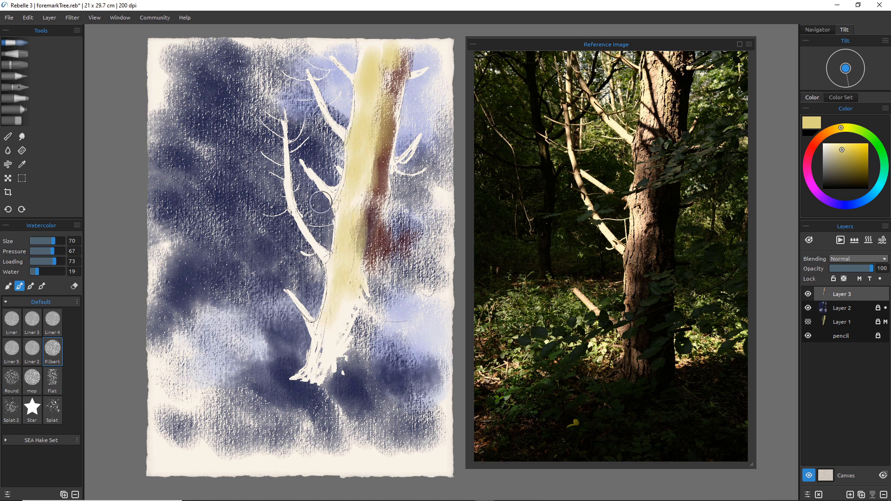
{"action": "key", "text": "bracketleft"}
{"action": "key", "text": "bracketleft"}
{"action": "key", "text": "bracketleft"}
{"action": "key", "text": "bracketleft"}
{"action": "key", "text": "bracketleft"}
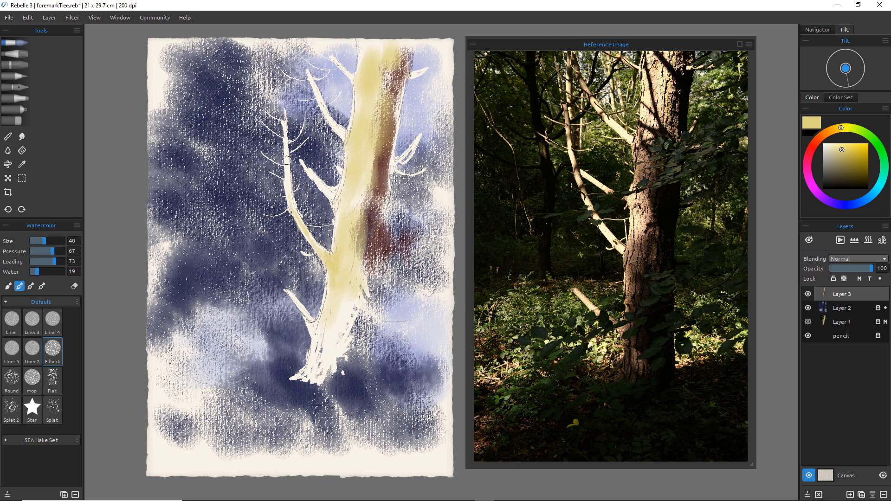
{"action": "left_click_drag", "start_coordinate": [287, 161], "coordinate": [292, 198]}
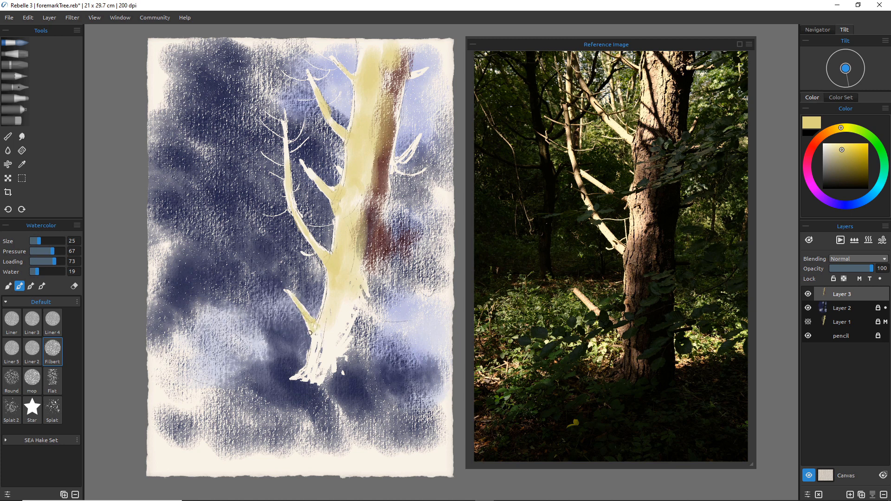
Set the brush size to 45 and paint pale yellow on the lower trunk beside the lowest branch
{"action": "key", "text": "bracketright"}
{"action": "key", "text": "bracketright"}
{"action": "key", "text": "bracketright"}
{"action": "key", "text": "bracketright"}
{"action": "key", "text": "bracketright"}
{"action": "key", "text": "bracketright"}
{"action": "key", "text": "bracketright"}
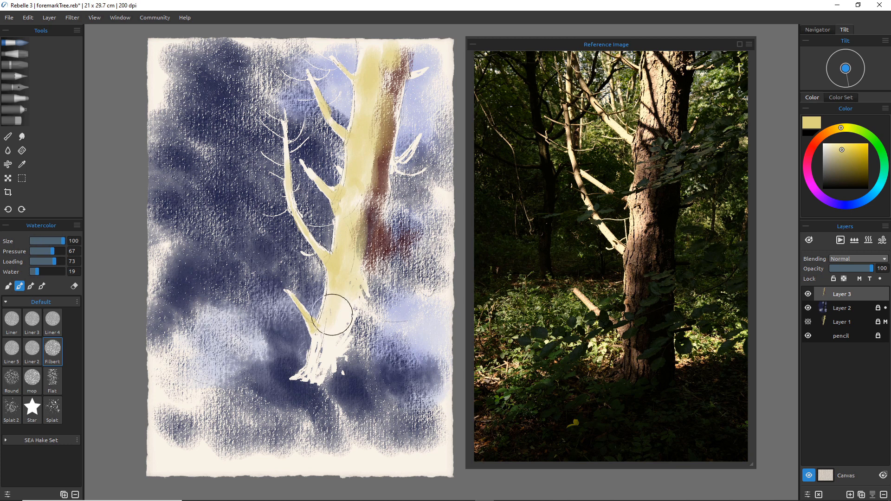
{"action": "key", "text": "bracketleft"}
{"action": "key", "text": "bracketleft"}
{"action": "key", "text": "bracketleft"}
{"action": "key", "text": "bracketleft"}
{"action": "key", "text": "bracketleft"}
{"action": "left_click_drag", "start_coordinate": [330, 316], "coordinate": [326, 321]}
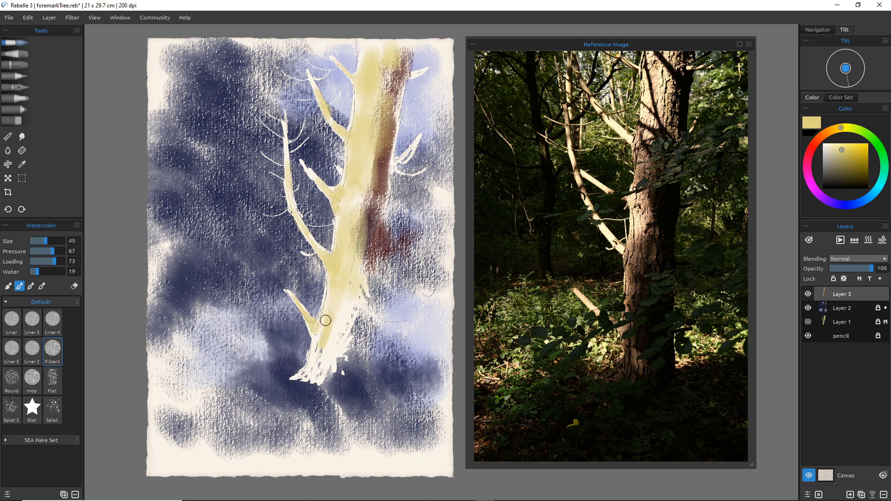
Enlarge the brush to 90 and paint pale yellow over the white areas of the lower trunk down to its base
{"action": "key", "text": "bracketright"}
{"action": "key", "text": "bracketright"}
{"action": "key", "text": "bracketright"}
{"action": "key", "text": "bracketright"}
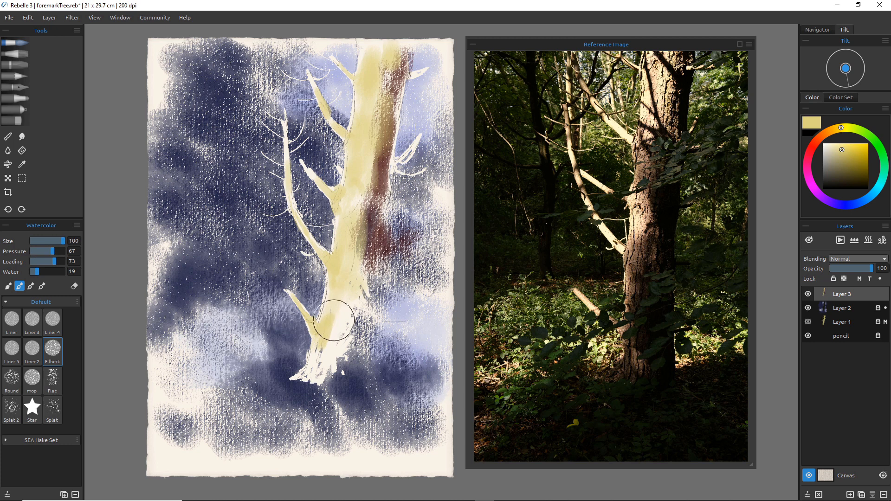
{"action": "mouse_move", "coordinate": [339, 313]}
{"action": "left_mouse_down"}
{"action": "mouse_move", "coordinate": [309, 370]}
{"action": "mouse_move", "coordinate": [351, 352]}
{"action": "left_mouse_up"}
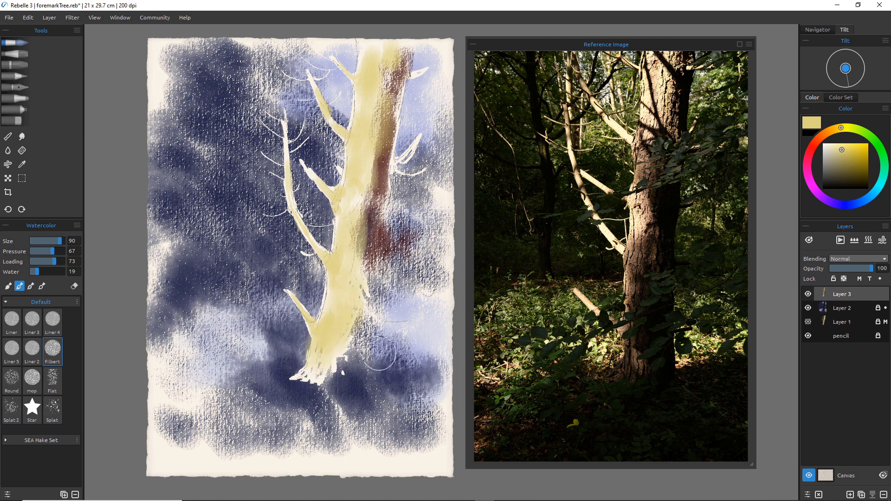
Choose an orange paint colour and switch to the Round watercolor brush
{"action": "left_click", "coordinate": [821, 139]}
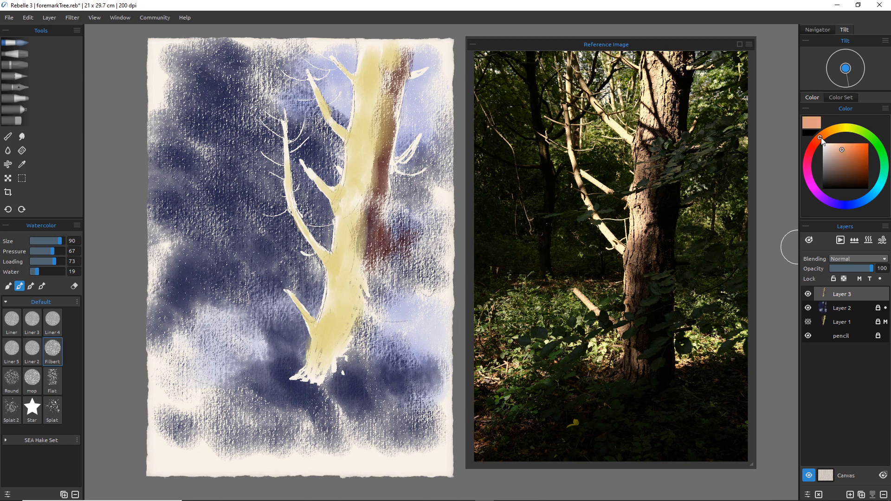
{"action": "left_click_drag", "start_coordinate": [844, 149], "coordinate": [854, 151]}
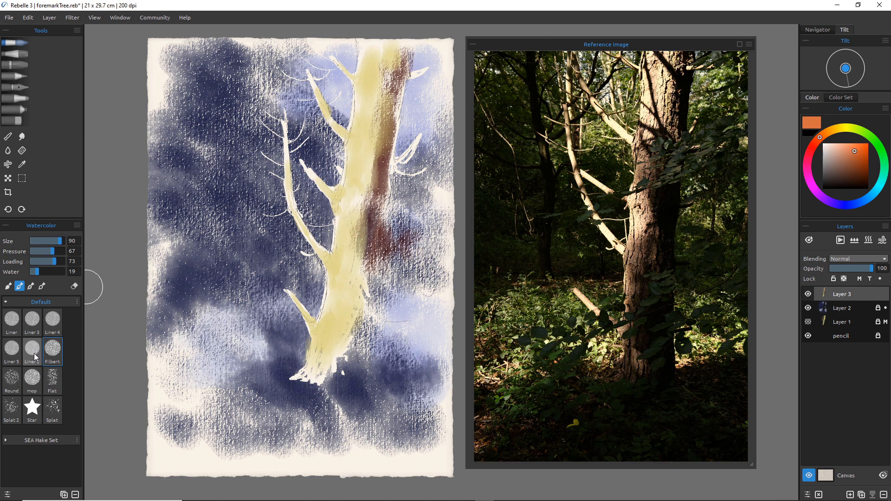
{"action": "left_click", "coordinate": [13, 377]}
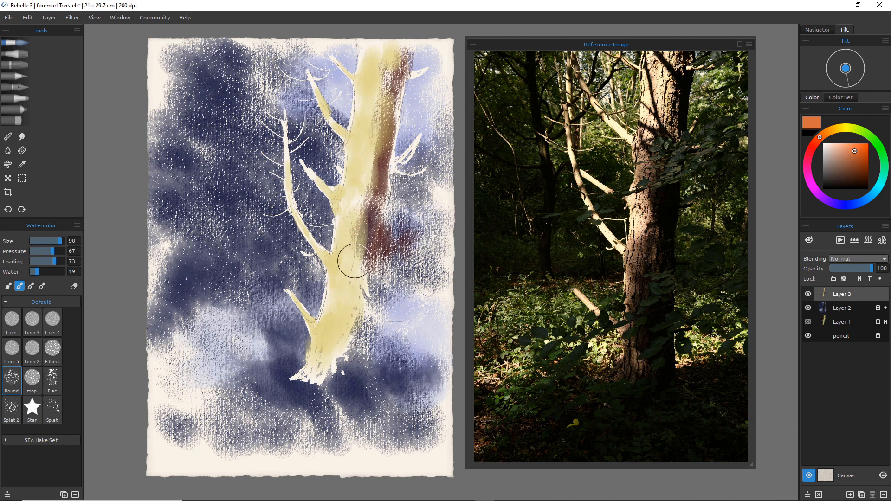
Try orange strokes on the shaded side of the lower trunk and undo them
{"action": "mouse_move", "coordinate": [359, 254]}
{"action": "left_mouse_down"}
{"action": "mouse_move", "coordinate": [349, 316]}
{"action": "mouse_move", "coordinate": [360, 287]}
{"action": "mouse_move", "coordinate": [370, 293]}
{"action": "mouse_move", "coordinate": [342, 315]}
{"action": "left_mouse_up"}
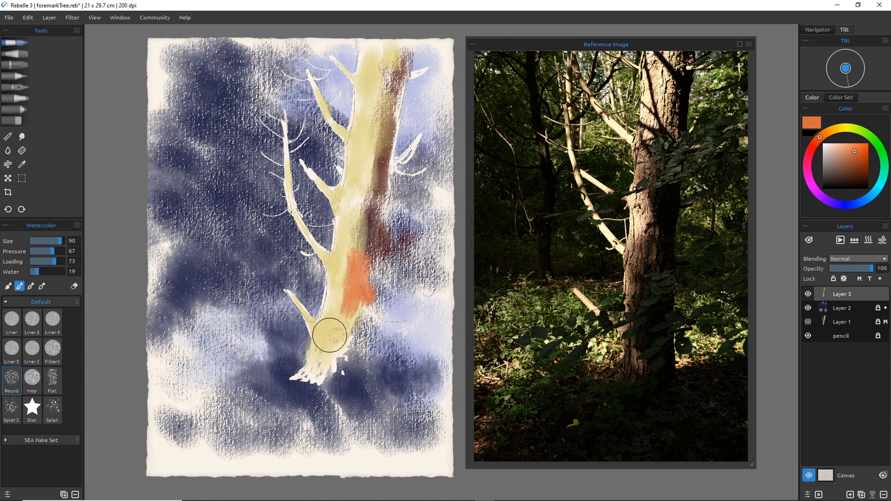
{"action": "key", "text": "ctrl+z"}
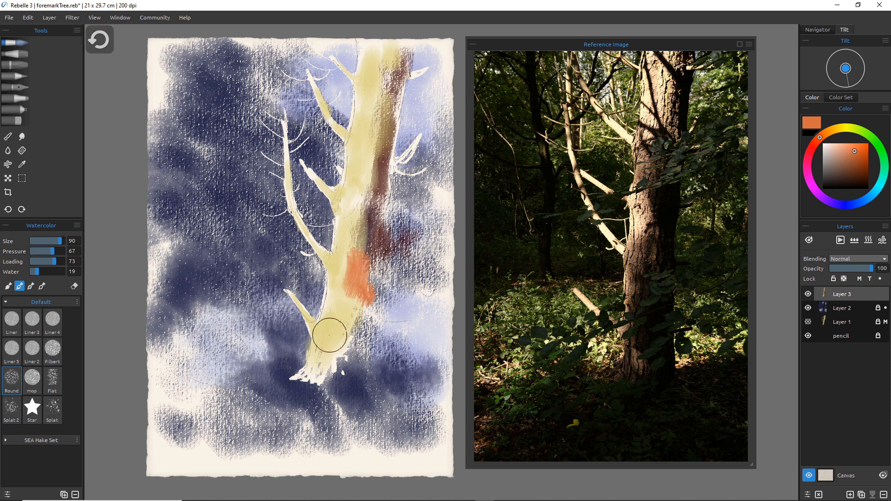
{"action": "key", "text": "ctrl+z"}
{"action": "key", "text": "ctrl+z"}
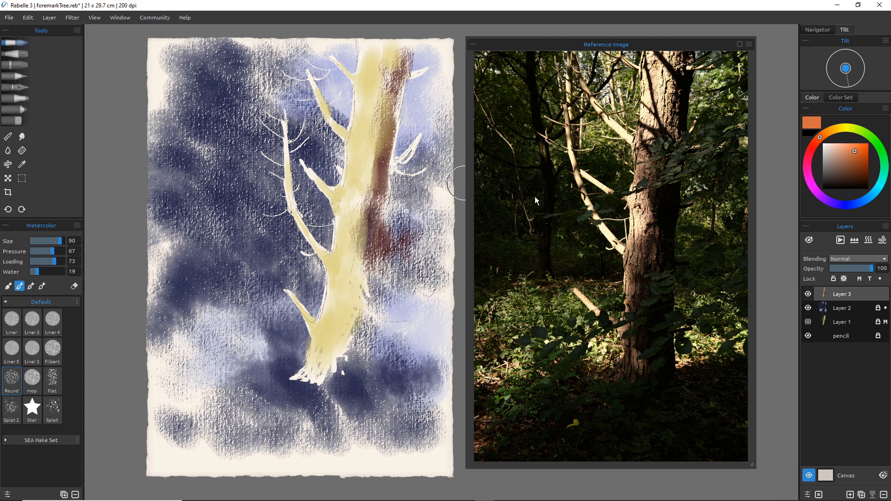
Darken the colour to a deep reddish brown and paint the trunk's shaded side from the base up to the upper trunk
{"action": "left_click_drag", "start_coordinate": [854, 153], "coordinate": [859, 168]}
{"action": "mouse_move", "coordinate": [358, 251]}
{"action": "left_mouse_down"}
{"action": "mouse_move", "coordinate": [345, 297]}
{"action": "mouse_move", "coordinate": [346, 284]}
{"action": "mouse_move", "coordinate": [367, 274]}
{"action": "mouse_move", "coordinate": [360, 301]}
{"action": "mouse_move", "coordinate": [347, 322]}
{"action": "mouse_move", "coordinate": [353, 282]}
{"action": "mouse_move", "coordinate": [343, 319]}
{"action": "mouse_move", "coordinate": [371, 308]}
{"action": "mouse_move", "coordinate": [366, 319]}
{"action": "mouse_move", "coordinate": [362, 310]}
{"action": "mouse_move", "coordinate": [374, 325]}
{"action": "mouse_move", "coordinate": [348, 329]}
{"action": "mouse_move", "coordinate": [350, 311]}
{"action": "mouse_move", "coordinate": [334, 357]}
{"action": "left_mouse_up"}
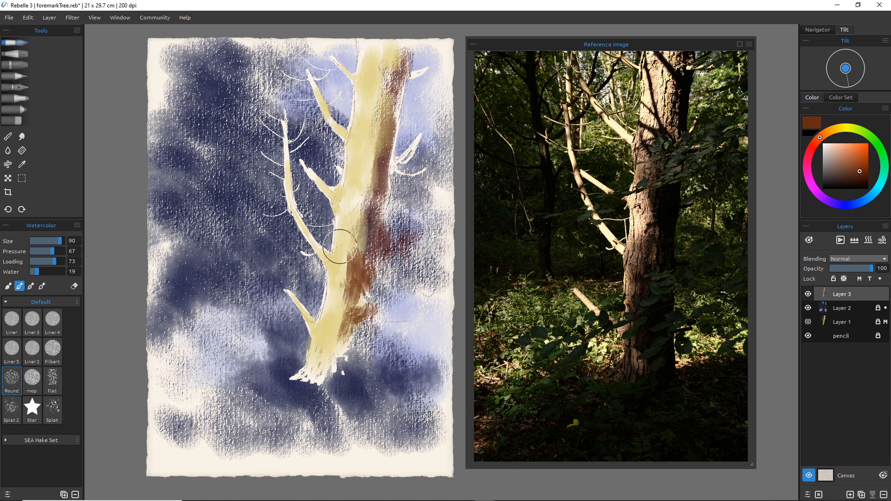
{"action": "mouse_move", "coordinate": [341, 239]}
{"action": "left_mouse_down"}
{"action": "mouse_move", "coordinate": [353, 235]}
{"action": "mouse_move", "coordinate": [322, 339]}
{"action": "mouse_move", "coordinate": [333, 344]}
{"action": "left_mouse_up"}
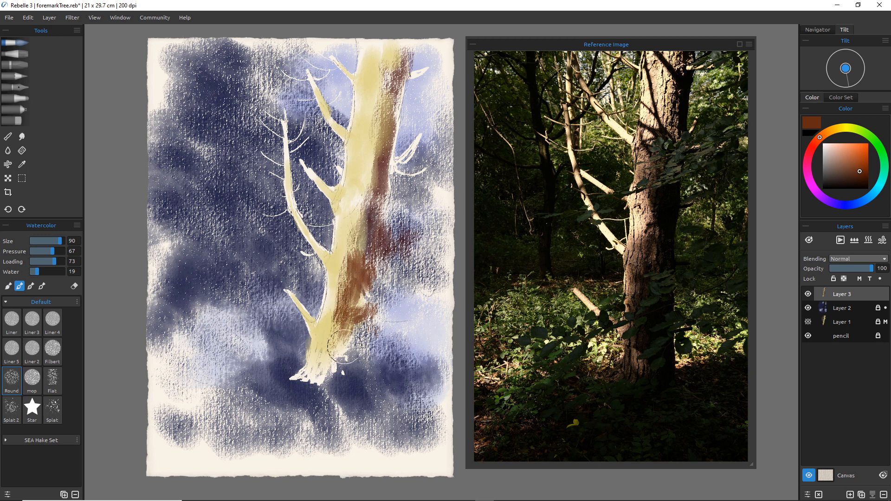
{"action": "mouse_move", "coordinate": [366, 180]}
{"action": "left_mouse_down"}
{"action": "mouse_move", "coordinate": [354, 238]}
{"action": "mouse_move", "coordinate": [354, 200]}
{"action": "left_mouse_up"}
{"action": "mouse_move", "coordinate": [369, 134]}
{"action": "left_mouse_down"}
{"action": "mouse_move", "coordinate": [371, 162]}
{"action": "mouse_move", "coordinate": [381, 150]}
{"action": "mouse_move", "coordinate": [378, 196]}
{"action": "mouse_move", "coordinate": [373, 119]}
{"action": "mouse_move", "coordinate": [382, 99]}
{"action": "mouse_move", "coordinate": [380, 144]}
{"action": "mouse_move", "coordinate": [386, 63]}
{"action": "mouse_move", "coordinate": [380, 146]}
{"action": "left_mouse_up"}
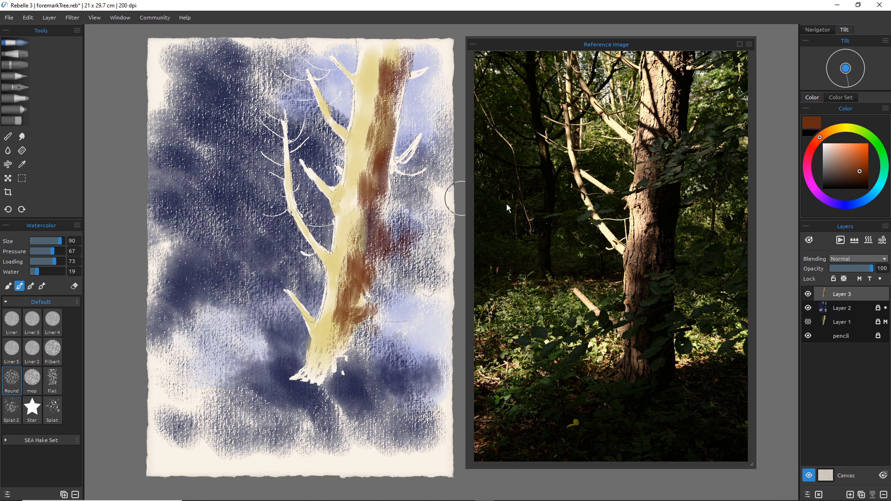
Choose a muted pinkish brown and paint it over the yellow on the middle and lower trunk
{"action": "left_click", "coordinate": [835, 155]}
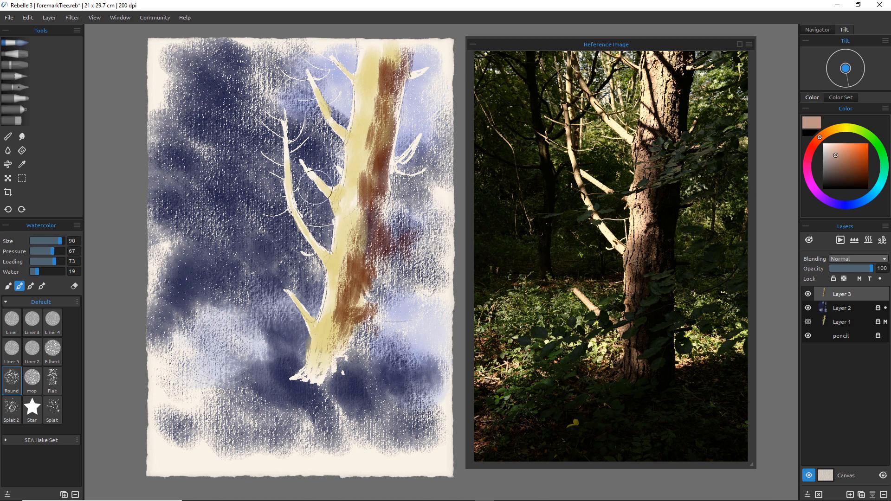
{"action": "mouse_move", "coordinate": [355, 154]}
{"action": "left_mouse_down"}
{"action": "mouse_move", "coordinate": [355, 145]}
{"action": "mouse_move", "coordinate": [348, 209]}
{"action": "mouse_move", "coordinate": [354, 165]}
{"action": "mouse_move", "coordinate": [352, 181]}
{"action": "mouse_move", "coordinate": [373, 173]}
{"action": "left_mouse_up"}
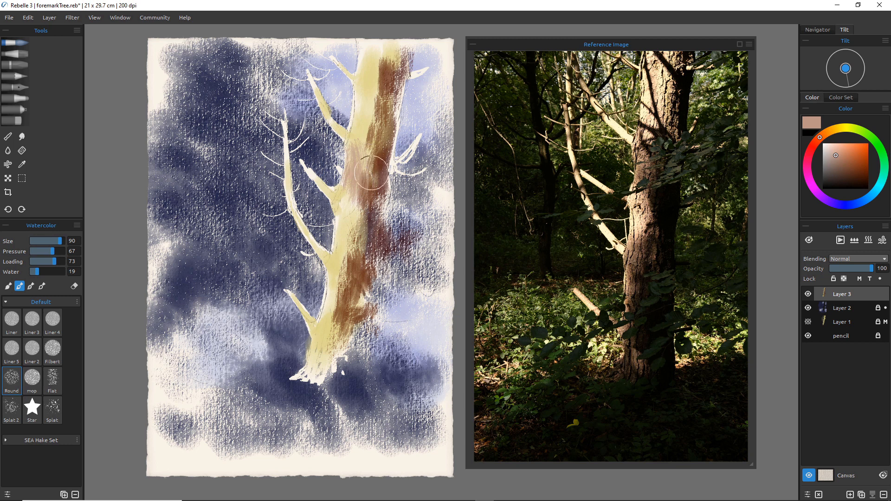
{"action": "mouse_move", "coordinate": [333, 296]}
{"action": "left_mouse_down"}
{"action": "mouse_move", "coordinate": [340, 239]}
{"action": "mouse_move", "coordinate": [320, 355]}
{"action": "mouse_move", "coordinate": [318, 334]}
{"action": "left_mouse_up"}
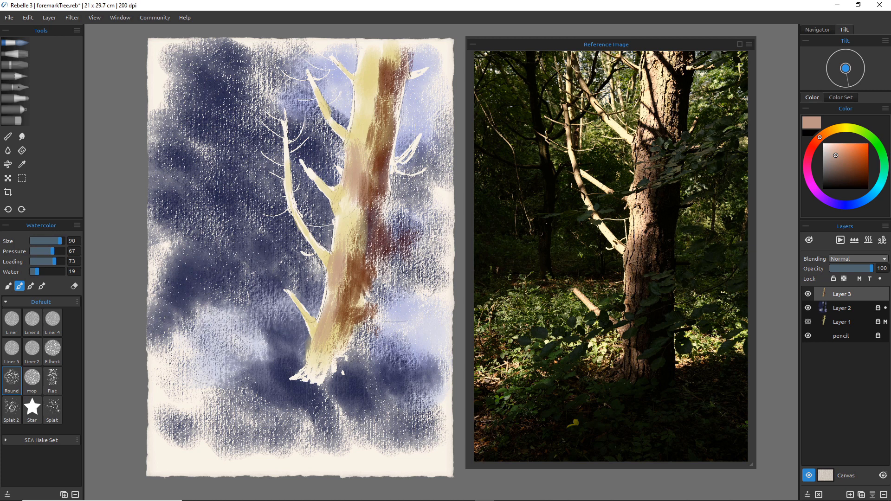
Switch to the mop brush at size 45 and choose a dark blue paint colour
{"action": "left_click", "coordinate": [41, 381]}
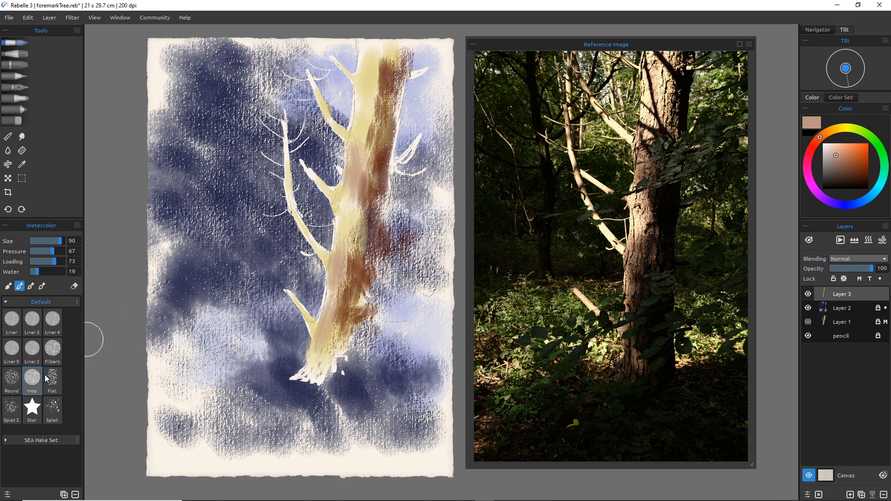
{"action": "key", "text": "bracketleft"}
{"action": "key", "text": "bracketleft"}
{"action": "key", "text": "bracketleft"}
{"action": "key", "text": "bracketleft"}
{"action": "key", "text": "bracketleft"}
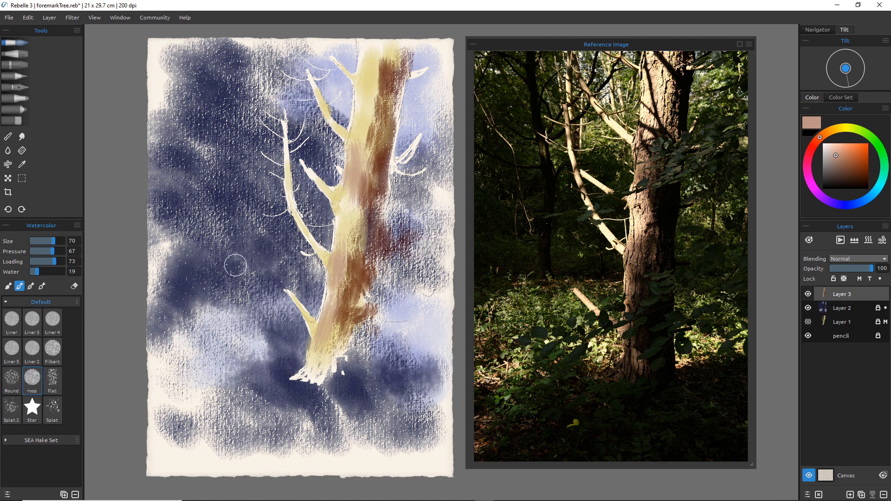
{"action": "left_click", "coordinate": [849, 201]}
{"action": "left_click_drag", "start_coordinate": [843, 155], "coordinate": [852, 173]}
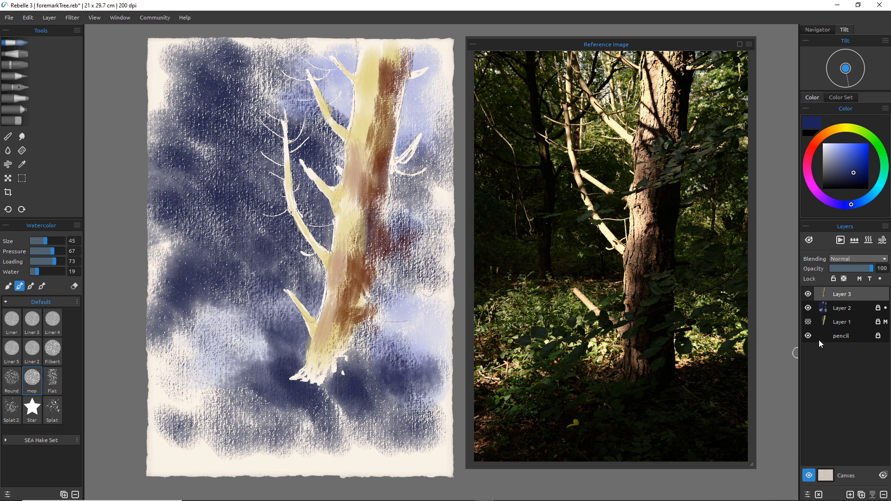
Move the pencil layer to the top of the stack, hide Layer 2 and add a new layer above Layer 3
{"action": "left_click_drag", "start_coordinate": [842, 338], "coordinate": [840, 288]}
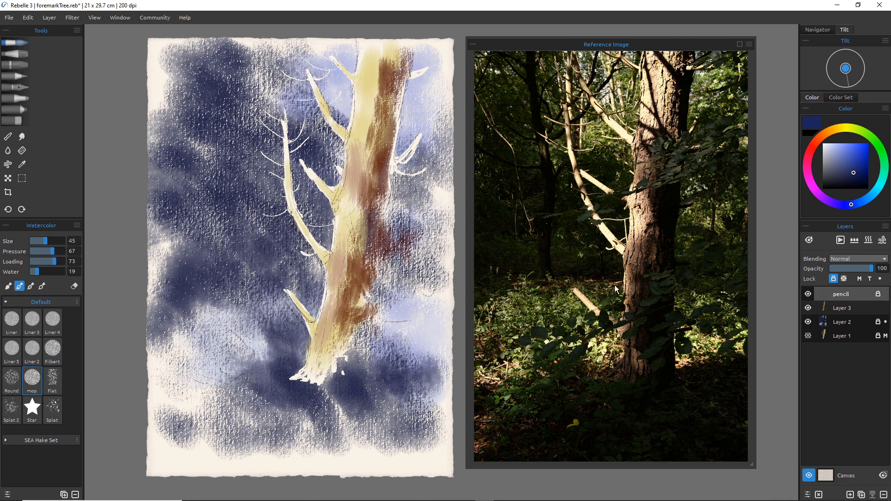
{"action": "left_click", "coordinate": [808, 322]}
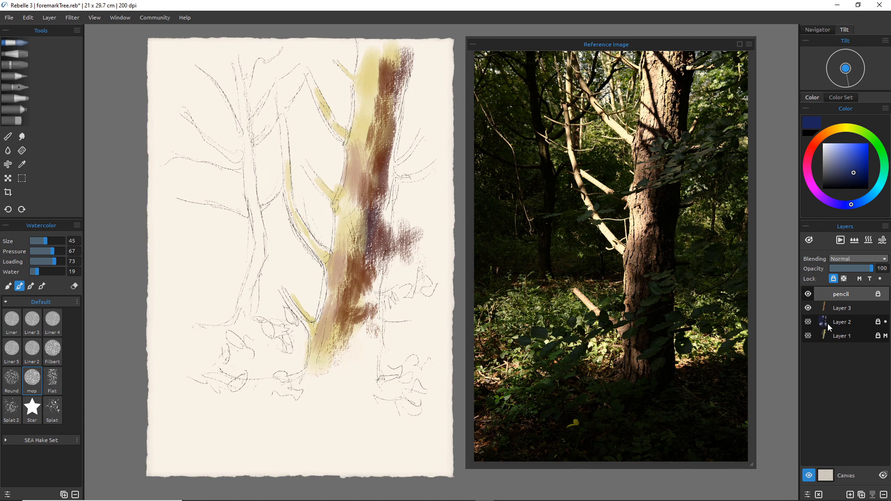
{"action": "left_click", "coordinate": [843, 308]}
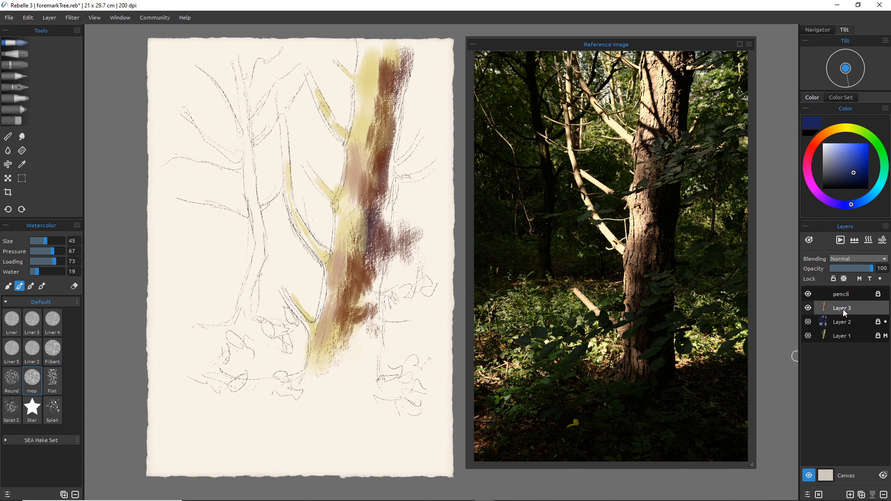
{"action": "left_click", "coordinate": [850, 495]}
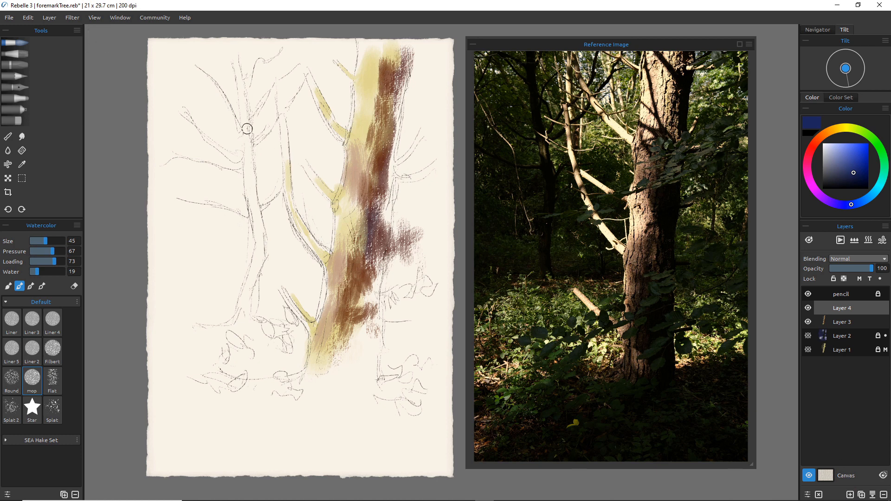
Paint the background tree's trunk in dark blue on the new layer and compare it against the navy background
{"action": "mouse_move", "coordinate": [247, 129]}
{"action": "left_mouse_down"}
{"action": "mouse_move", "coordinate": [251, 204]}
{"action": "mouse_move", "coordinate": [267, 255]}
{"action": "mouse_move", "coordinate": [247, 261]}
{"action": "mouse_move", "coordinate": [254, 276]}
{"action": "mouse_move", "coordinate": [261, 260]}
{"action": "mouse_move", "coordinate": [251, 270]}
{"action": "mouse_move", "coordinate": [246, 316]}
{"action": "mouse_move", "coordinate": [253, 330]}
{"action": "mouse_move", "coordinate": [273, 313]}
{"action": "mouse_move", "coordinate": [273, 320]}
{"action": "left_mouse_up"}
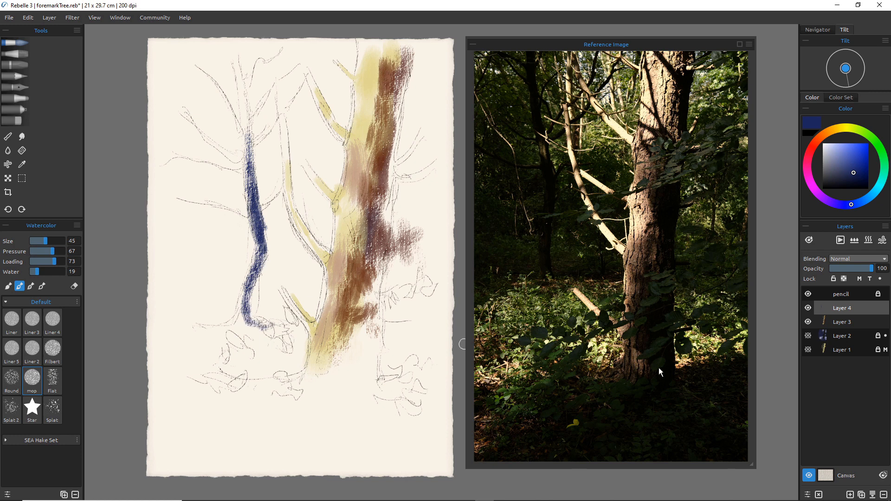
{"action": "left_click", "coordinate": [808, 336]}
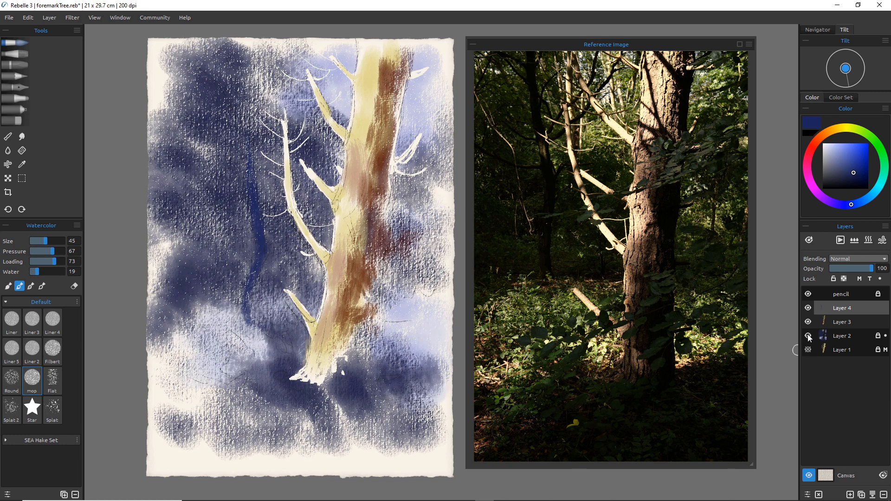
{"action": "left_click", "coordinate": [808, 336]}
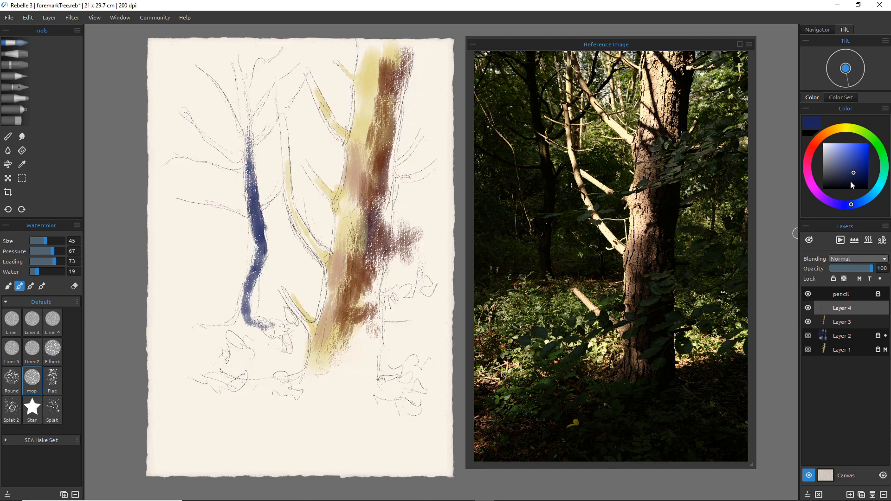
Choose a darker navy, repaint the background tree's trunk up to its top and compare it against the background layer
{"action": "mouse_move", "coordinate": [850, 181]}
{"action": "left_mouse_down"}
{"action": "mouse_move", "coordinate": [862, 183]}
{"action": "mouse_move", "coordinate": [844, 205]}
{"action": "left_mouse_up"}
{"action": "mouse_move", "coordinate": [256, 193]}
{"action": "left_mouse_down"}
{"action": "mouse_move", "coordinate": [253, 264]}
{"action": "mouse_move", "coordinate": [261, 247]}
{"action": "mouse_move", "coordinate": [246, 319]}
{"action": "mouse_move", "coordinate": [271, 327]}
{"action": "left_mouse_up"}
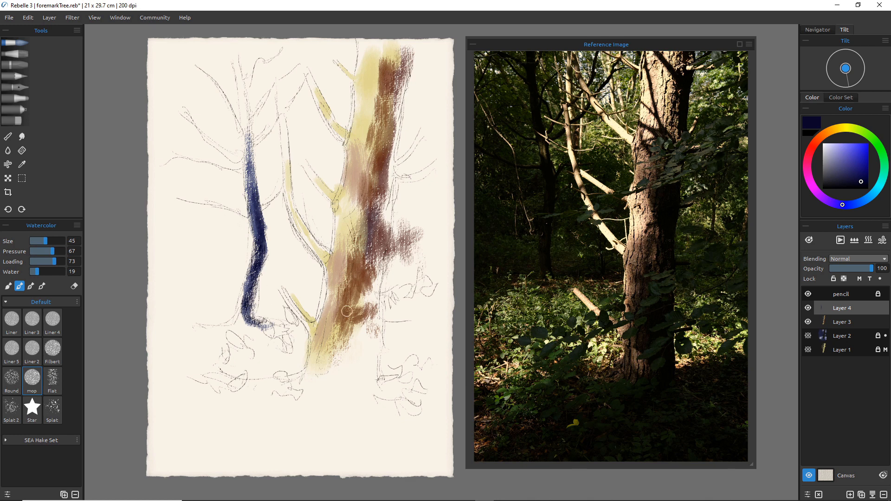
{"action": "left_click", "coordinate": [809, 336]}
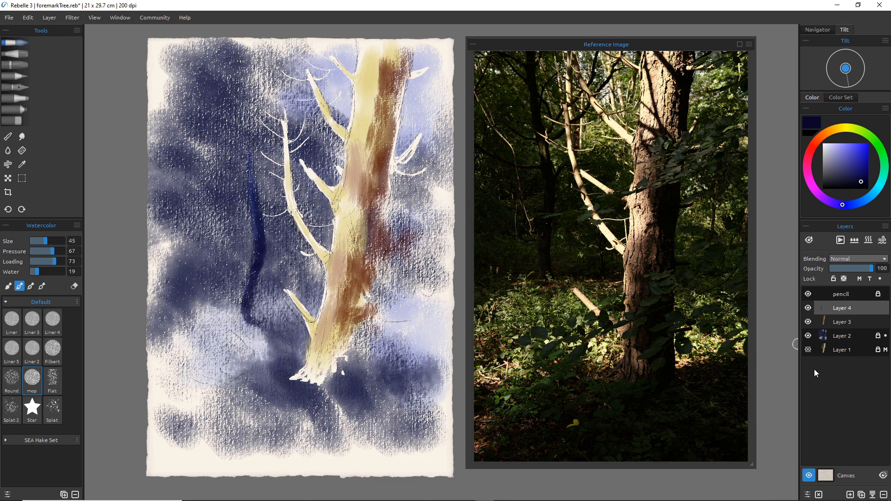
{"action": "left_click", "coordinate": [808, 336]}
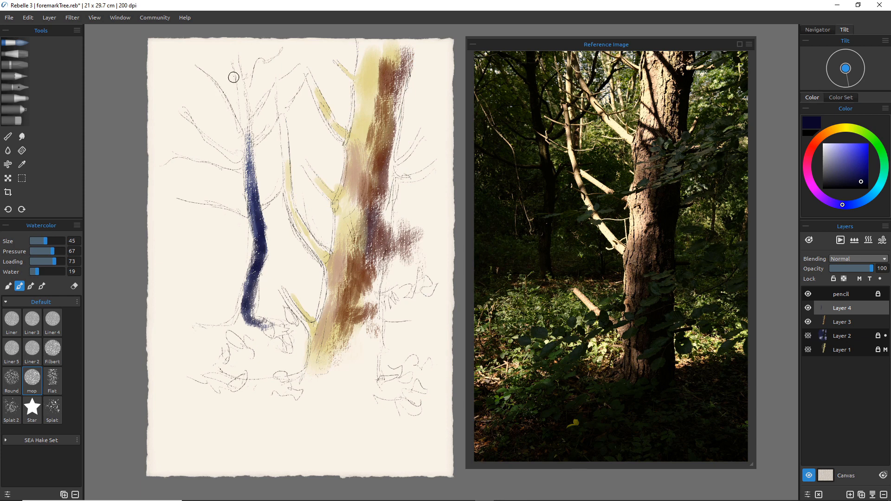
{"action": "left_click_drag", "start_coordinate": [234, 63], "coordinate": [255, 209]}
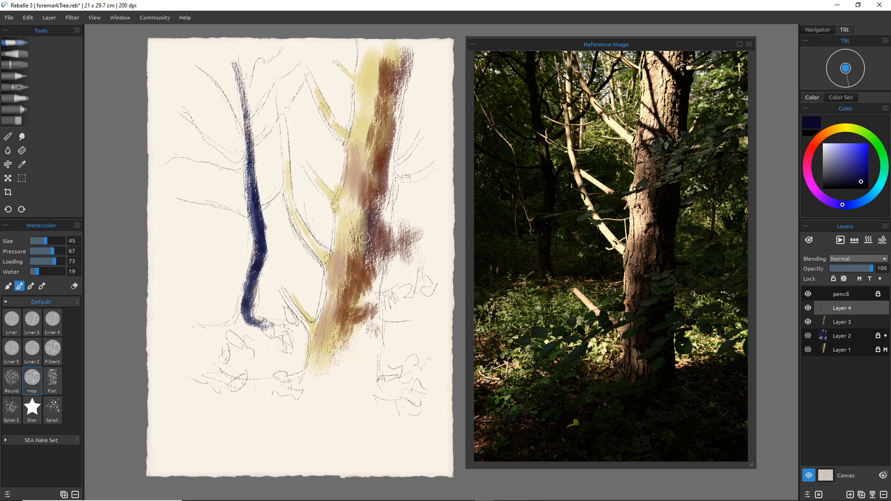
Erase all the navy strokes from the background tree's trunk with the Round Hard eraser
{"action": "left_click", "coordinate": [19, 120]}
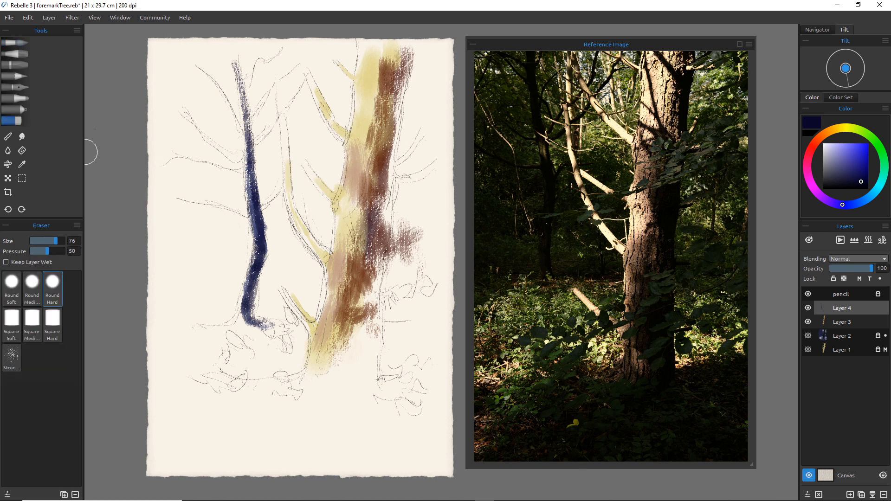
{"action": "mouse_move", "coordinate": [229, 175]}
{"action": "left_mouse_down"}
{"action": "mouse_move", "coordinate": [266, 238]}
{"action": "mouse_move", "coordinate": [258, 285]}
{"action": "mouse_move", "coordinate": [235, 293]}
{"action": "mouse_move", "coordinate": [253, 312]}
{"action": "left_mouse_up"}
{"action": "mouse_move", "coordinate": [262, 169]}
{"action": "left_mouse_down"}
{"action": "mouse_move", "coordinate": [250, 196]}
{"action": "mouse_move", "coordinate": [261, 214]}
{"action": "mouse_move", "coordinate": [251, 145]}
{"action": "mouse_move", "coordinate": [263, 89]}
{"action": "mouse_move", "coordinate": [242, 64]}
{"action": "mouse_move", "coordinate": [249, 165]}
{"action": "mouse_move", "coordinate": [237, 92]}
{"action": "left_mouse_up"}
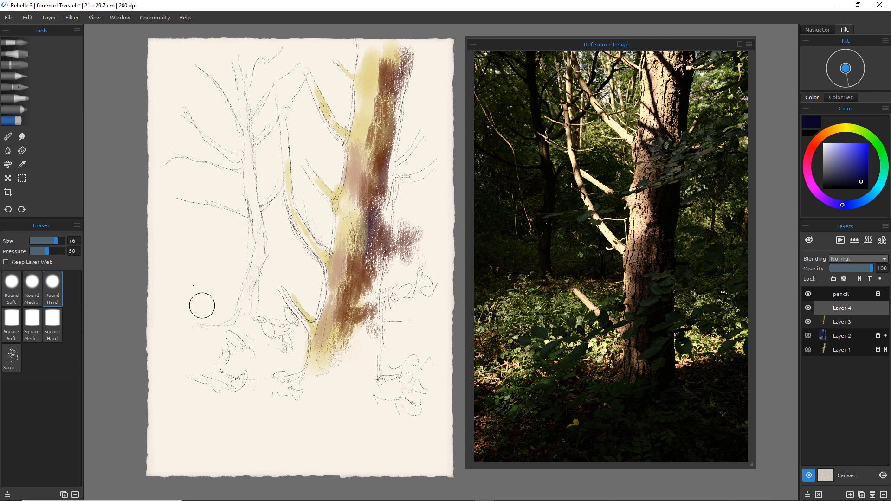
Return to the watercolor mop brush and repaint the background tree's trunk in dark navy, following the pencil outline from base to top
{"action": "left_click", "coordinate": [8, 43]}
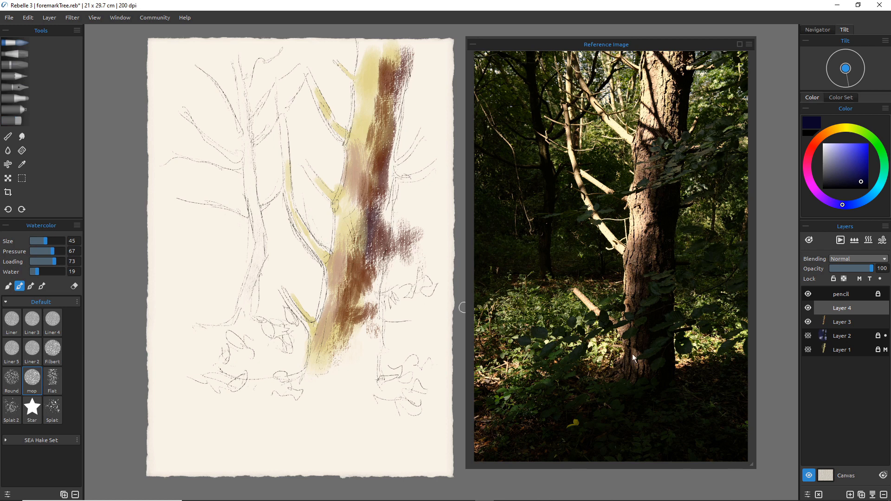
{"action": "mouse_move", "coordinate": [259, 264]}
{"action": "left_mouse_down"}
{"action": "mouse_move", "coordinate": [255, 221]}
{"action": "mouse_move", "coordinate": [266, 245]}
{"action": "mouse_move", "coordinate": [257, 239]}
{"action": "mouse_move", "coordinate": [253, 322]}
{"action": "mouse_move", "coordinate": [243, 301]}
{"action": "mouse_move", "coordinate": [239, 321]}
{"action": "mouse_move", "coordinate": [248, 293]}
{"action": "left_mouse_up"}
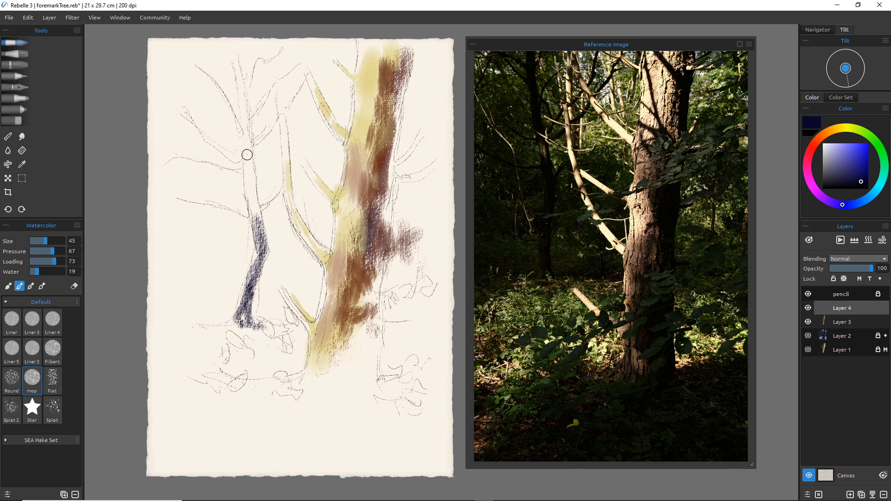
{"action": "left_click_drag", "start_coordinate": [246, 153], "coordinate": [256, 223]}
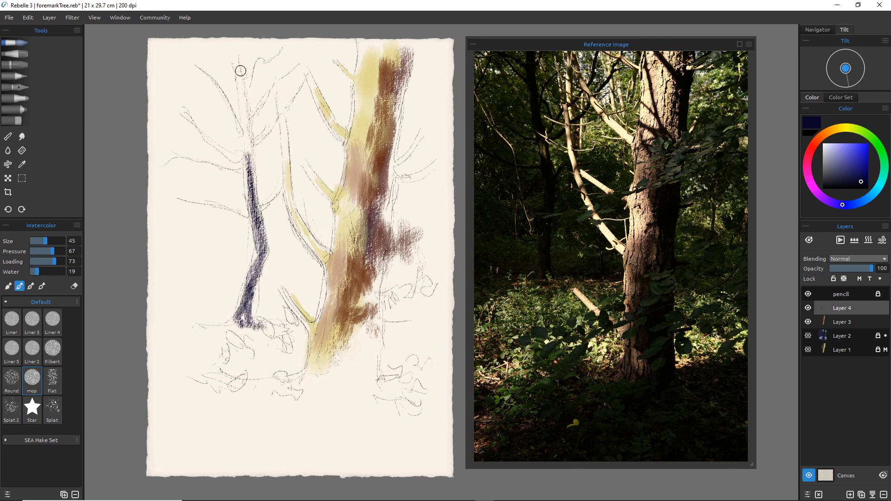
{"action": "left_click_drag", "start_coordinate": [238, 70], "coordinate": [251, 239]}
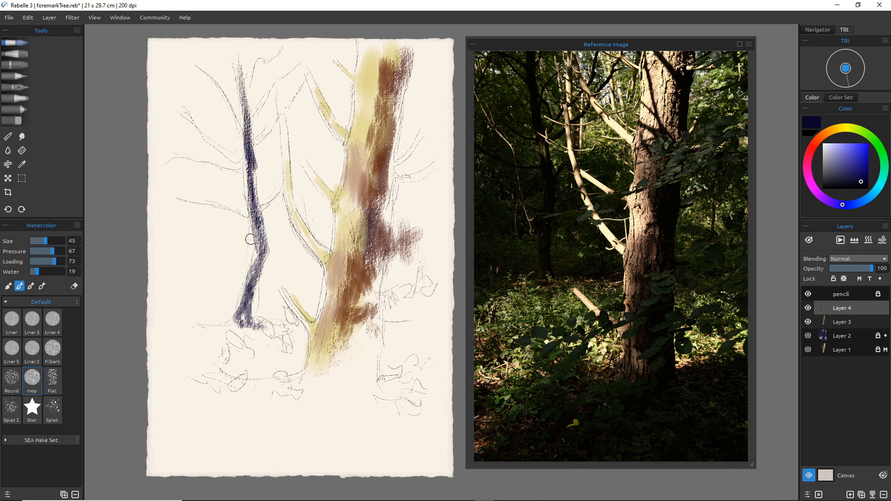
Paint the background tree's branches in dark navy at brush size 25 and strengthen its trunk base with Layer 2 shown
{"action": "key", "text": "bracketleft"}
{"action": "key", "text": "bracketleft"}
{"action": "key", "text": "bracketleft"}
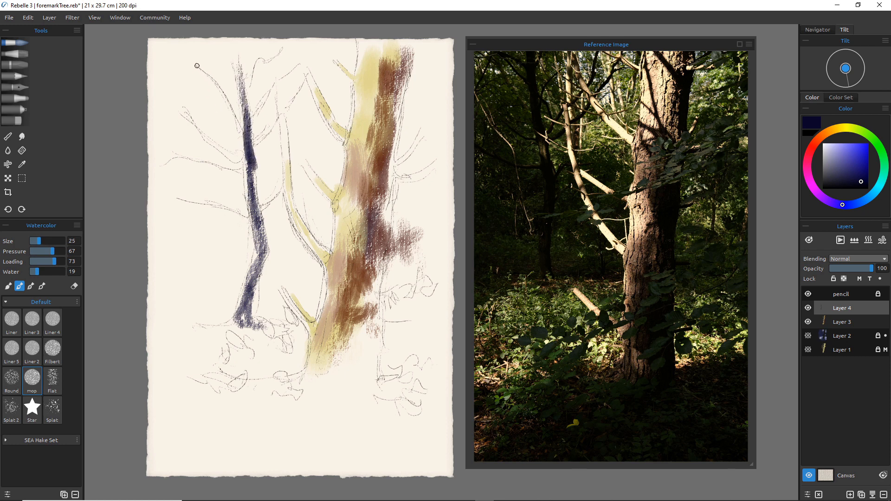
{"action": "left_click_drag", "start_coordinate": [197, 65], "coordinate": [240, 122]}
{"action": "mouse_move", "coordinate": [261, 61]}
{"action": "left_mouse_down"}
{"action": "mouse_move", "coordinate": [244, 86]}
{"action": "mouse_move", "coordinate": [249, 119]}
{"action": "mouse_move", "coordinate": [281, 109]}
{"action": "mouse_move", "coordinate": [251, 143]}
{"action": "left_mouse_up"}
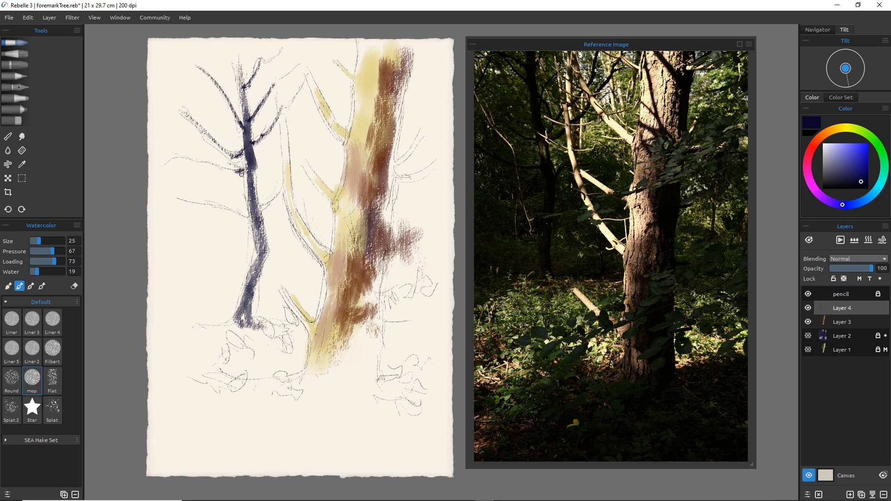
{"action": "left_click_drag", "start_coordinate": [204, 160], "coordinate": [159, 155]}
{"action": "left_click_drag", "start_coordinate": [255, 222], "coordinate": [176, 195]}
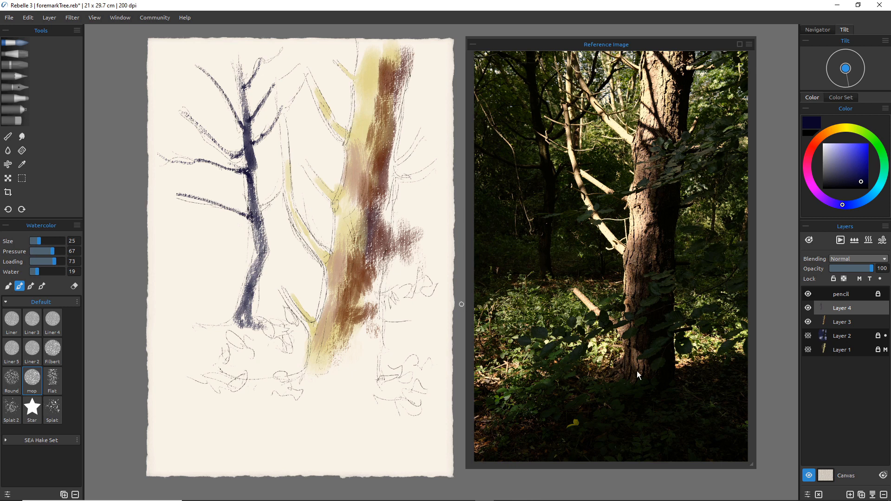
{"action": "left_click", "coordinate": [808, 335]}
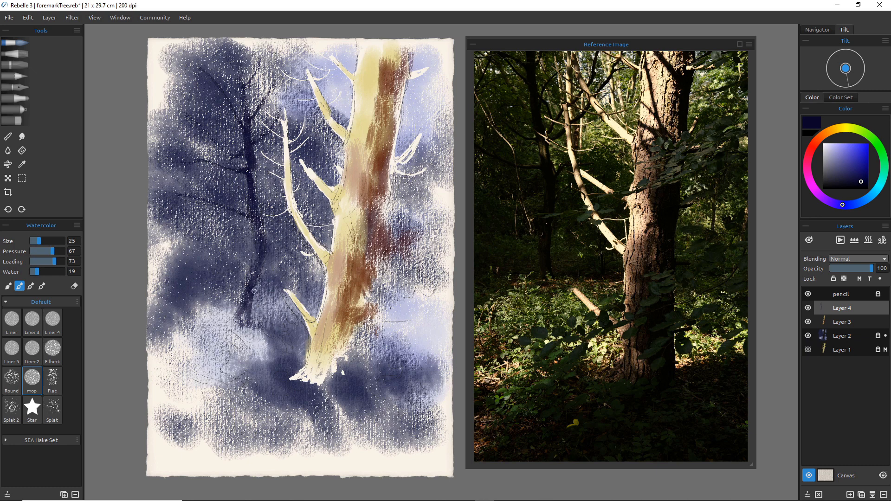
{"action": "mouse_move", "coordinate": [257, 278]}
{"action": "left_mouse_down"}
{"action": "mouse_move", "coordinate": [255, 330]}
{"action": "mouse_move", "coordinate": [237, 324]}
{"action": "left_mouse_up"}
Set the brush size to 100, try a navy shadow over the main tree's lowest branch and undo it
{"action": "key", "text": "bracketright"}
{"action": "key", "text": "bracketright"}
{"action": "key", "text": "bracketright"}
{"action": "key", "text": "bracketright"}
{"action": "key", "text": "bracketright"}
{"action": "key", "text": "bracketright"}
{"action": "key", "text": "bracketright"}
{"action": "key", "text": "bracketright"}
{"action": "key", "text": "bracketright"}
{"action": "key", "text": "bracketright"}
{"action": "key", "text": "bracketright"}
{"action": "key", "text": "bracketright"}
{"action": "key", "text": "bracketright"}
{"action": "key", "text": "bracketright"}
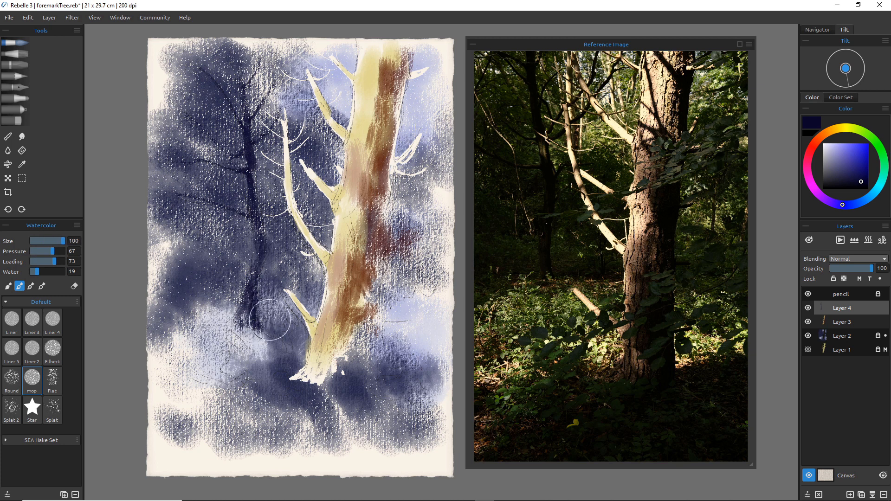
{"action": "mouse_move", "coordinate": [293, 302]}
{"action": "left_mouse_down"}
{"action": "mouse_move", "coordinate": [306, 274]}
{"action": "mouse_move", "coordinate": [297, 290]}
{"action": "left_mouse_up"}
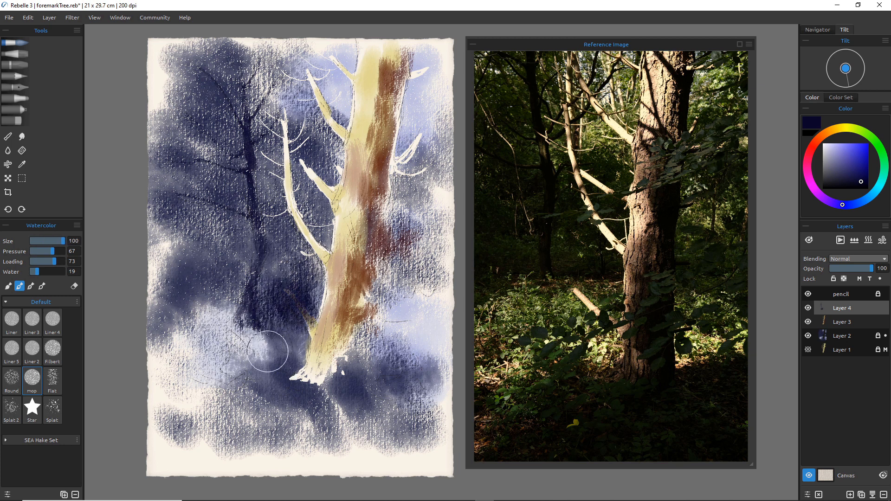
{"action": "key", "text": "ctrl+z"}
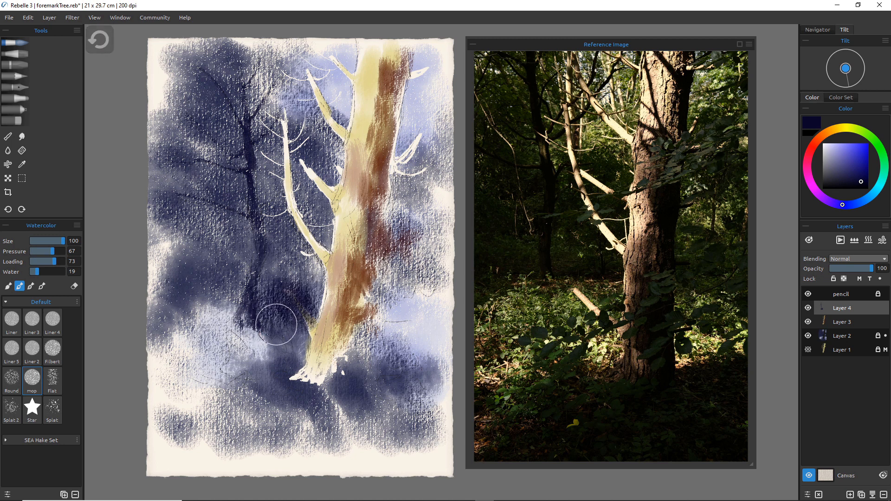
{"action": "key", "text": "ctrl+z"}
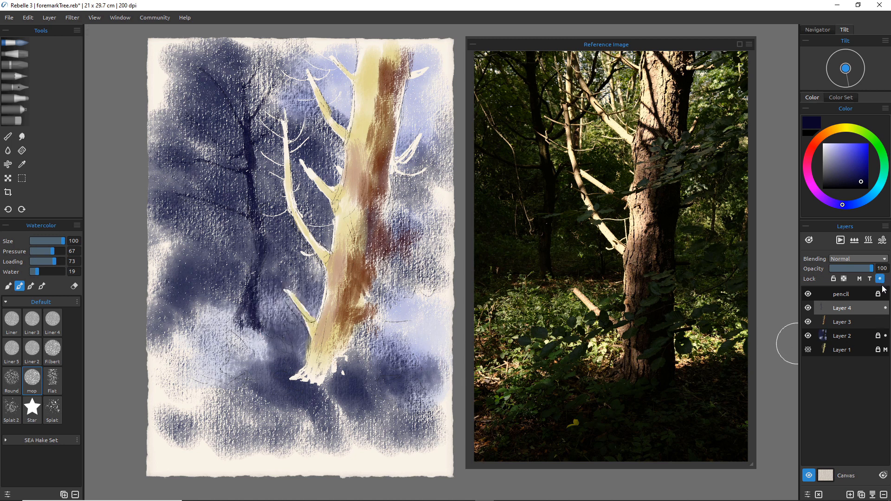
Make Layer 4 follow the mask and wash dark navy shadows around the lowest branch and the background tree's trunk
{"action": "mouse_move", "coordinate": [364, 281]}
{"action": "left_mouse_down"}
{"action": "mouse_move", "coordinate": [255, 297]}
{"action": "mouse_move", "coordinate": [282, 291]}
{"action": "mouse_move", "coordinate": [278, 310]}
{"action": "mouse_move", "coordinate": [282, 286]}
{"action": "mouse_move", "coordinate": [311, 296]}
{"action": "mouse_move", "coordinate": [320, 257]}
{"action": "mouse_move", "coordinate": [306, 244]}
{"action": "mouse_move", "coordinate": [274, 283]}
{"action": "mouse_move", "coordinate": [276, 312]}
{"action": "mouse_move", "coordinate": [257, 317]}
{"action": "mouse_move", "coordinate": [244, 298]}
{"action": "mouse_move", "coordinate": [223, 303]}
{"action": "mouse_move", "coordinate": [249, 325]}
{"action": "left_mouse_up"}
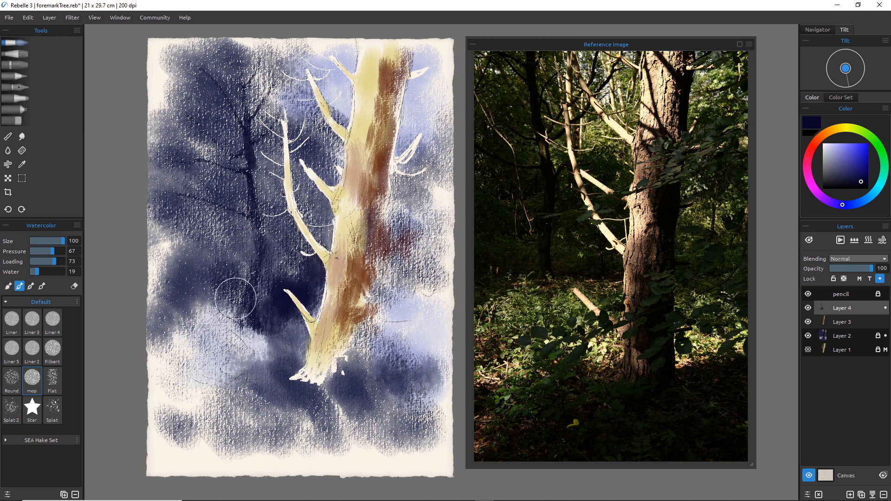
{"action": "mouse_move", "coordinate": [235, 299]}
{"action": "left_mouse_down"}
{"action": "mouse_move", "coordinate": [200, 300]}
{"action": "mouse_move", "coordinate": [197, 320]}
{"action": "mouse_move", "coordinate": [178, 340]}
{"action": "mouse_move", "coordinate": [145, 331]}
{"action": "mouse_move", "coordinate": [173, 283]}
{"action": "mouse_move", "coordinate": [176, 241]}
{"action": "mouse_move", "coordinate": [190, 240]}
{"action": "mouse_move", "coordinate": [194, 221]}
{"action": "mouse_move", "coordinate": [213, 232]}
{"action": "mouse_move", "coordinate": [198, 226]}
{"action": "mouse_move", "coordinate": [192, 267]}
{"action": "mouse_move", "coordinate": [161, 318]}
{"action": "mouse_move", "coordinate": [183, 334]}
{"action": "mouse_move", "coordinate": [214, 309]}
{"action": "mouse_move", "coordinate": [208, 333]}
{"action": "mouse_move", "coordinate": [185, 336]}
{"action": "mouse_move", "coordinate": [170, 326]}
{"action": "mouse_move", "coordinate": [274, 331]}
{"action": "mouse_move", "coordinate": [294, 326]}
{"action": "mouse_move", "coordinate": [294, 305]}
{"action": "mouse_move", "coordinate": [240, 358]}
{"action": "mouse_move", "coordinate": [233, 328]}
{"action": "mouse_move", "coordinate": [257, 344]}
{"action": "mouse_move", "coordinate": [212, 362]}
{"action": "left_mouse_up"}
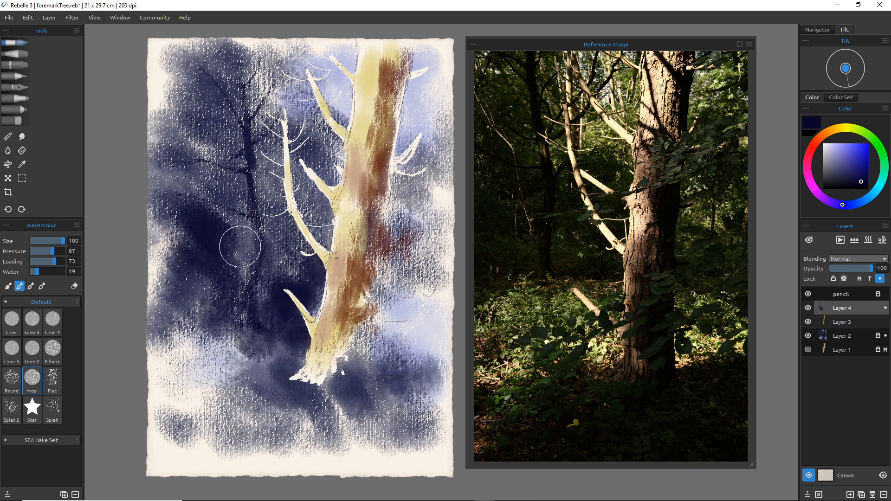
{"action": "mouse_move", "coordinate": [238, 245]}
{"action": "left_mouse_down"}
{"action": "mouse_move", "coordinate": [248, 265]}
{"action": "mouse_move", "coordinate": [278, 273]}
{"action": "left_mouse_up"}
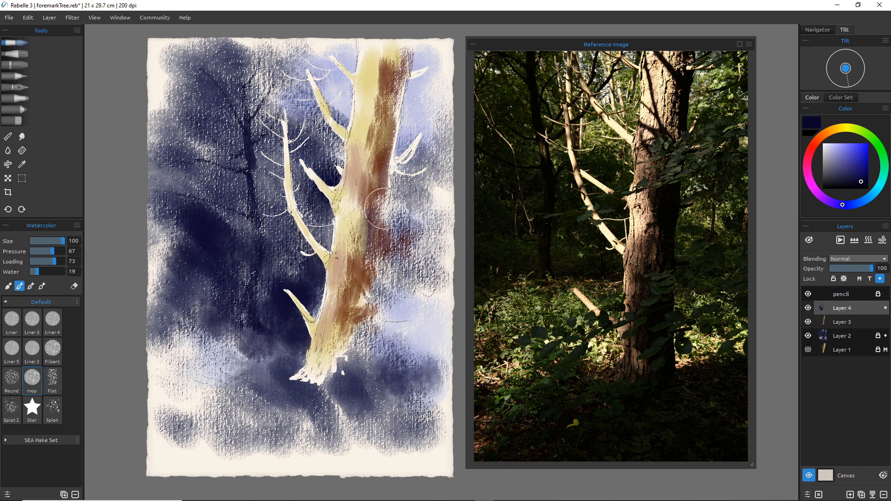
Wash dark navy along the shaded side of the main tree, covering its lower trunk edge with masking off for Layer 4
{"action": "mouse_move", "coordinate": [390, 222]}
{"action": "left_mouse_down"}
{"action": "mouse_move", "coordinate": [407, 224]}
{"action": "mouse_move", "coordinate": [388, 204]}
{"action": "mouse_move", "coordinate": [373, 235]}
{"action": "mouse_move", "coordinate": [380, 253]}
{"action": "left_mouse_up"}
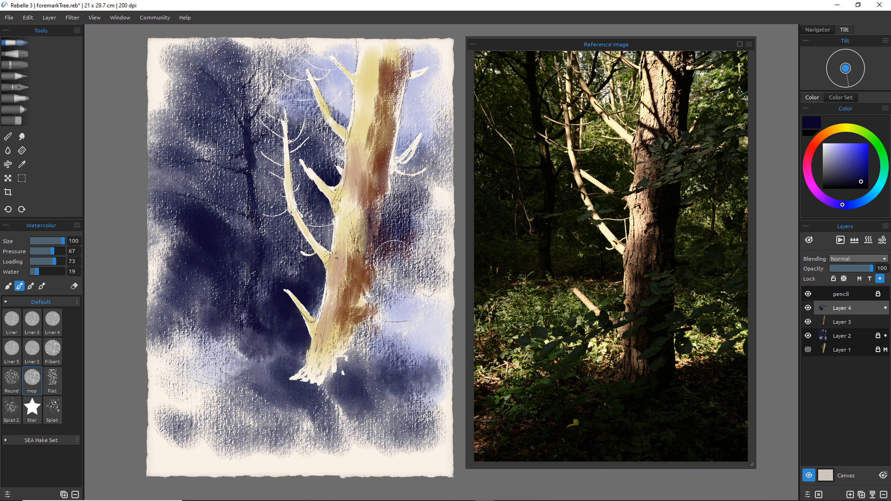
{"action": "mouse_move", "coordinate": [401, 160]}
{"action": "left_mouse_down"}
{"action": "mouse_move", "coordinate": [414, 131]}
{"action": "mouse_move", "coordinate": [419, 144]}
{"action": "mouse_move", "coordinate": [431, 130]}
{"action": "mouse_move", "coordinate": [431, 105]}
{"action": "left_mouse_up"}
{"action": "mouse_move", "coordinate": [381, 216]}
{"action": "left_mouse_down"}
{"action": "mouse_move", "coordinate": [388, 155]}
{"action": "mouse_move", "coordinate": [400, 296]}
{"action": "left_mouse_up"}
{"action": "mouse_move", "coordinate": [369, 271]}
{"action": "left_mouse_down"}
{"action": "mouse_move", "coordinate": [346, 297]}
{"action": "mouse_move", "coordinate": [394, 344]}
{"action": "left_mouse_up"}
{"action": "mouse_move", "coordinate": [339, 318]}
{"action": "left_mouse_down"}
{"action": "mouse_move", "coordinate": [345, 296]}
{"action": "mouse_move", "coordinate": [330, 342]}
{"action": "mouse_move", "coordinate": [351, 353]}
{"action": "mouse_move", "coordinate": [360, 308]}
{"action": "mouse_move", "coordinate": [368, 326]}
{"action": "mouse_move", "coordinate": [379, 283]}
{"action": "mouse_move", "coordinate": [418, 289]}
{"action": "mouse_move", "coordinate": [424, 270]}
{"action": "mouse_move", "coordinate": [431, 315]}
{"action": "mouse_move", "coordinate": [396, 250]}
{"action": "mouse_move", "coordinate": [411, 301]}
{"action": "mouse_move", "coordinate": [365, 314]}
{"action": "mouse_move", "coordinate": [384, 313]}
{"action": "left_mouse_up"}
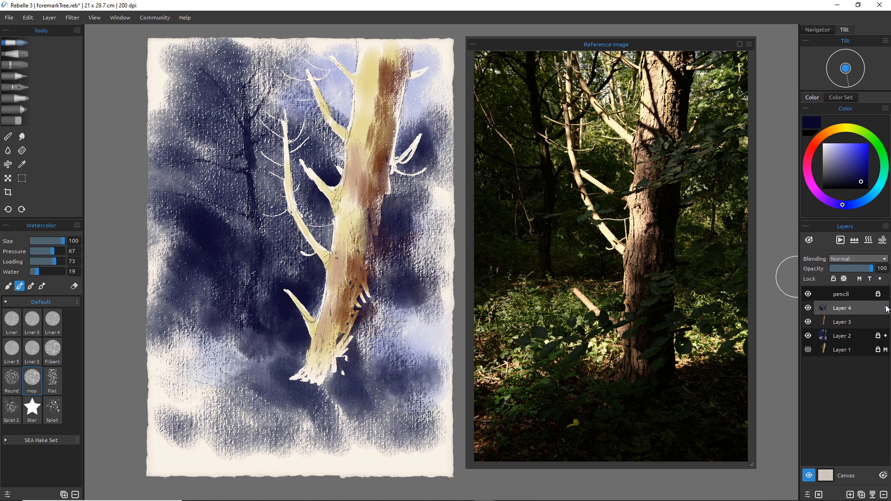
{"action": "mouse_move", "coordinate": [358, 278]}
{"action": "left_mouse_down"}
{"action": "mouse_move", "coordinate": [370, 304]}
{"action": "mouse_move", "coordinate": [351, 297]}
{"action": "mouse_move", "coordinate": [355, 323]}
{"action": "mouse_move", "coordinate": [337, 384]}
{"action": "mouse_move", "coordinate": [313, 251]}
{"action": "mouse_move", "coordinate": [311, 381]}
{"action": "mouse_move", "coordinate": [315, 364]}
{"action": "mouse_move", "coordinate": [316, 378]}
{"action": "mouse_move", "coordinate": [335, 365]}
{"action": "mouse_move", "coordinate": [326, 387]}
{"action": "mouse_move", "coordinate": [332, 402]}
{"action": "mouse_move", "coordinate": [368, 369]}
{"action": "mouse_move", "coordinate": [369, 340]}
{"action": "mouse_move", "coordinate": [402, 371]}
{"action": "left_mouse_up"}
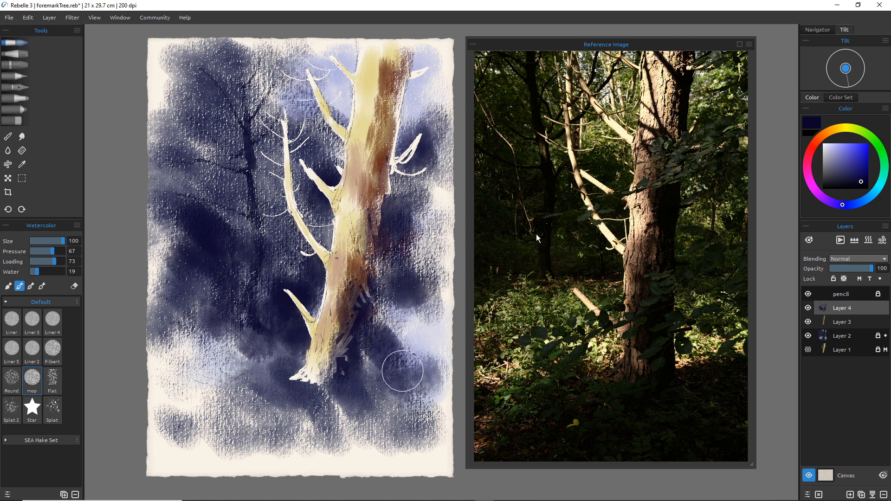
Paint dark reddish-brown patches on the ground around the main tree's base and add bright orange to the ground at the lower left
{"action": "left_click", "coordinate": [810, 149]}
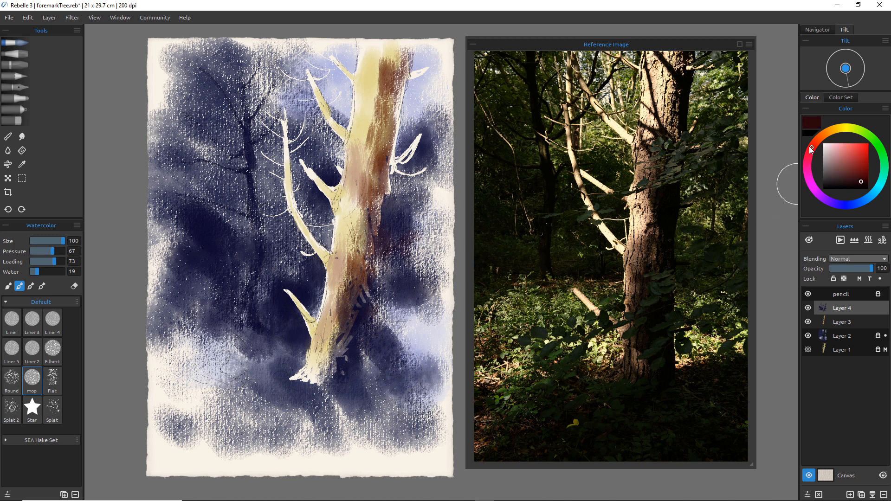
{"action": "left_click_drag", "start_coordinate": [810, 146], "coordinate": [822, 145]}
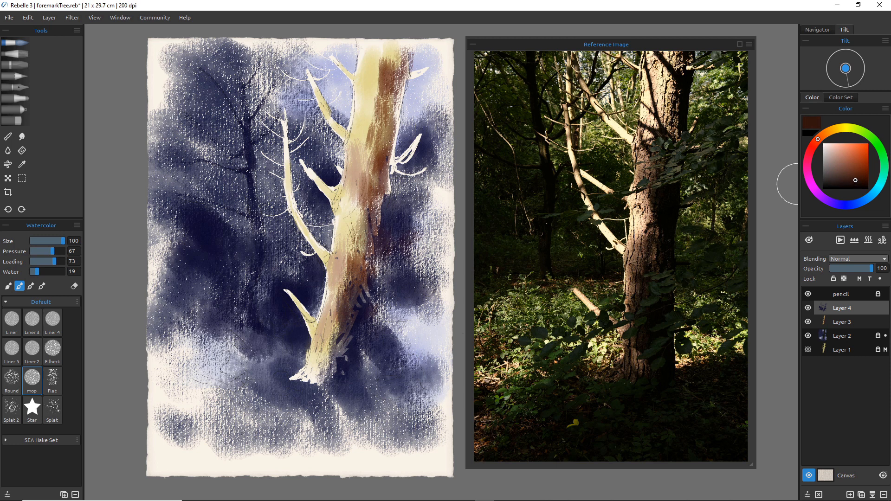
{"action": "mouse_move", "coordinate": [354, 355]}
{"action": "left_mouse_down"}
{"action": "mouse_move", "coordinate": [377, 364]}
{"action": "mouse_move", "coordinate": [408, 344]}
{"action": "mouse_move", "coordinate": [418, 368]}
{"action": "left_mouse_up"}
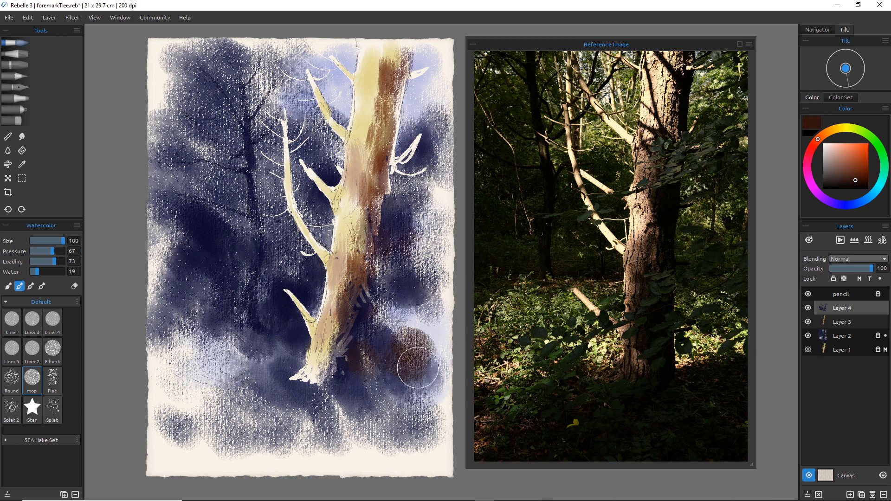
{"action": "mouse_move", "coordinate": [310, 395]}
{"action": "left_mouse_down"}
{"action": "mouse_move", "coordinate": [295, 370]}
{"action": "mouse_move", "coordinate": [325, 370]}
{"action": "mouse_move", "coordinate": [290, 392]}
{"action": "mouse_move", "coordinate": [270, 399]}
{"action": "mouse_move", "coordinate": [317, 374]}
{"action": "mouse_move", "coordinate": [253, 395]}
{"action": "mouse_move", "coordinate": [269, 364]}
{"action": "mouse_move", "coordinate": [204, 374]}
{"action": "mouse_move", "coordinate": [186, 389]}
{"action": "mouse_move", "coordinate": [223, 430]}
{"action": "mouse_move", "coordinate": [251, 417]}
{"action": "left_mouse_up"}
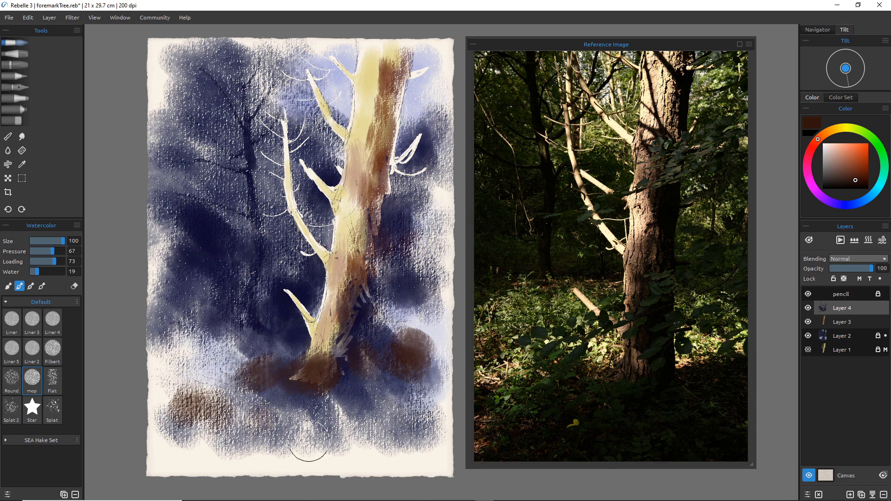
{"action": "left_click_drag", "start_coordinate": [842, 152], "coordinate": [860, 157]}
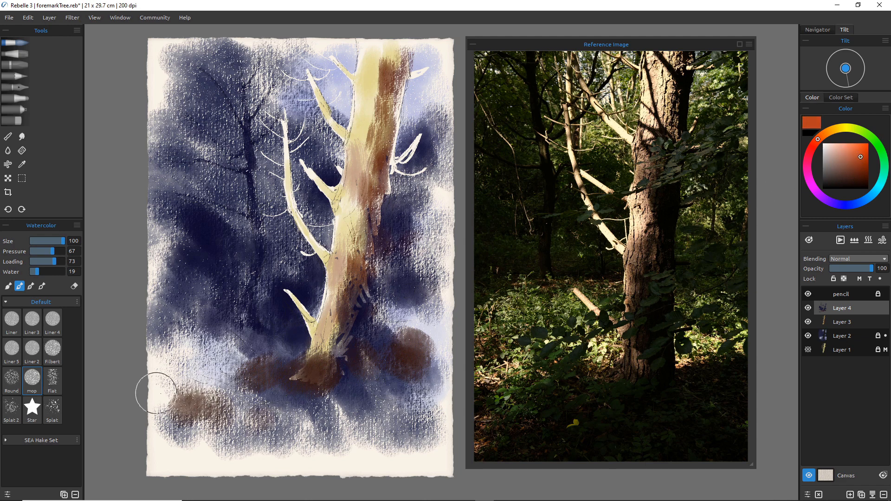
{"action": "mouse_move", "coordinate": [189, 378]}
{"action": "left_mouse_down"}
{"action": "mouse_move", "coordinate": [166, 398]}
{"action": "mouse_move", "coordinate": [213, 385]}
{"action": "mouse_move", "coordinate": [223, 424]}
{"action": "mouse_move", "coordinate": [237, 423]}
{"action": "mouse_move", "coordinate": [246, 404]}
{"action": "left_mouse_up"}
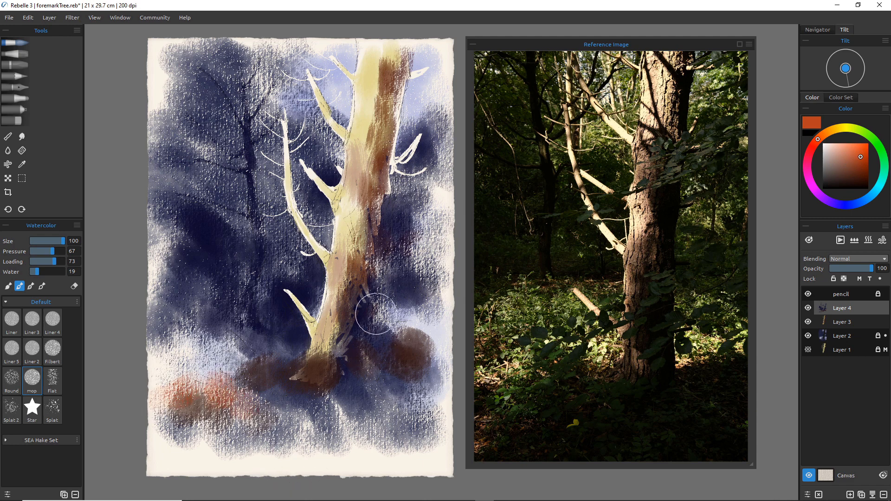
Paint orange up the shaded side of the lower trunk and undo the strokes over the trunk itself
{"action": "mouse_move", "coordinate": [374, 315]}
{"action": "left_mouse_down"}
{"action": "mouse_move", "coordinate": [384, 302]}
{"action": "mouse_move", "coordinate": [371, 315]}
{"action": "mouse_move", "coordinate": [364, 310]}
{"action": "mouse_move", "coordinate": [374, 242]}
{"action": "left_mouse_up"}
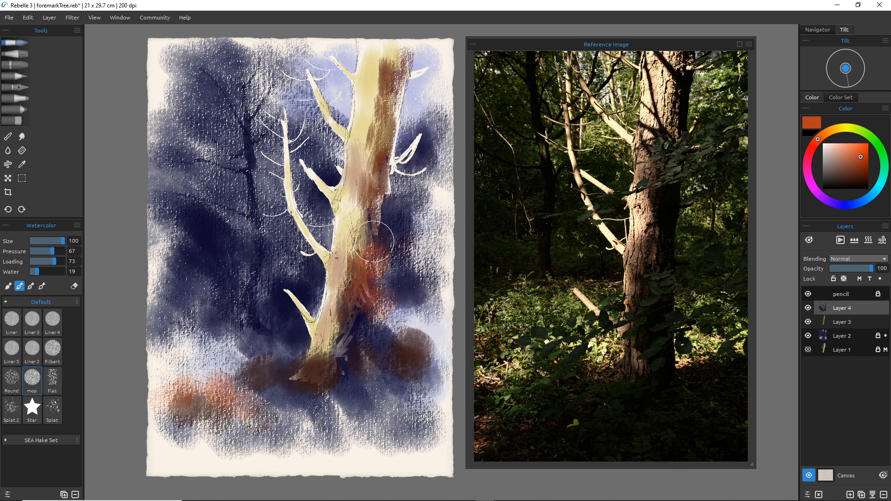
{"action": "key", "text": "ctrl+z"}
{"action": "key", "text": "ctrl+z"}
{"action": "key", "text": "ctrl+z"}
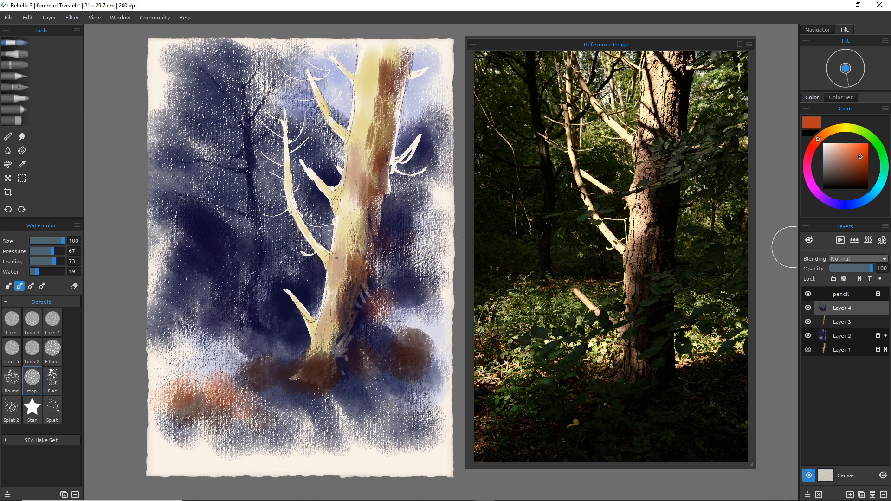
Dry the layer and glaze bright orange over the main tree's trunk, from the top down to its lower section
{"action": "left_click", "coordinate": [869, 239]}
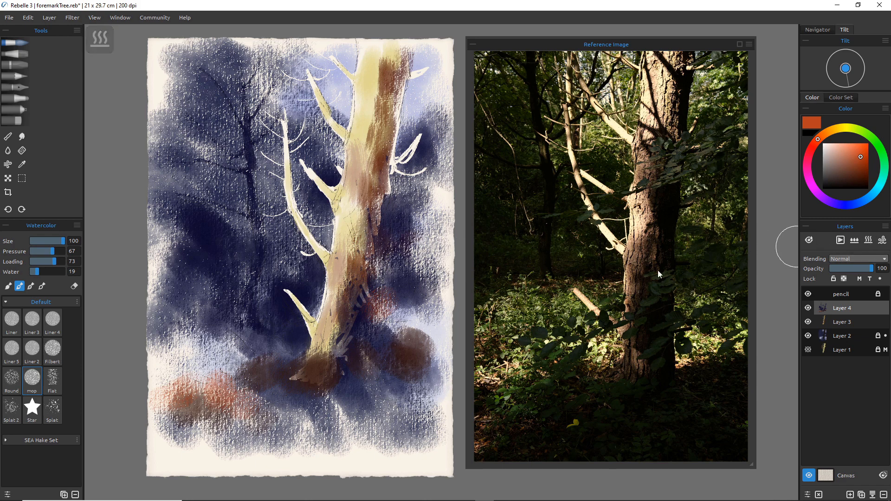
{"action": "mouse_move", "coordinate": [336, 215]}
{"action": "left_mouse_down"}
{"action": "mouse_move", "coordinate": [358, 170]}
{"action": "mouse_move", "coordinate": [348, 213]}
{"action": "mouse_move", "coordinate": [355, 181]}
{"action": "mouse_move", "coordinate": [354, 263]}
{"action": "mouse_move", "coordinate": [365, 272]}
{"action": "mouse_move", "coordinate": [363, 221]}
{"action": "mouse_move", "coordinate": [368, 265]}
{"action": "mouse_move", "coordinate": [357, 269]}
{"action": "mouse_move", "coordinate": [349, 253]}
{"action": "mouse_move", "coordinate": [354, 309]}
{"action": "left_mouse_up"}
{"action": "mouse_move", "coordinate": [380, 78]}
{"action": "left_mouse_down"}
{"action": "mouse_move", "coordinate": [368, 80]}
{"action": "mouse_move", "coordinate": [362, 154]}
{"action": "left_mouse_up"}
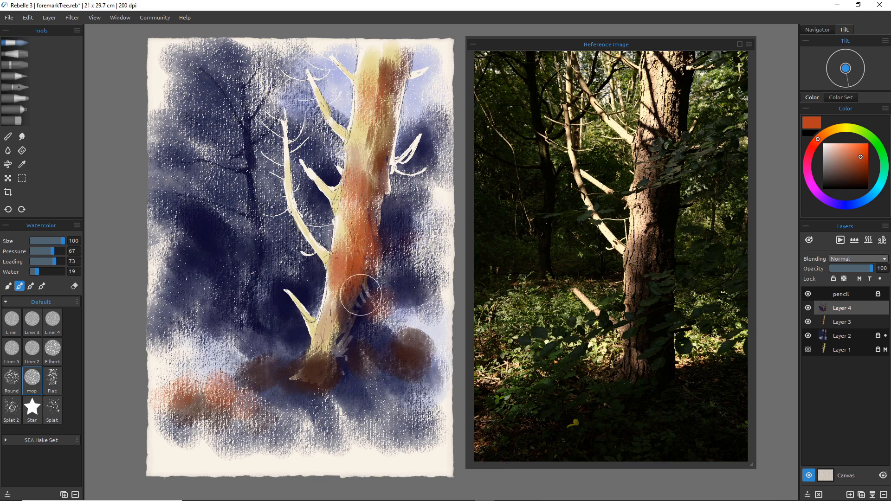
{"action": "left_click_drag", "start_coordinate": [365, 295], "coordinate": [353, 283]}
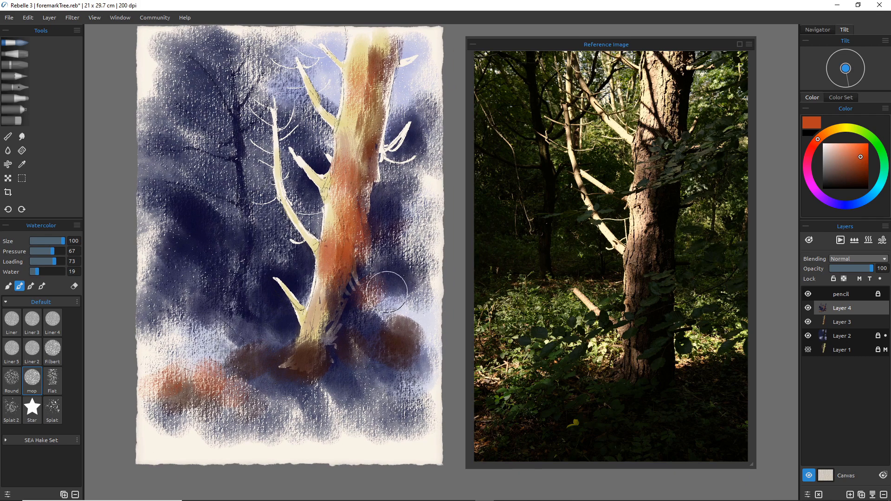
{"action": "mouse_move", "coordinate": [333, 253]}
{"action": "left_mouse_down"}
{"action": "mouse_move", "coordinate": [334, 282]}
{"action": "mouse_move", "coordinate": [339, 246]}
{"action": "mouse_move", "coordinate": [341, 267]}
{"action": "mouse_move", "coordinate": [323, 301]}
{"action": "mouse_move", "coordinate": [338, 296]}
{"action": "left_mouse_up"}
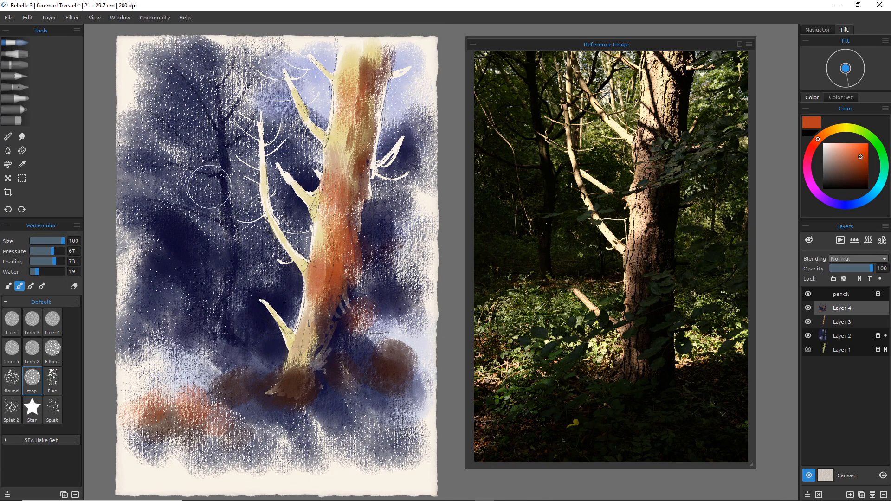
Try orange on the middle branch's tip, undo it, and dab orange around the top of the tall thin branch
{"action": "left_click_drag", "start_coordinate": [269, 160], "coordinate": [295, 185]}
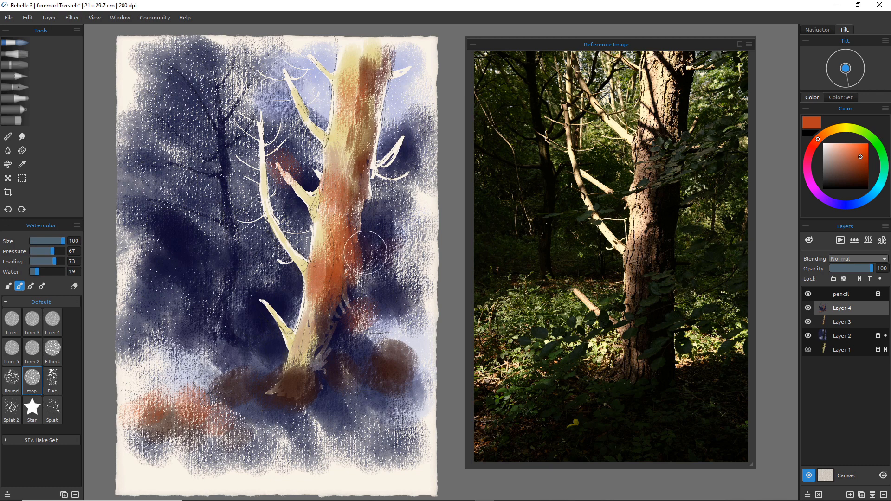
{"action": "key", "text": "ctrl+z"}
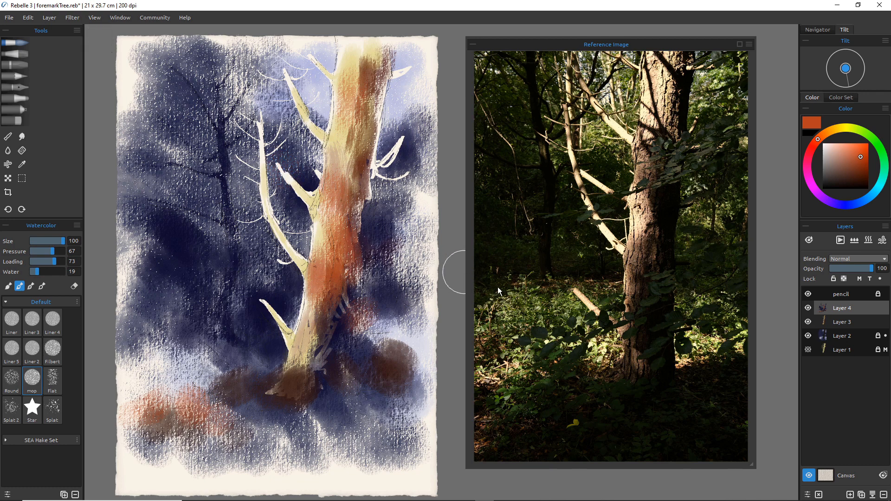
{"action": "left_click_drag", "start_coordinate": [256, 85], "coordinate": [264, 133]}
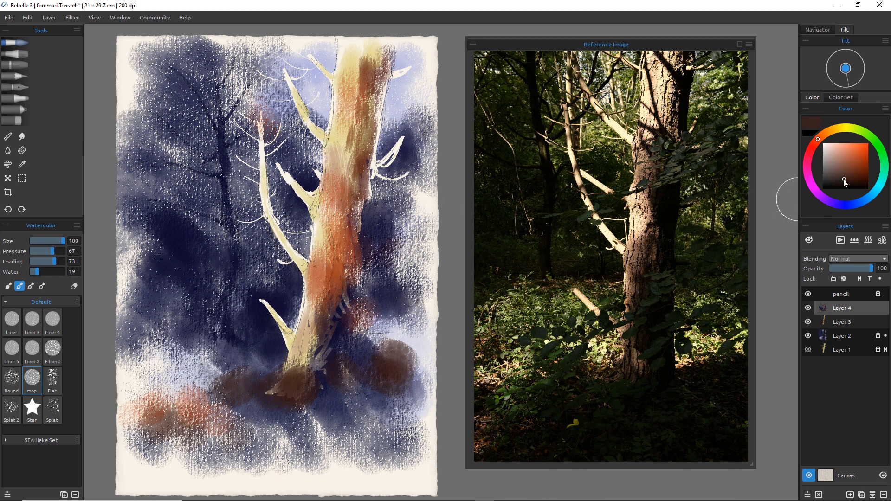
Choose a dark blue and glaze the upper part of the tall thin branch on a new layer above Layer 4
{"action": "left_click", "coordinate": [844, 205]}
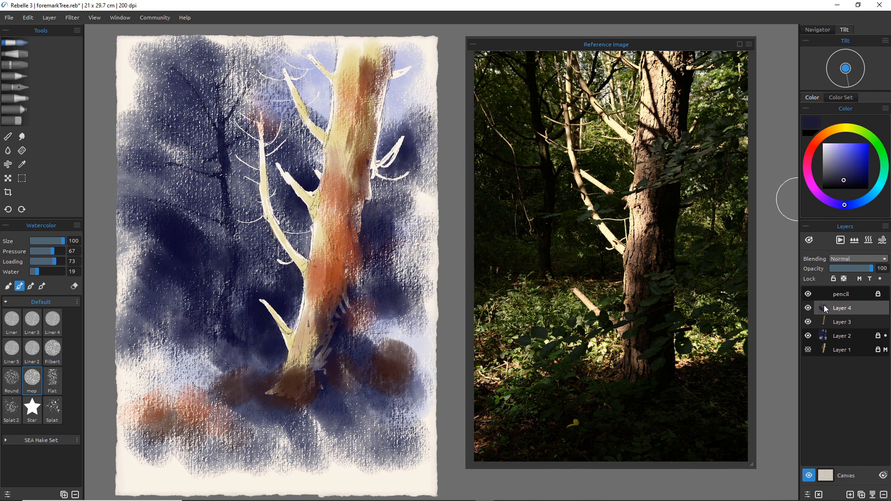
{"action": "left_click", "coordinate": [850, 495]}
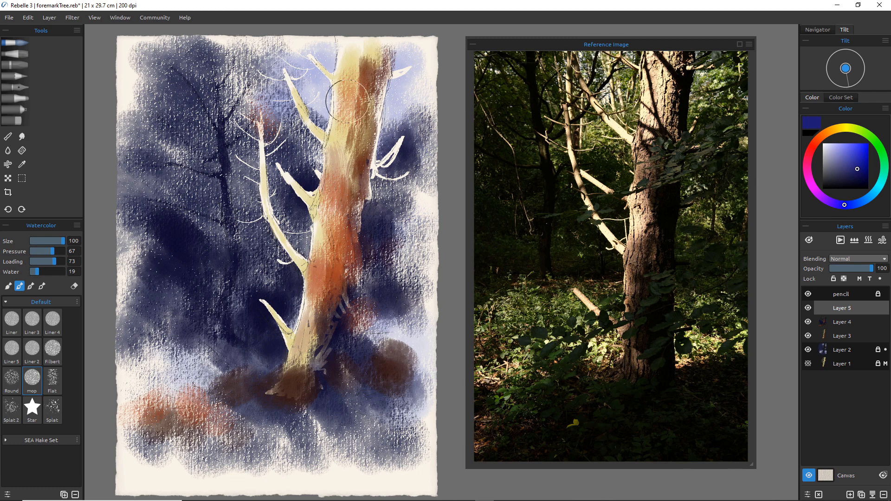
{"action": "mouse_move", "coordinate": [292, 80]}
{"action": "left_mouse_down"}
{"action": "mouse_move", "coordinate": [271, 78]}
{"action": "mouse_move", "coordinate": [262, 100]}
{"action": "mouse_move", "coordinate": [261, 133]}
{"action": "mouse_move", "coordinate": [258, 107]}
{"action": "mouse_move", "coordinate": [249, 193]}
{"action": "left_mouse_up"}
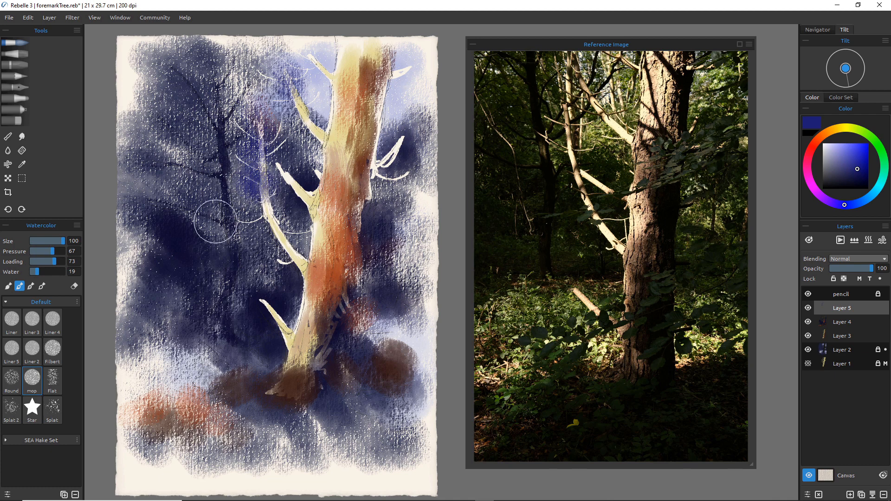
Glaze dark blue along the main trunk's upper shaded edge, the sky beside it and the small branches on that side
{"action": "left_click_drag", "start_coordinate": [398, 60], "coordinate": [392, 70]}
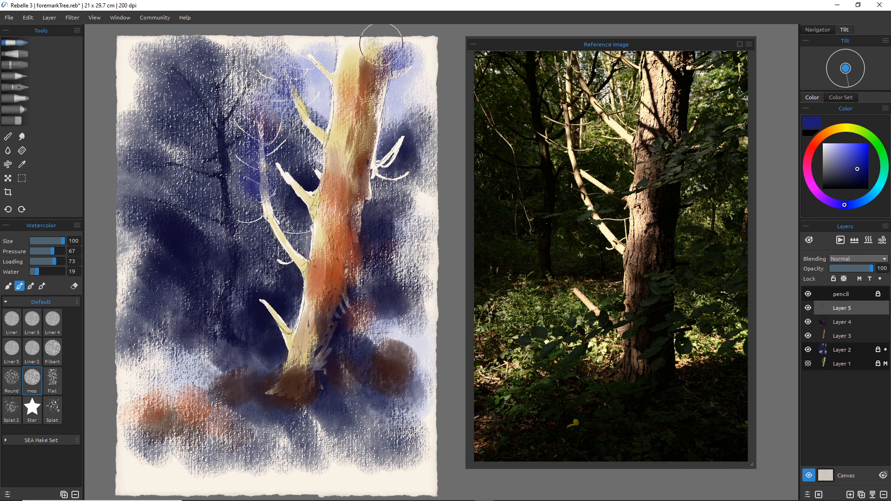
{"action": "mouse_move", "coordinate": [374, 41]}
{"action": "left_mouse_down"}
{"action": "mouse_move", "coordinate": [393, 63]}
{"action": "mouse_move", "coordinate": [423, 53]}
{"action": "mouse_move", "coordinate": [418, 93]}
{"action": "mouse_move", "coordinate": [398, 72]}
{"action": "mouse_move", "coordinate": [376, 115]}
{"action": "mouse_move", "coordinate": [393, 101]}
{"action": "mouse_move", "coordinate": [362, 120]}
{"action": "left_mouse_up"}
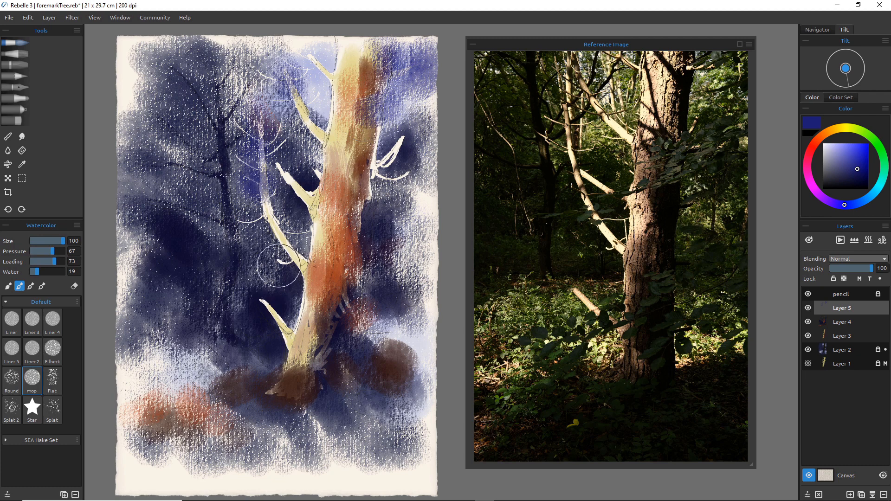
{"action": "mouse_move", "coordinate": [365, 183]}
{"action": "left_mouse_down"}
{"action": "mouse_move", "coordinate": [346, 189]}
{"action": "mouse_move", "coordinate": [398, 144]}
{"action": "mouse_move", "coordinate": [382, 174]}
{"action": "mouse_move", "coordinate": [400, 145]}
{"action": "mouse_move", "coordinate": [389, 177]}
{"action": "mouse_move", "coordinate": [408, 176]}
{"action": "mouse_move", "coordinate": [411, 204]}
{"action": "left_mouse_up"}
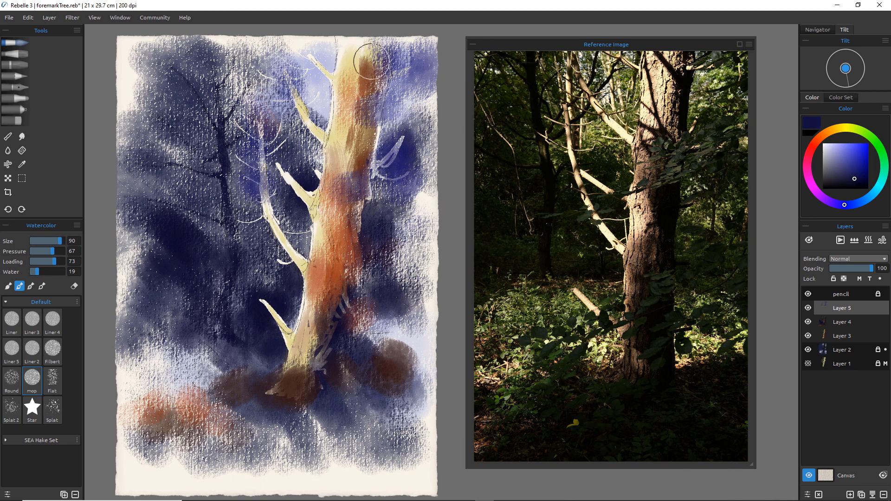
Glaze dark blue down the main trunk's upper shaded edge with brush size 60, deepening the shadow along that side
{"action": "key", "text": "4"}
{"action": "left_click_drag", "start_coordinate": [381, 48], "coordinate": [372, 142]}
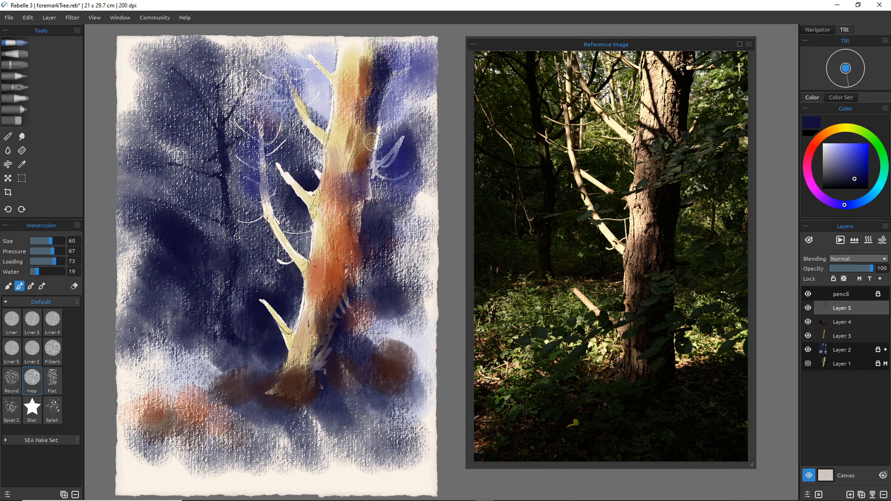
{"action": "left_click_drag", "start_coordinate": [366, 74], "coordinate": [352, 135]}
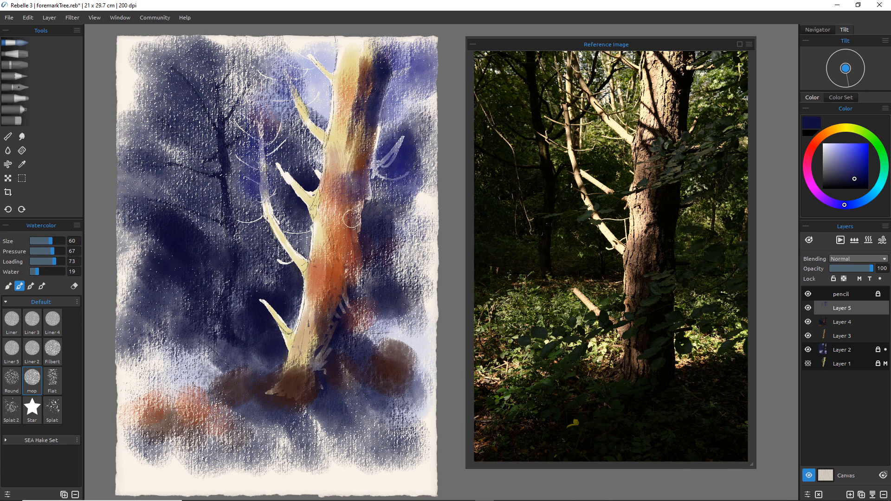
{"action": "left_click", "coordinate": [19, 323]}
{"action": "left_click_drag", "start_coordinate": [362, 141], "coordinate": [368, 144]}
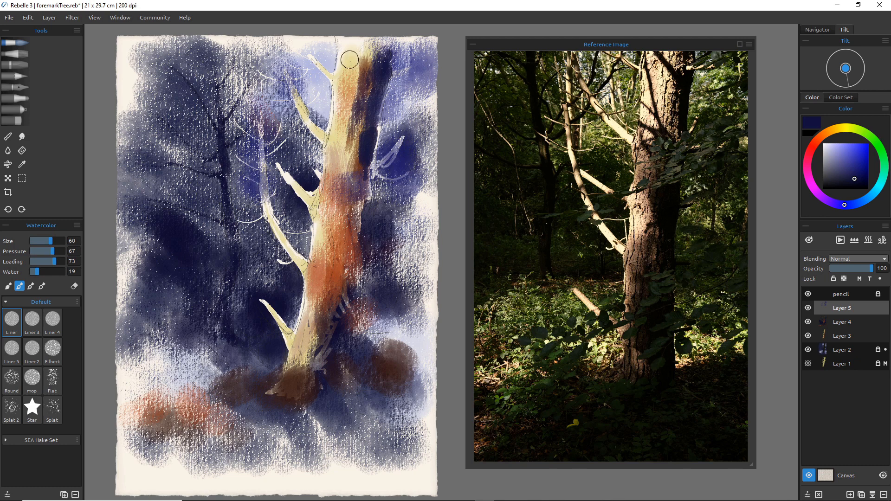
{"action": "key", "text": "bracketleft"}
{"action": "left_click_drag", "start_coordinate": [342, 43], "coordinate": [371, 98]}
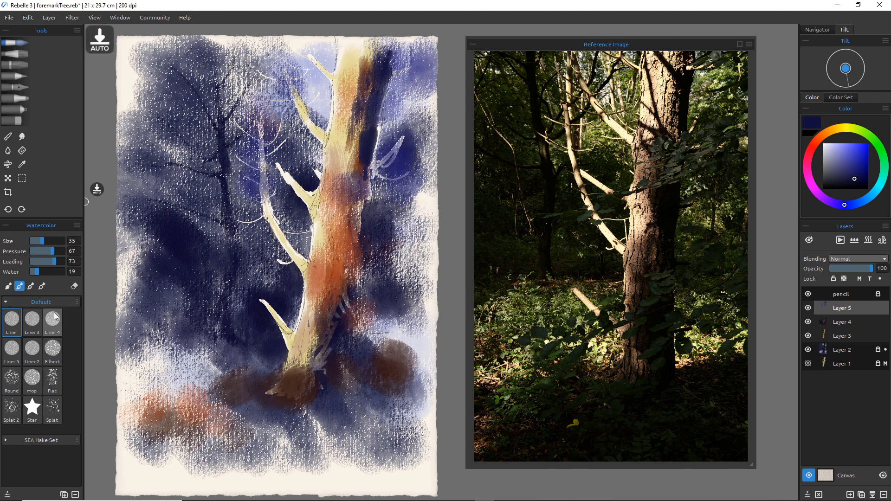
{"action": "left_click", "coordinate": [32, 321]}
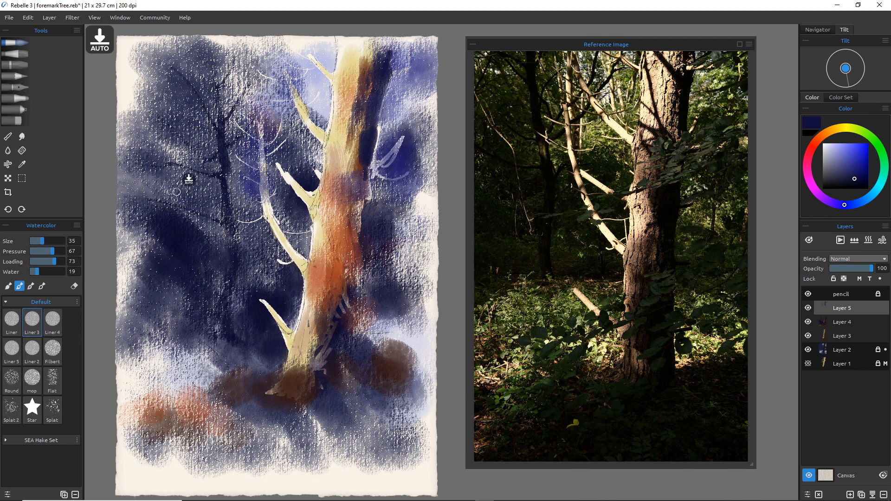
{"action": "left_click_drag", "start_coordinate": [341, 47], "coordinate": [363, 89]}
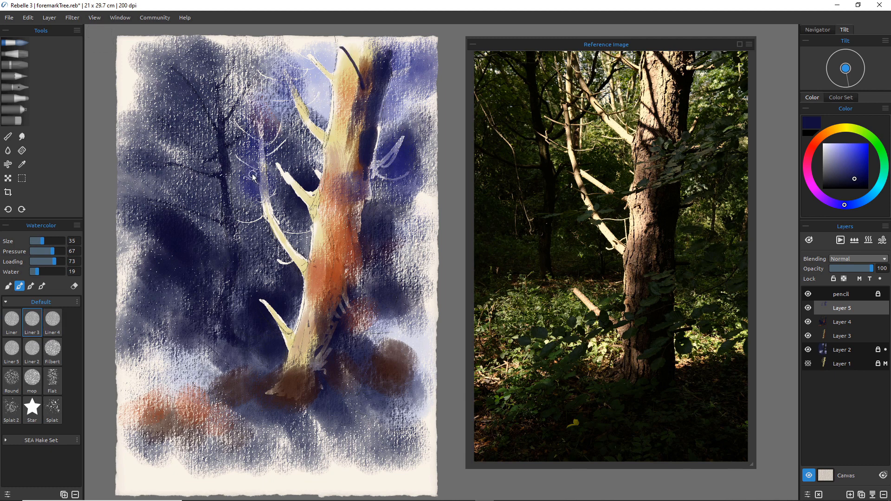
{"action": "key", "text": "ctrl+z"}
{"action": "left_click", "coordinate": [56, 309]}
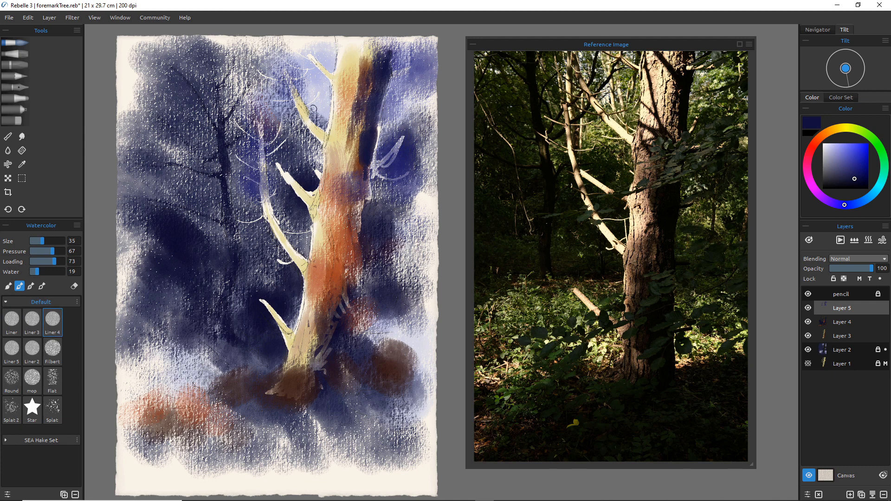
{"action": "left_click_drag", "start_coordinate": [346, 57], "coordinate": [368, 96]}
{"action": "key", "text": "ctrl+z"}
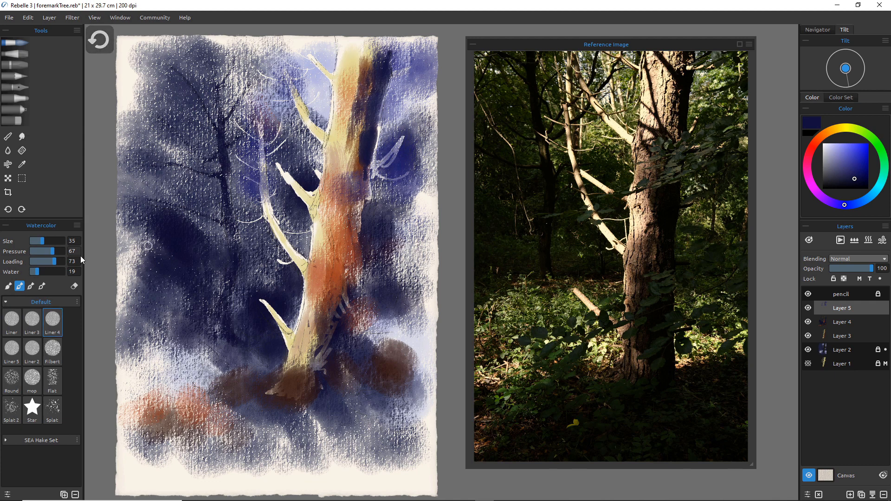
Paint a dark blue diagonal shadow across the trunk's top with the Filbert brush: size 35, pressure 59, loading 86, water 8
{"action": "left_click", "coordinate": [49, 350]}
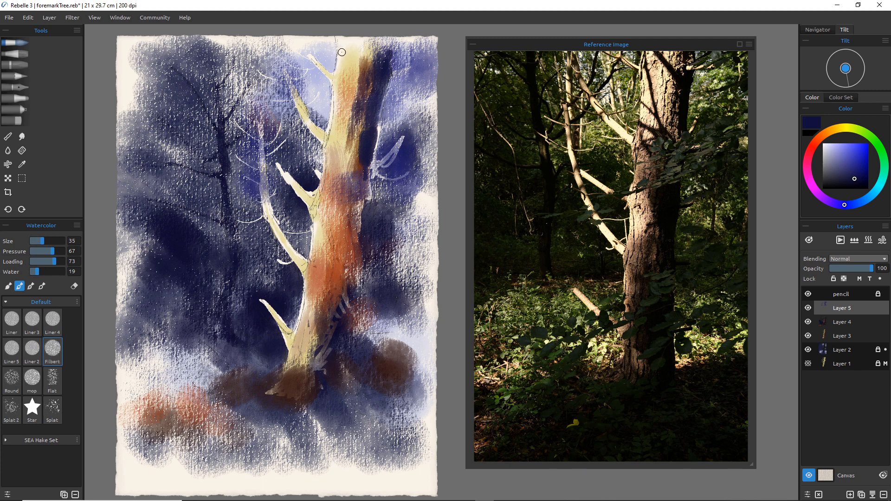
{"action": "left_click_drag", "start_coordinate": [342, 53], "coordinate": [367, 92]}
{"action": "left_click_drag", "start_coordinate": [346, 54], "coordinate": [368, 92]}
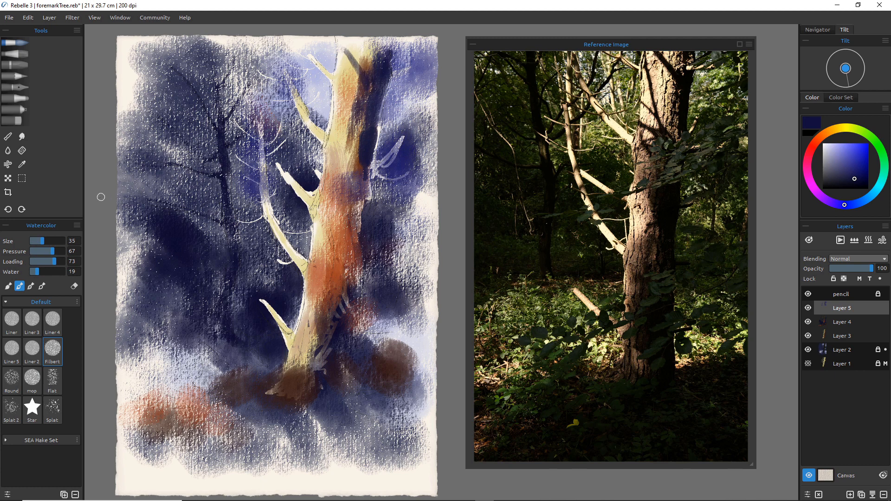
{"action": "left_click_drag", "start_coordinate": [38, 269], "coordinate": [34, 270]}
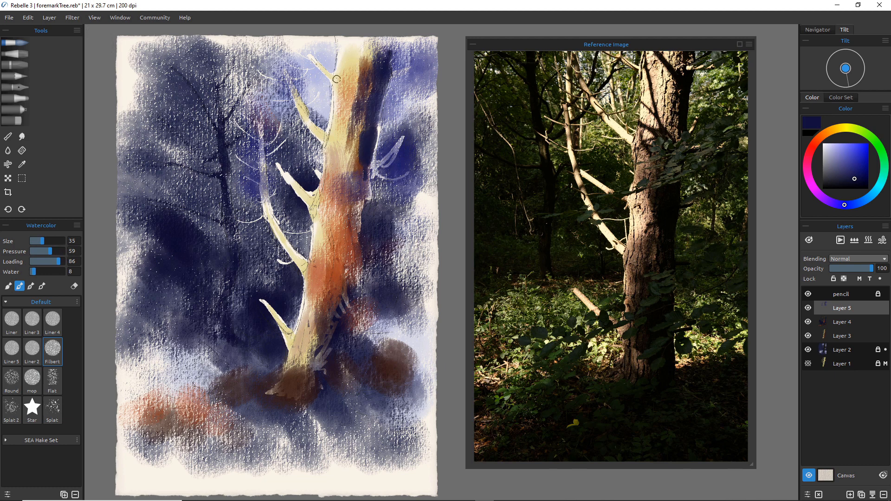
{"action": "left_click_drag", "start_coordinate": [349, 43], "coordinate": [371, 82]}
{"action": "left_click_drag", "start_coordinate": [347, 40], "coordinate": [370, 81]}
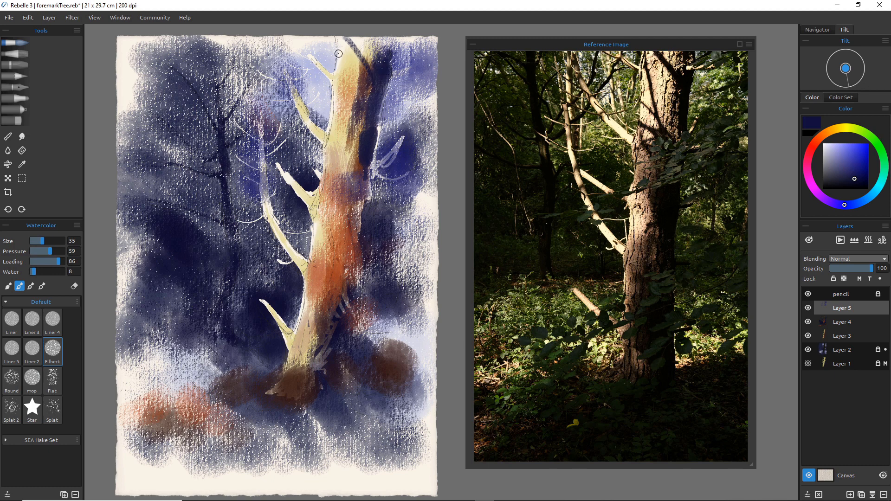
{"action": "key", "text": "bracketleft"}
{"action": "key", "text": "bracketleft"}
{"action": "key", "text": "bracketleft"}
{"action": "key", "text": "bracketleft"}
{"action": "key", "text": "bracketleft"}
{"action": "key", "text": "bracketleft"}
{"action": "key", "text": "bracketleft"}
{"action": "key", "text": "bracketleft"}
{"action": "left_click_drag", "start_coordinate": [338, 52], "coordinate": [355, 120]}
{"action": "mouse_move", "coordinate": [343, 68]}
{"action": "left_mouse_down"}
{"action": "mouse_move", "coordinate": [355, 137]}
{"action": "mouse_move", "coordinate": [347, 143]}
{"action": "mouse_move", "coordinate": [352, 121]}
{"action": "mouse_move", "coordinate": [359, 166]}
{"action": "left_mouse_up"}
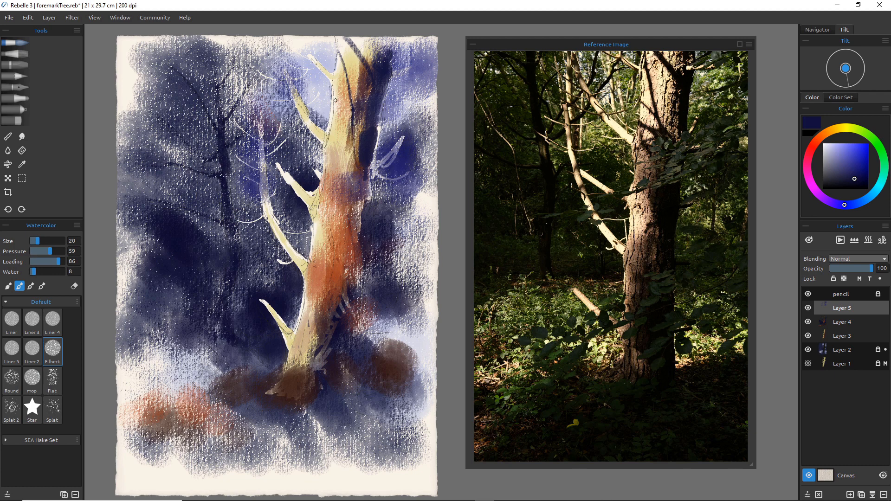
{"action": "left_click_drag", "start_coordinate": [334, 95], "coordinate": [354, 160]}
{"action": "key", "text": "bracketright"}
{"action": "key", "text": "bracketright"}
{"action": "key", "text": "ctrl+z"}
{"action": "key", "text": "ctrl+z"}
{"action": "key", "text": "ctrl+z"}
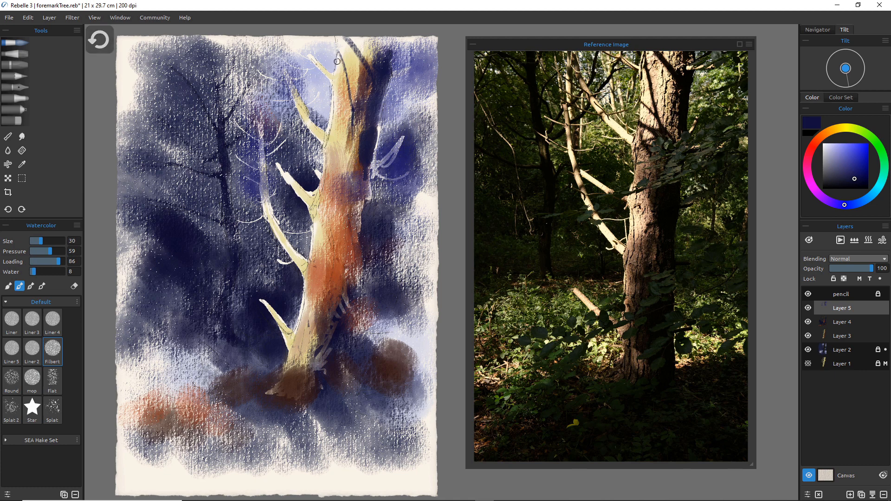
{"action": "key", "text": "ctrl+z"}
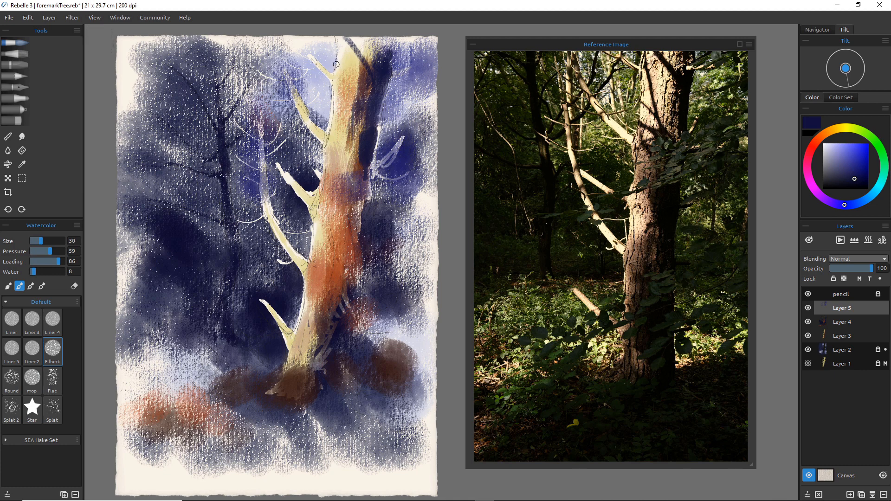
Paint dark blue branch shadows curving down and across the upper part of the main trunk at brush size 30
{"action": "key", "text": "ctrl+z"}
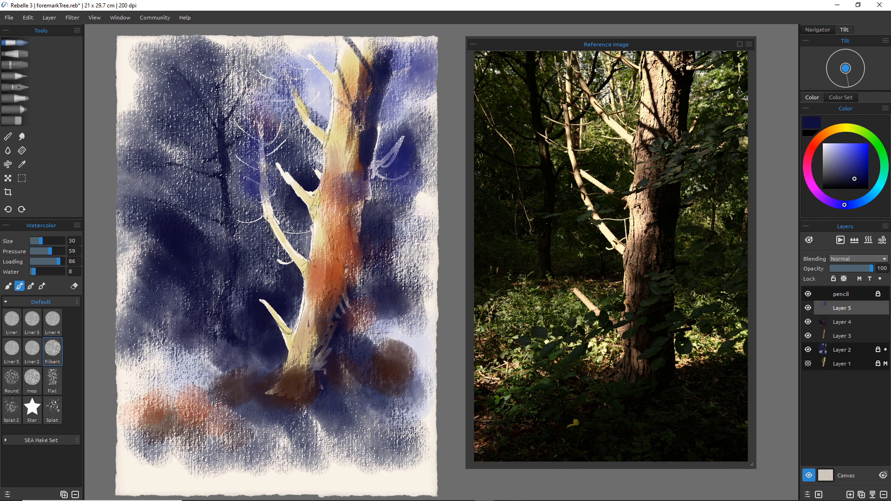
{"action": "left_click_drag", "start_coordinate": [336, 98], "coordinate": [366, 115]}
{"action": "left_click_drag", "start_coordinate": [331, 121], "coordinate": [361, 142]}
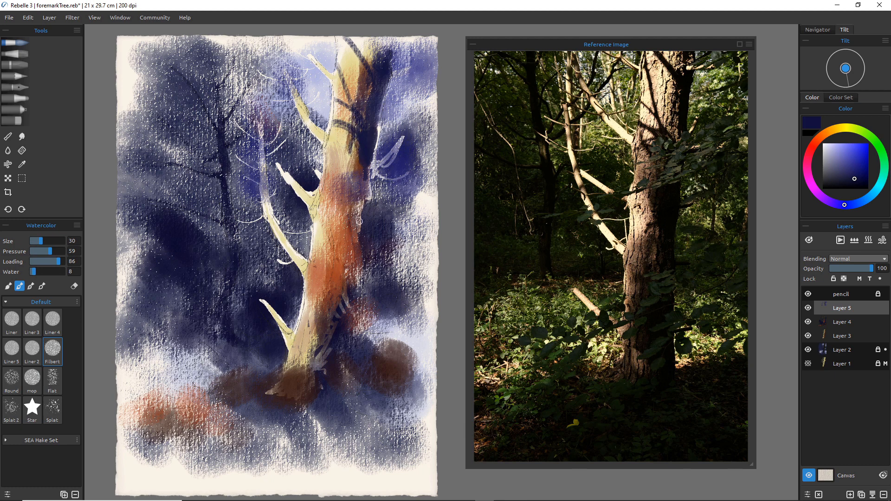
Darken the shaded edge along the middle of the main trunk with dark blue strokes
{"action": "left_click_drag", "start_coordinate": [360, 203], "coordinate": [349, 284]}
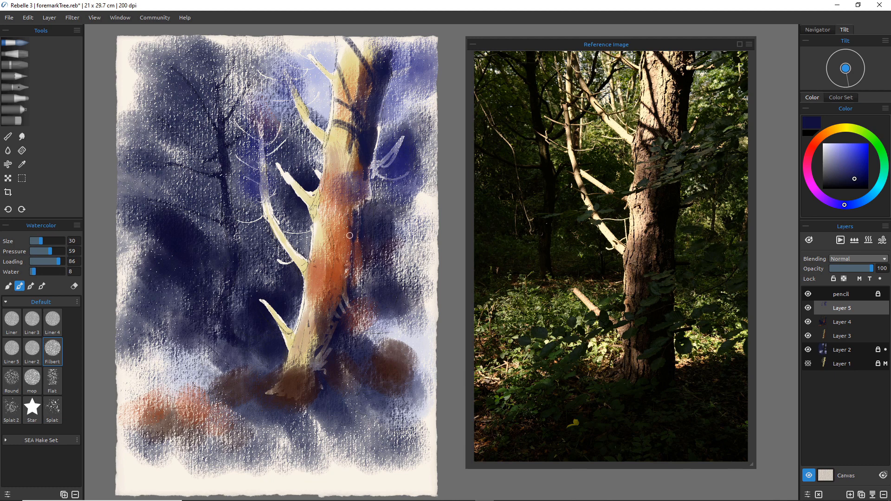
{"action": "left_click_drag", "start_coordinate": [349, 231], "coordinate": [343, 282]}
{"action": "left_click_drag", "start_coordinate": [360, 243], "coordinate": [351, 289]}
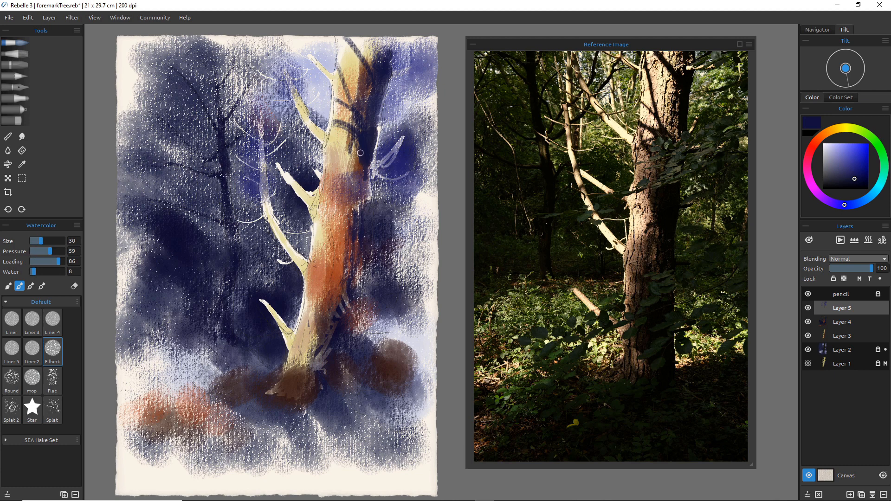
{"action": "left_click_drag", "start_coordinate": [359, 166], "coordinate": [358, 188]}
Reduce the brush to size 18 and draw fine dark blue bark lines down the middle and lower main trunk
{"action": "key", "text": "["}
{"action": "key", "text": "["}
{"action": "left_click_drag", "start_coordinate": [369, 174], "coordinate": [367, 214]}
{"action": "mouse_move", "coordinate": [354, 143]}
{"action": "left_mouse_down"}
{"action": "mouse_move", "coordinate": [356, 182]}
{"action": "mouse_move", "coordinate": [347, 160]}
{"action": "mouse_move", "coordinate": [351, 146]}
{"action": "mouse_move", "coordinate": [354, 206]}
{"action": "left_mouse_up"}
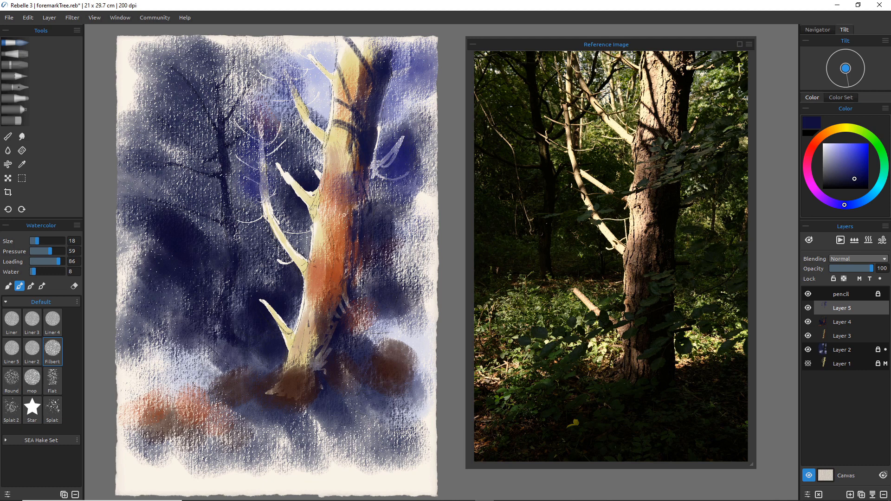
{"action": "mouse_move", "coordinate": [342, 193]}
{"action": "left_mouse_down"}
{"action": "mouse_move", "coordinate": [334, 276]}
{"action": "mouse_move", "coordinate": [342, 233]}
{"action": "mouse_move", "coordinate": [343, 264]}
{"action": "left_mouse_up"}
{"action": "left_click_drag", "start_coordinate": [338, 211], "coordinate": [342, 264]}
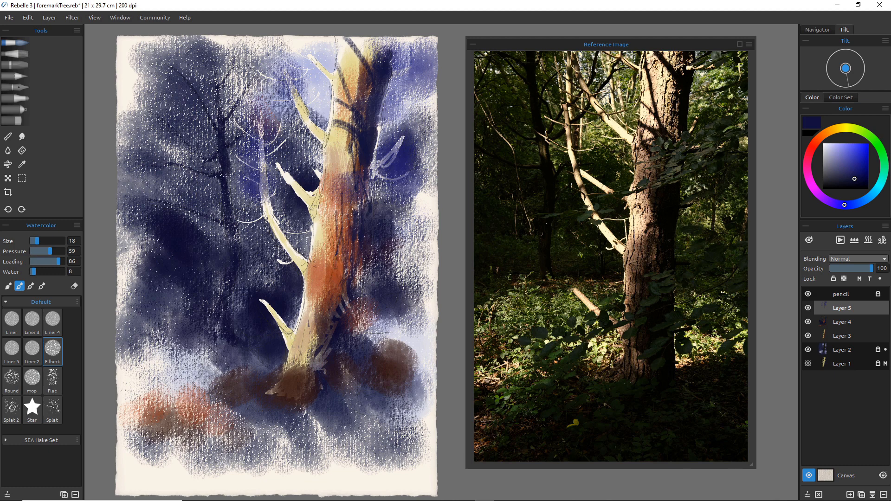
{"action": "mouse_move", "coordinate": [322, 202]}
{"action": "left_mouse_down"}
{"action": "mouse_move", "coordinate": [309, 307]}
{"action": "mouse_move", "coordinate": [318, 308]}
{"action": "mouse_move", "coordinate": [319, 256]}
{"action": "mouse_move", "coordinate": [317, 360]}
{"action": "left_mouse_up"}
Choose a darker navy and add thin branches around the background tree at brush size 16
{"action": "left_click", "coordinate": [861, 184]}
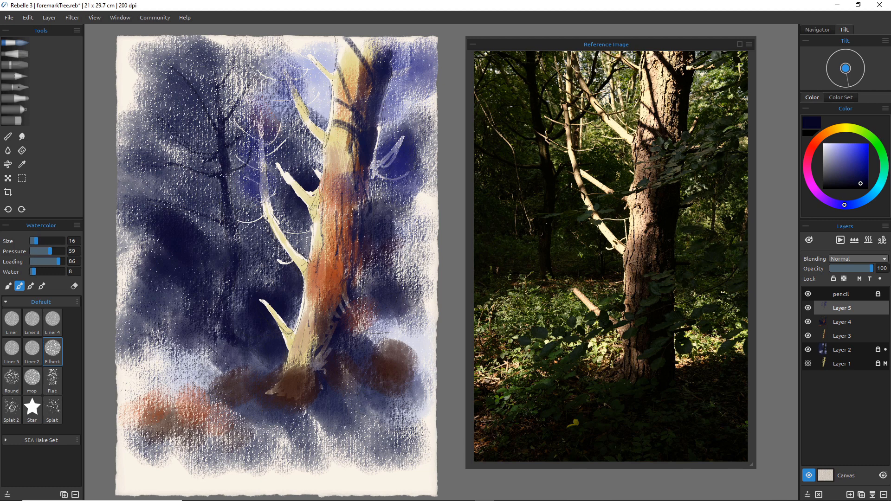
{"action": "left_click_drag", "start_coordinate": [209, 115], "coordinate": [159, 96]}
{"action": "left_click_drag", "start_coordinate": [136, 268], "coordinate": [163, 283]}
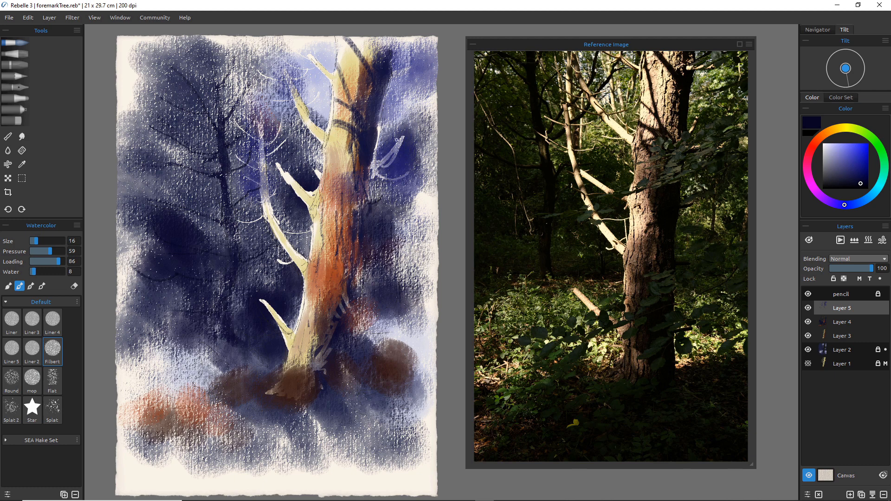
Paint thin navy twigs on the shaded side of the main trunk, from the pale twig up to the top
{"action": "left_click_drag", "start_coordinate": [403, 135], "coordinate": [375, 178]}
{"action": "mouse_move", "coordinate": [392, 78]}
{"action": "left_mouse_down"}
{"action": "mouse_move", "coordinate": [427, 59]}
{"action": "mouse_move", "coordinate": [384, 80]}
{"action": "mouse_move", "coordinate": [379, 144]}
{"action": "left_mouse_up"}
{"action": "left_click_drag", "start_coordinate": [418, 64], "coordinate": [385, 73]}
Add thin navy twigs growing from the topmost pale branch, redoing the upright one and extending small offshoots
{"action": "left_click_drag", "start_coordinate": [311, 62], "coordinate": [277, 51]}
{"action": "left_click_drag", "start_coordinate": [317, 60], "coordinate": [315, 36]}
{"action": "key", "text": "ctrl+z"}
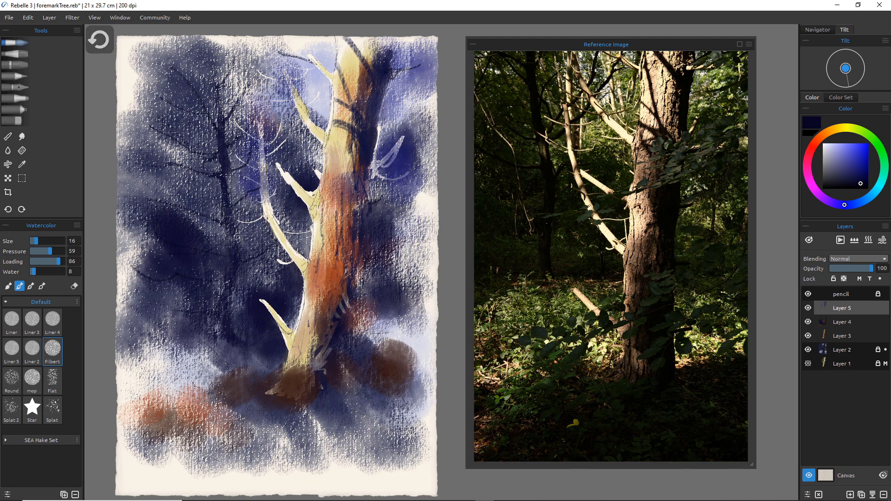
{"action": "left_click_drag", "start_coordinate": [318, 63], "coordinate": [316, 44]}
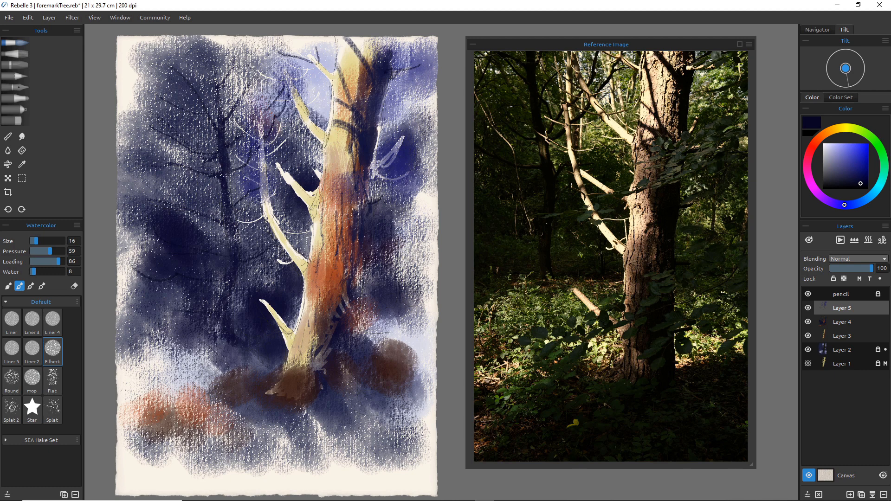
{"action": "mouse_move", "coordinate": [298, 68]}
{"action": "left_mouse_down"}
{"action": "mouse_move", "coordinate": [310, 65]}
{"action": "mouse_move", "coordinate": [288, 79]}
{"action": "left_mouse_up"}
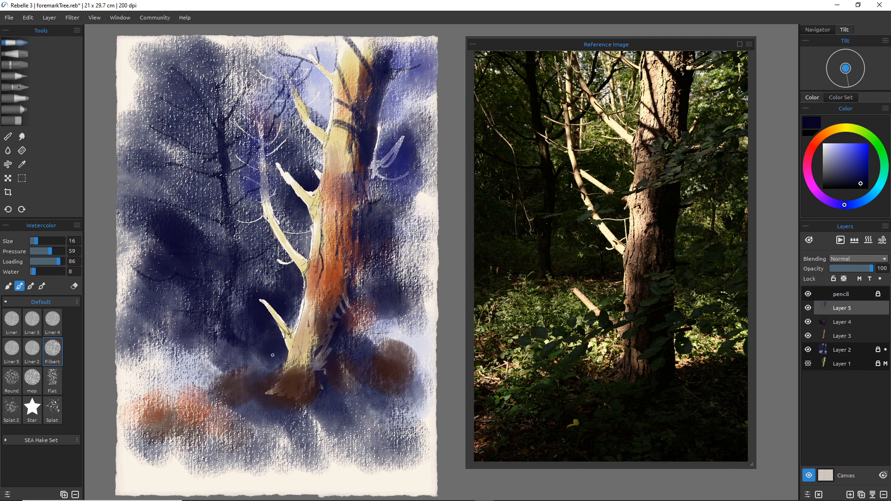
Paint dark navy grass and leaf strokes around the main trunk's base, starting at brush size 35 and undoing unwanted strokes
{"action": "key", "text": "bracketright"}
{"action": "key", "text": "bracketright"}
{"action": "key", "text": "bracketright"}
{"action": "key", "text": "bracketright"}
{"action": "key", "text": "bracketright"}
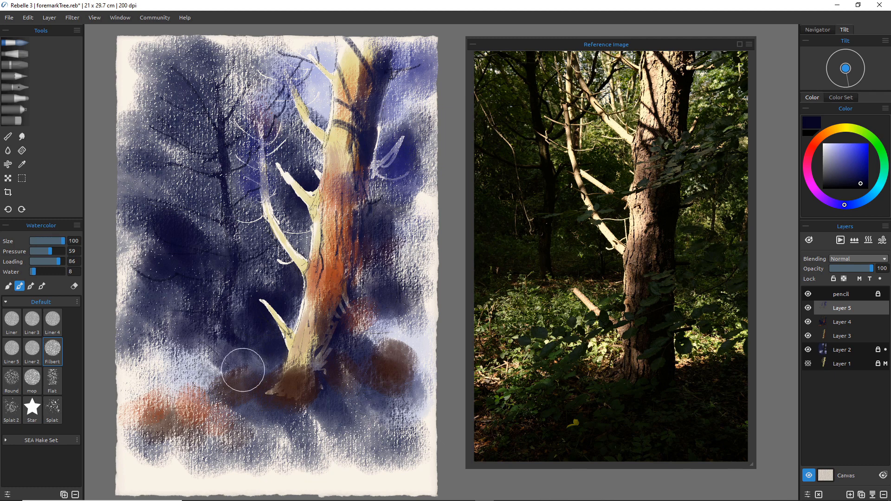
{"action": "key", "text": "bracketleft"}
{"action": "key", "text": "bracketleft"}
{"action": "key", "text": "bracketleft"}
{"action": "key", "text": "bracketleft"}
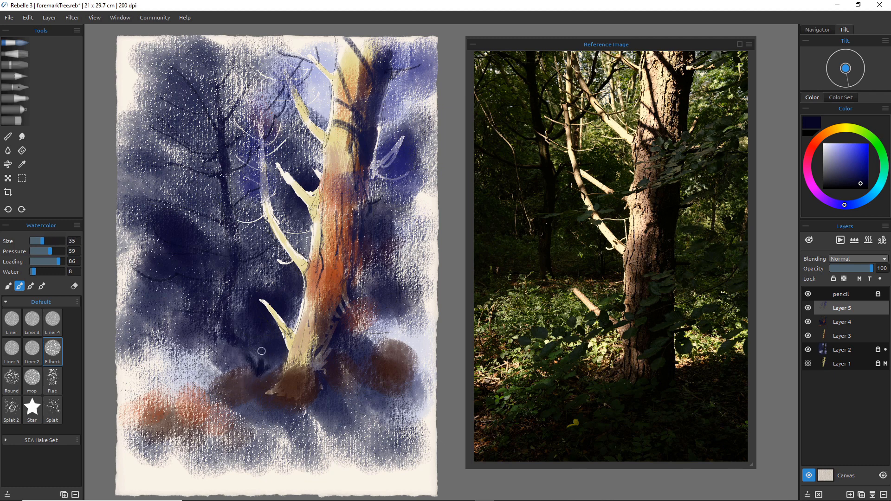
{"action": "left_click_drag", "start_coordinate": [275, 349], "coordinate": [281, 375]}
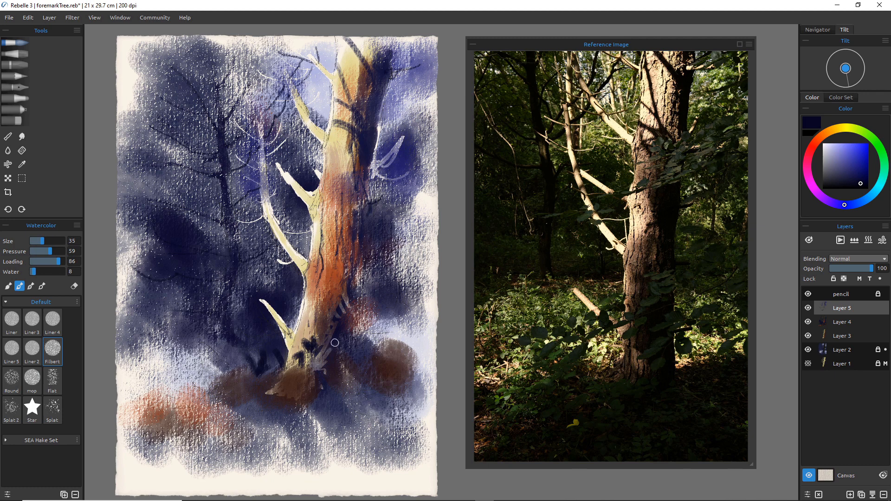
{"action": "key", "text": "ctrl+z"}
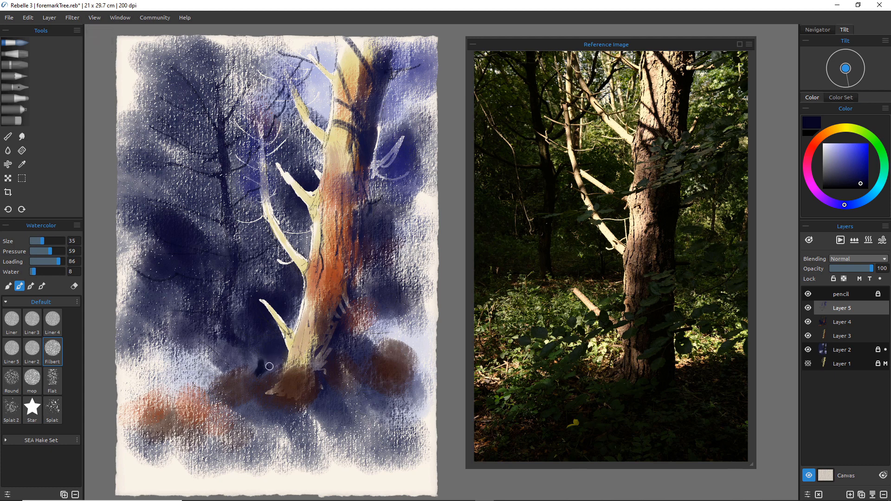
{"action": "left_click_drag", "start_coordinate": [282, 369], "coordinate": [284, 377]}
{"action": "key", "text": "ctrl+z"}
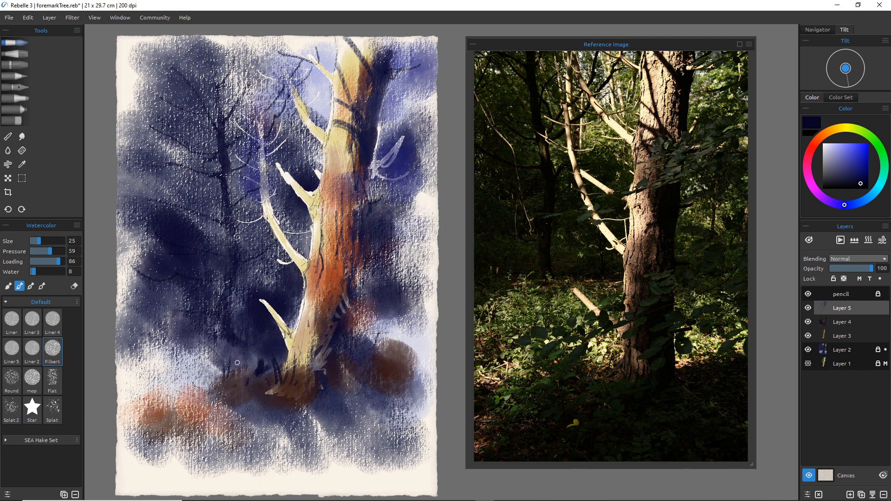
Try broad dark navy patches over the brown ground beside the trunk's base, enlarging the brush to 100 and choosing the mop brush
{"action": "key", "text": "bracketright"}
{"action": "key", "text": "bracketright"}
{"action": "key", "text": "bracketright"}
{"action": "mouse_move", "coordinate": [235, 346]}
{"action": "left_mouse_down"}
{"action": "mouse_move", "coordinate": [258, 383]}
{"action": "mouse_move", "coordinate": [252, 365]}
{"action": "mouse_move", "coordinate": [268, 378]}
{"action": "mouse_move", "coordinate": [263, 359]}
{"action": "mouse_move", "coordinate": [295, 368]}
{"action": "mouse_move", "coordinate": [256, 401]}
{"action": "mouse_move", "coordinate": [268, 390]}
{"action": "mouse_move", "coordinate": [261, 433]}
{"action": "mouse_move", "coordinate": [290, 423]}
{"action": "mouse_move", "coordinate": [278, 388]}
{"action": "mouse_move", "coordinate": [273, 397]}
{"action": "mouse_move", "coordinate": [226, 398]}
{"action": "mouse_move", "coordinate": [239, 390]}
{"action": "mouse_move", "coordinate": [230, 393]}
{"action": "mouse_move", "coordinate": [256, 409]}
{"action": "mouse_move", "coordinate": [262, 386]}
{"action": "mouse_move", "coordinate": [241, 397]}
{"action": "mouse_move", "coordinate": [252, 408]}
{"action": "mouse_move", "coordinate": [214, 384]}
{"action": "left_mouse_up"}
{"action": "key", "text": "]"}
{"action": "key", "text": "]"}
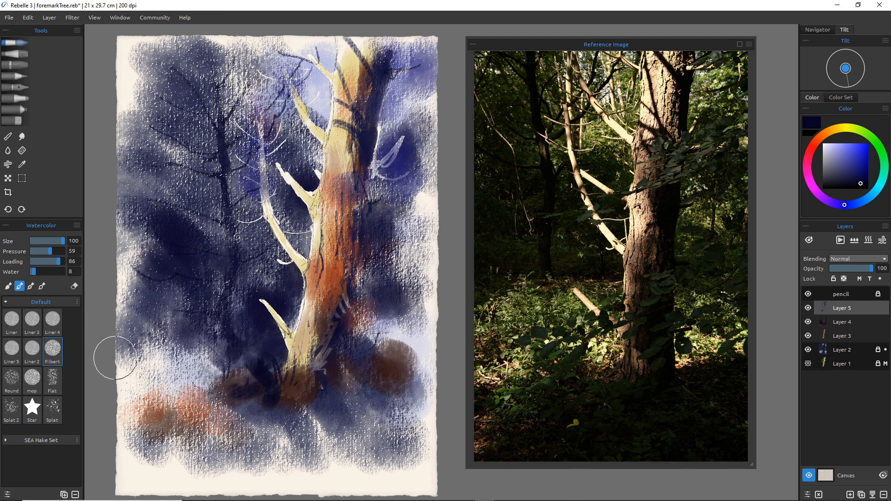
{"action": "left_click", "coordinate": [32, 377]}
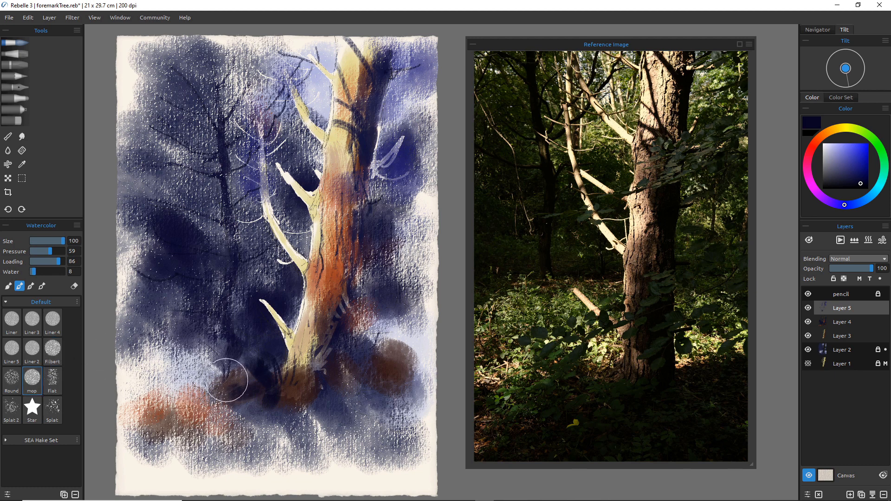
Undo the recent dark navy patches on the ground beside the trunk's base
{"action": "key", "text": "ctrl+z"}
{"action": "key", "text": "ctrl+z"}
{"action": "key", "text": "ctrl+z"}
{"action": "key", "text": "ctrl+z"}
{"action": "key", "text": "ctrl+z"}
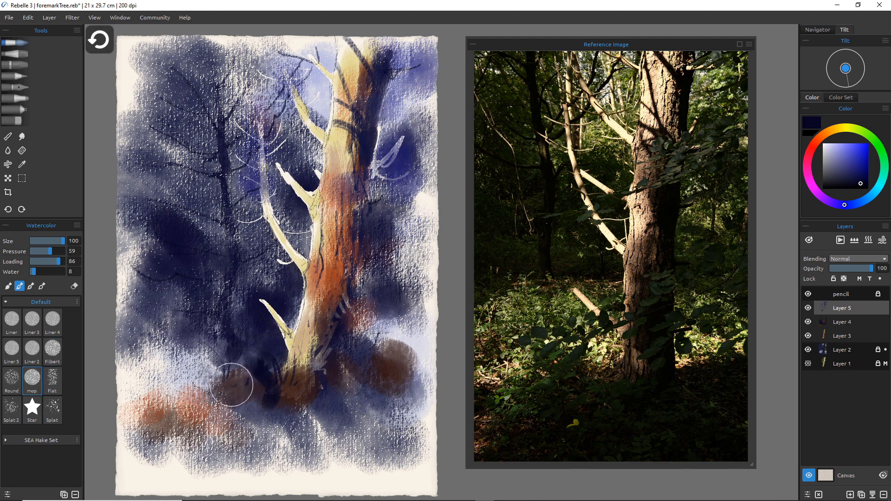
{"action": "key", "text": "ctrl+z"}
{"action": "key", "text": "ctrl+z"}
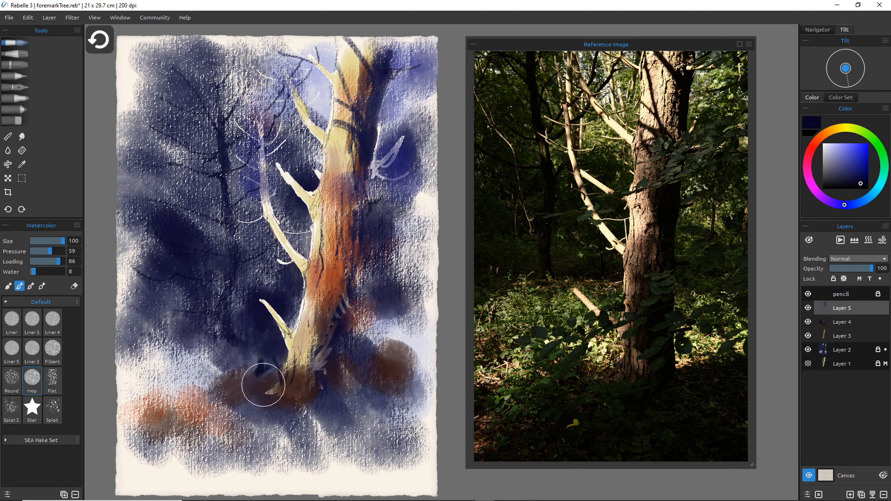
Add a new layer and paint a dark navy patch over the brown ground at the main trunk's base
{"action": "key", "text": "ctrl+z"}
{"action": "key", "text": "ctrl+z"}
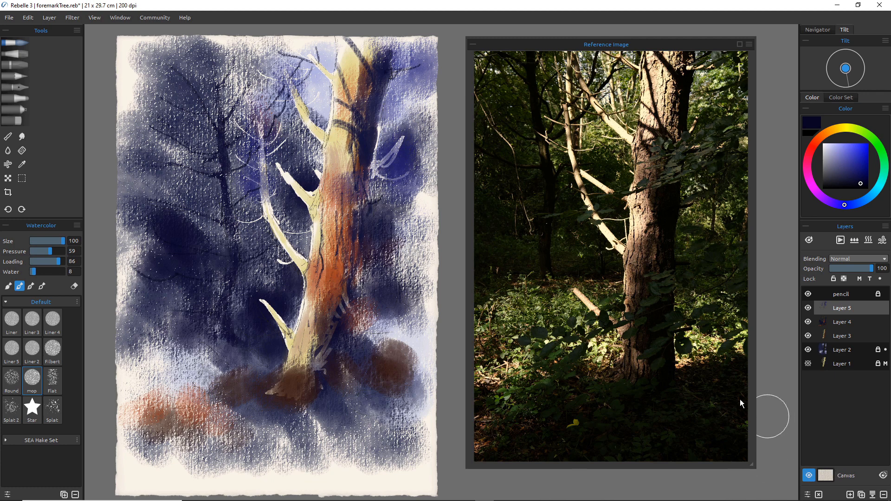
{"action": "left_click", "coordinate": [851, 495]}
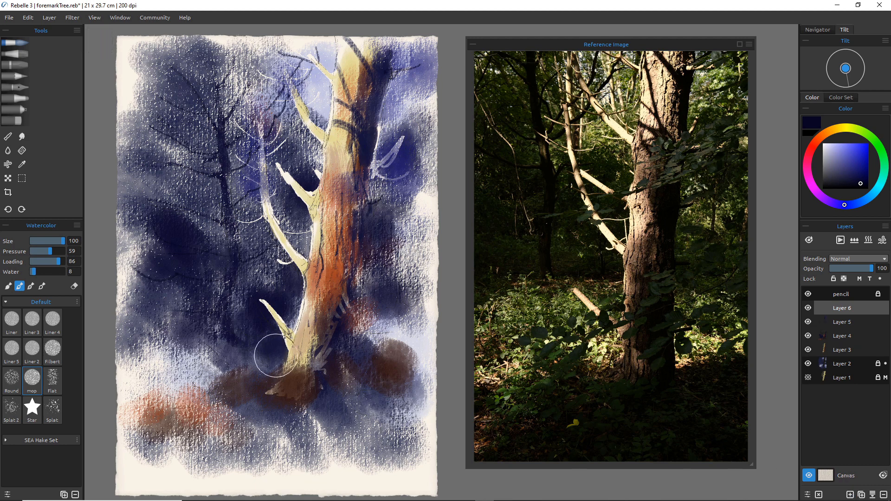
{"action": "left_click_drag", "start_coordinate": [288, 370], "coordinate": [284, 376]}
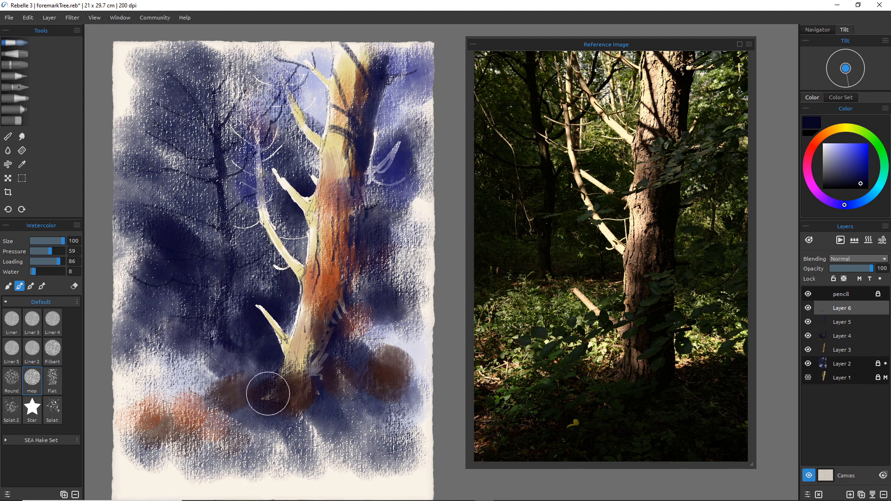
{"action": "mouse_move", "coordinate": [206, 333]}
{"action": "left_mouse_down"}
{"action": "mouse_move", "coordinate": [213, 379]}
{"action": "mouse_move", "coordinate": [203, 375]}
{"action": "mouse_move", "coordinate": [213, 374]}
{"action": "mouse_move", "coordinate": [204, 392]}
{"action": "mouse_move", "coordinate": [227, 352]}
{"action": "mouse_move", "coordinate": [267, 433]}
{"action": "left_mouse_up"}
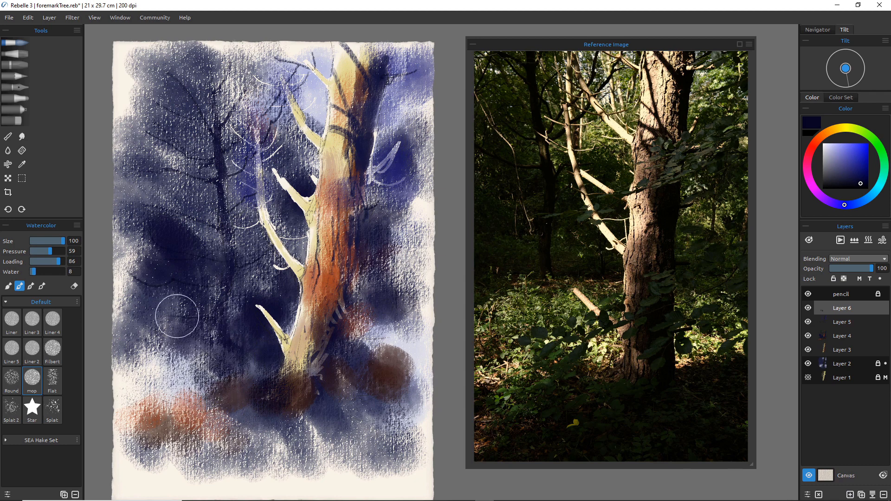
Paint dark red dabs on the pale ground left of the trunk's base with the mop brush at size 60
{"action": "key", "text": "bracketleft"}
{"action": "key", "text": "bracketleft"}
{"action": "key", "text": "bracketleft"}
{"action": "key", "text": "bracketleft"}
{"action": "key", "text": "bracketleft"}
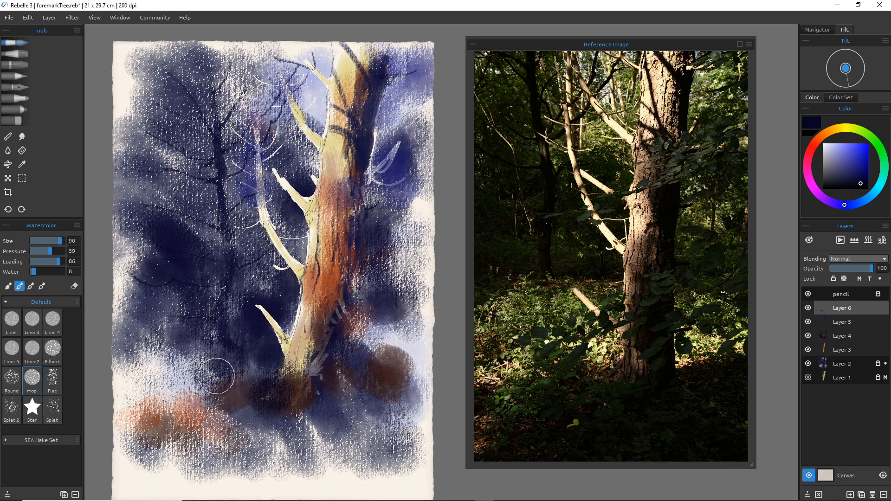
{"action": "key", "text": "bracketright"}
{"action": "left_click", "coordinate": [811, 146]}
{"action": "left_click", "coordinate": [861, 172]}
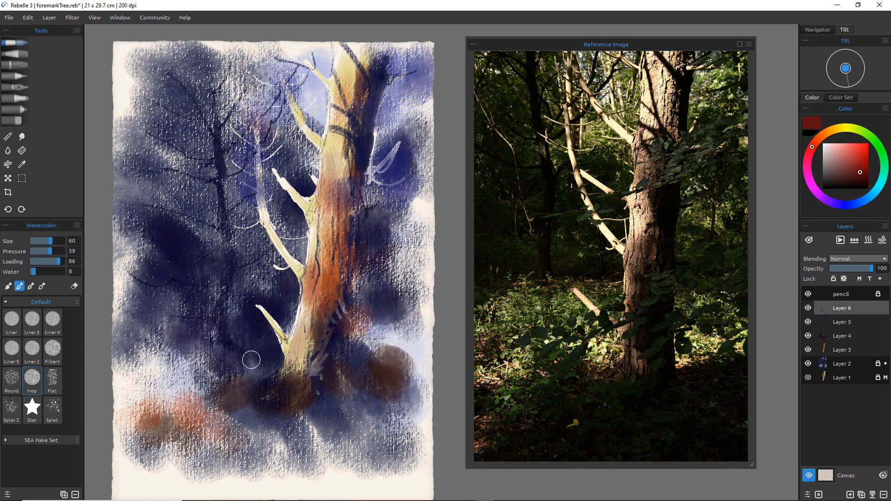
{"action": "left_click_drag", "start_coordinate": [251, 360], "coordinate": [258, 374]}
{"action": "mouse_move", "coordinate": [196, 369]}
{"action": "left_mouse_down"}
{"action": "mouse_move", "coordinate": [199, 399]}
{"action": "mouse_move", "coordinate": [177, 384]}
{"action": "mouse_move", "coordinate": [156, 392]}
{"action": "mouse_move", "coordinate": [147, 336]}
{"action": "mouse_move", "coordinate": [165, 370]}
{"action": "mouse_move", "coordinate": [157, 369]}
{"action": "mouse_move", "coordinate": [179, 360]}
{"action": "left_mouse_up"}
{"action": "left_click", "coordinate": [176, 384]}
{"action": "left_click", "coordinate": [199, 348]}
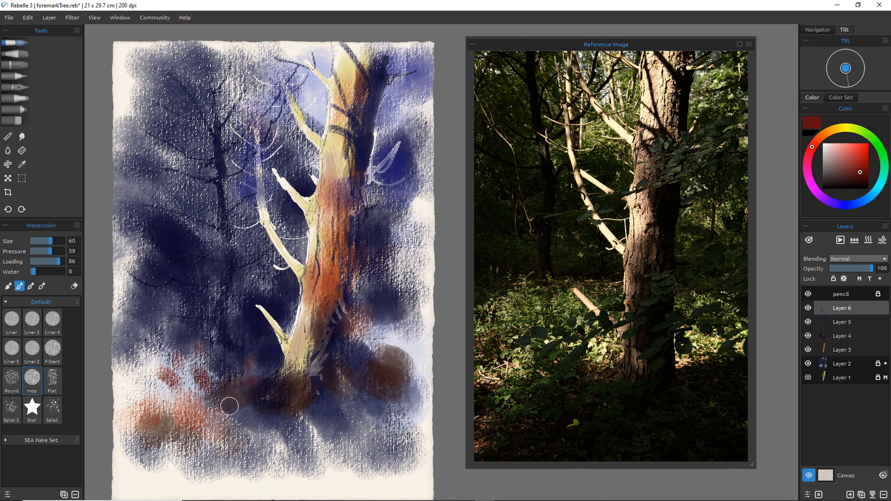
{"action": "mouse_move", "coordinate": [191, 402]}
{"action": "left_mouse_down"}
{"action": "mouse_move", "coordinate": [211, 409]}
{"action": "mouse_move", "coordinate": [216, 426]}
{"action": "mouse_move", "coordinate": [239, 421]}
{"action": "left_mouse_up"}
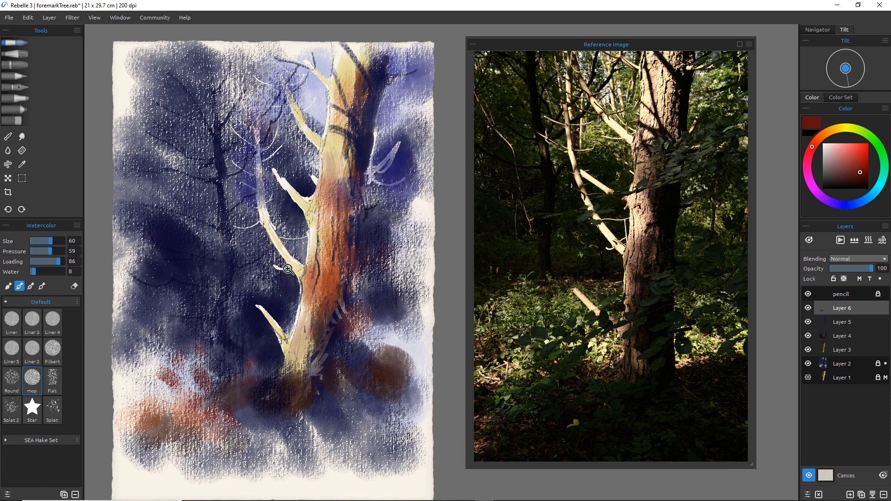
Examine the whole painting from far away and close up to judge its composition
{"action": "scroll", "coordinate": [277, 281], "scroll_direction": "down", "scroll_amount": 3}
{"action": "scroll", "coordinate": [279, 282], "scroll_direction": "up", "scroll_amount": 1}
{"action": "scroll", "coordinate": [279, 283], "scroll_direction": "up", "scroll_amount": 1}
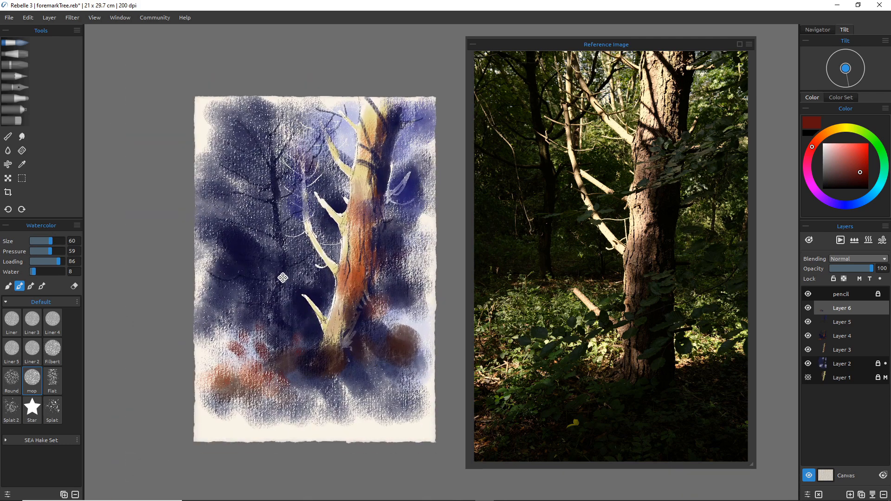
{"action": "scroll", "coordinate": [265, 271], "scroll_direction": "up", "scroll_amount": 2}
{"action": "scroll", "coordinate": [260, 275], "scroll_direction": "down", "scroll_amount": 4}
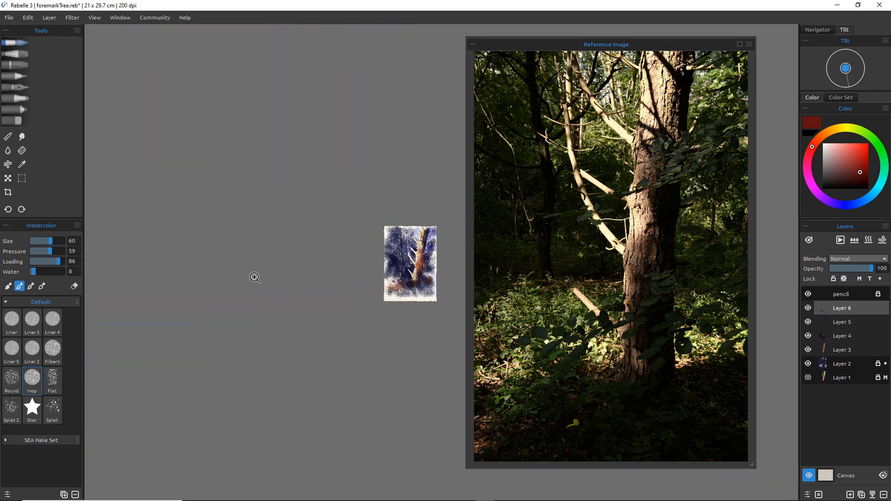
{"action": "left_click_drag", "start_coordinate": [393, 278], "coordinate": [307, 280]}
{"action": "scroll", "coordinate": [302, 279], "scroll_direction": "down", "scroll_amount": 2}
{"action": "scroll", "coordinate": [303, 279], "scroll_direction": "up", "scroll_amount": 1}
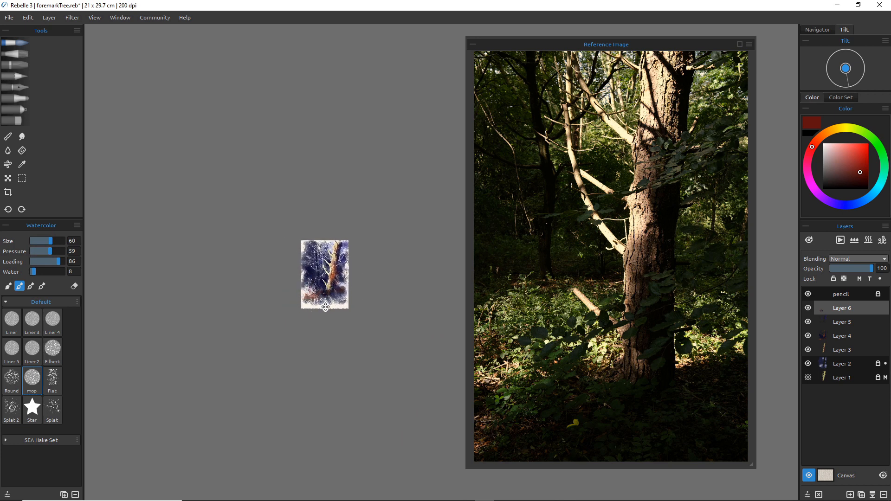
{"action": "scroll", "coordinate": [328, 281], "scroll_direction": "up", "scroll_amount": 5}
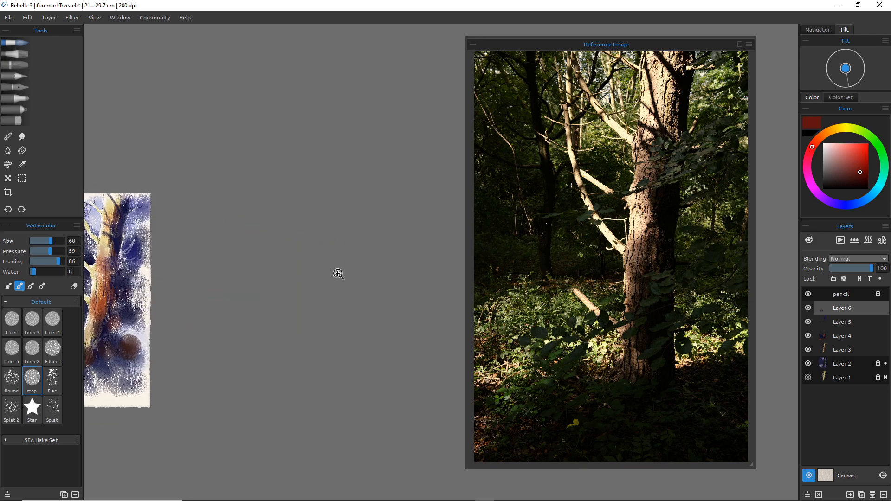
{"action": "left_click_drag", "start_coordinate": [149, 237], "coordinate": [348, 235]}
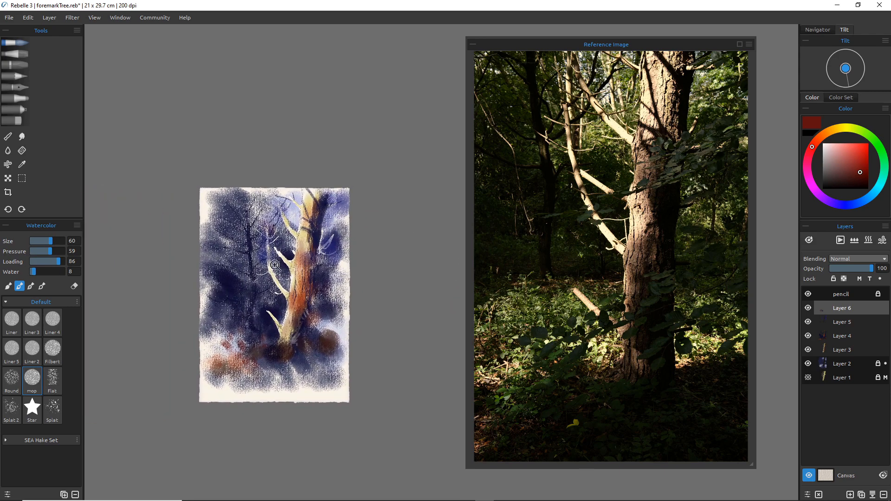
{"action": "scroll", "coordinate": [288, 254], "scroll_direction": "up", "scroll_amount": 4}
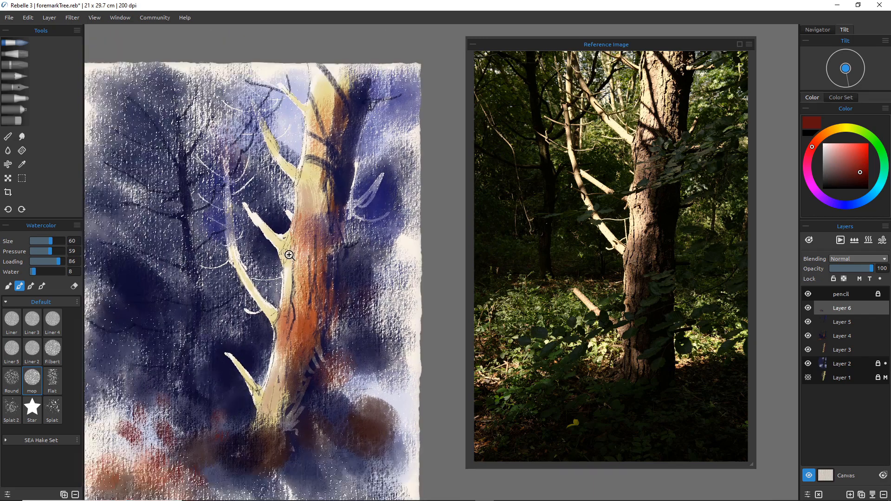
{"action": "mouse_move", "coordinate": [289, 255]}
{"action": "left_mouse_down"}
{"action": "mouse_move", "coordinate": [272, 264]}
{"action": "mouse_move", "coordinate": [293, 278]}
{"action": "mouse_move", "coordinate": [298, 248]}
{"action": "mouse_move", "coordinate": [302, 256]}
{"action": "left_mouse_up"}
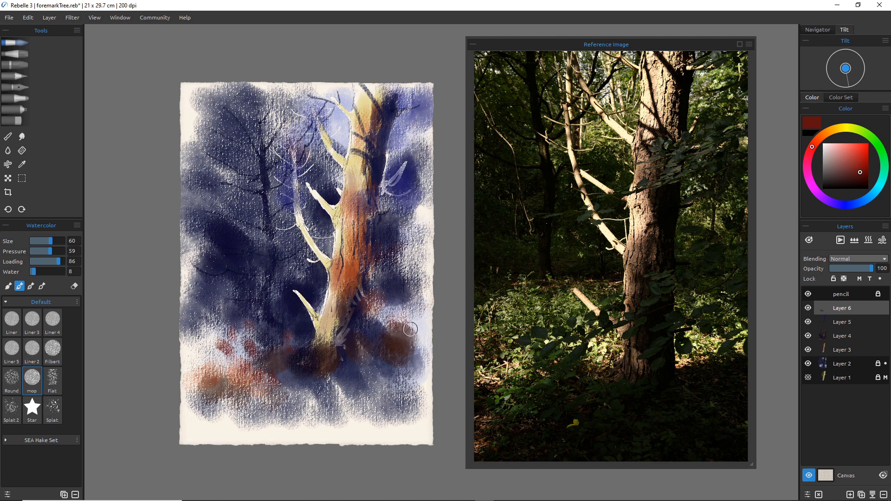
Paint dark purple along the painting's right, upper and left background edges with the mop brush at size 100
{"action": "key", "text": "bracketright"}
{"action": "key", "text": "bracketright"}
{"action": "key", "text": "bracketright"}
{"action": "key", "text": "bracketright"}
{"action": "key", "text": "bracketright"}
{"action": "key", "text": "bracketright"}
{"action": "key", "text": "bracketright"}
{"action": "key", "text": "bracketright"}
{"action": "left_click", "coordinate": [851, 179]}
{"action": "left_click_drag", "start_coordinate": [854, 206], "coordinate": [828, 201]}
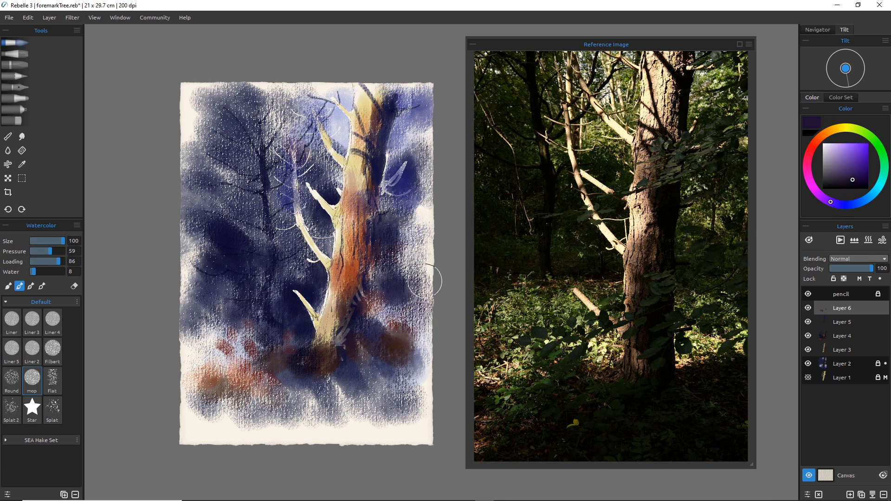
{"action": "mouse_move", "coordinate": [425, 281]}
{"action": "left_mouse_down"}
{"action": "mouse_move", "coordinate": [422, 196]}
{"action": "mouse_move", "coordinate": [428, 257]}
{"action": "mouse_move", "coordinate": [404, 246]}
{"action": "mouse_move", "coordinate": [423, 279]}
{"action": "mouse_move", "coordinate": [419, 137]}
{"action": "mouse_move", "coordinate": [430, 138]}
{"action": "mouse_move", "coordinate": [401, 140]}
{"action": "mouse_move", "coordinate": [405, 117]}
{"action": "mouse_move", "coordinate": [370, 83]}
{"action": "mouse_move", "coordinate": [391, 103]}
{"action": "mouse_move", "coordinate": [398, 91]}
{"action": "mouse_move", "coordinate": [425, 102]}
{"action": "mouse_move", "coordinate": [424, 80]}
{"action": "mouse_move", "coordinate": [430, 96]}
{"action": "mouse_move", "coordinate": [417, 124]}
{"action": "mouse_move", "coordinate": [371, 151]}
{"action": "mouse_move", "coordinate": [404, 142]}
{"action": "mouse_move", "coordinate": [434, 172]}
{"action": "mouse_move", "coordinate": [407, 197]}
{"action": "mouse_move", "coordinate": [416, 294]}
{"action": "left_mouse_up"}
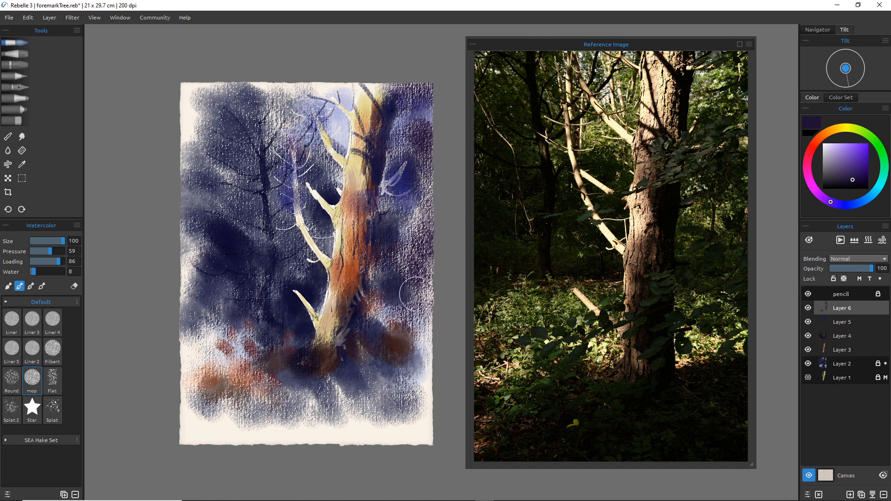
{"action": "mouse_move", "coordinate": [311, 75]}
{"action": "left_mouse_down"}
{"action": "mouse_move", "coordinate": [333, 82]}
{"action": "mouse_move", "coordinate": [331, 73]}
{"action": "mouse_move", "coordinate": [324, 88]}
{"action": "mouse_move", "coordinate": [333, 119]}
{"action": "mouse_move", "coordinate": [304, 91]}
{"action": "mouse_move", "coordinate": [310, 107]}
{"action": "mouse_move", "coordinate": [269, 81]}
{"action": "mouse_move", "coordinate": [218, 79]}
{"action": "mouse_move", "coordinate": [253, 114]}
{"action": "mouse_move", "coordinate": [251, 93]}
{"action": "mouse_move", "coordinate": [272, 92]}
{"action": "mouse_move", "coordinate": [247, 84]}
{"action": "mouse_move", "coordinate": [217, 95]}
{"action": "mouse_move", "coordinate": [217, 108]}
{"action": "mouse_move", "coordinate": [182, 115]}
{"action": "mouse_move", "coordinate": [198, 148]}
{"action": "mouse_move", "coordinate": [168, 189]}
{"action": "left_mouse_up"}
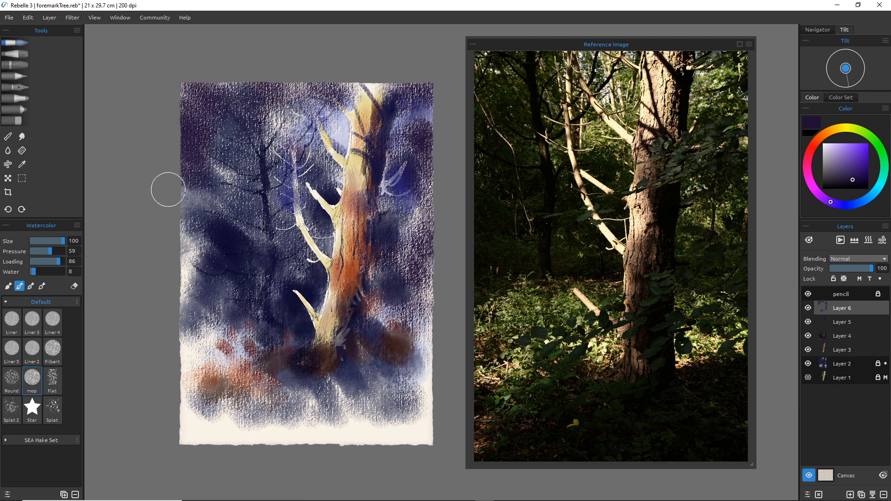
{"action": "mouse_move", "coordinate": [167, 244]}
{"action": "left_mouse_down"}
{"action": "mouse_move", "coordinate": [189, 299]}
{"action": "mouse_move", "coordinate": [181, 342]}
{"action": "mouse_move", "coordinate": [230, 325]}
{"action": "left_mouse_up"}
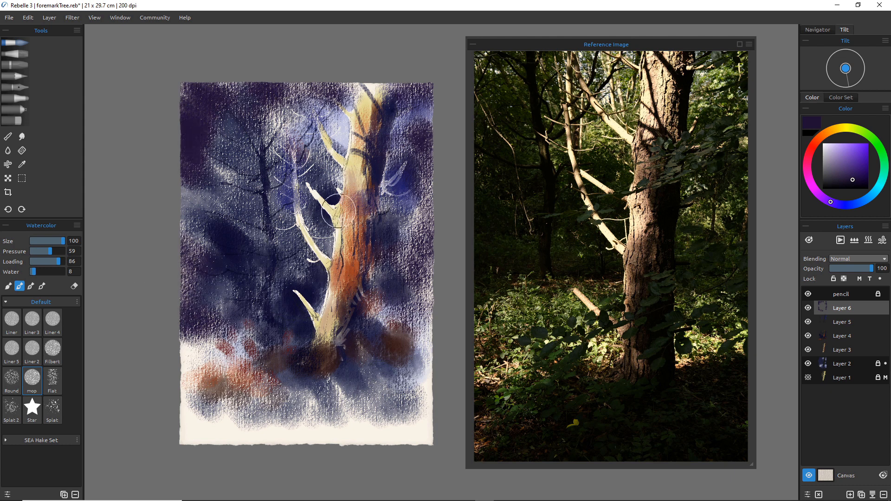
{"action": "left_click_drag", "start_coordinate": [338, 212], "coordinate": [362, 213]}
Paint pale golden yellow patches across the sunlit ground on both sides of the trunk's base
{"action": "left_click", "coordinate": [847, 129]}
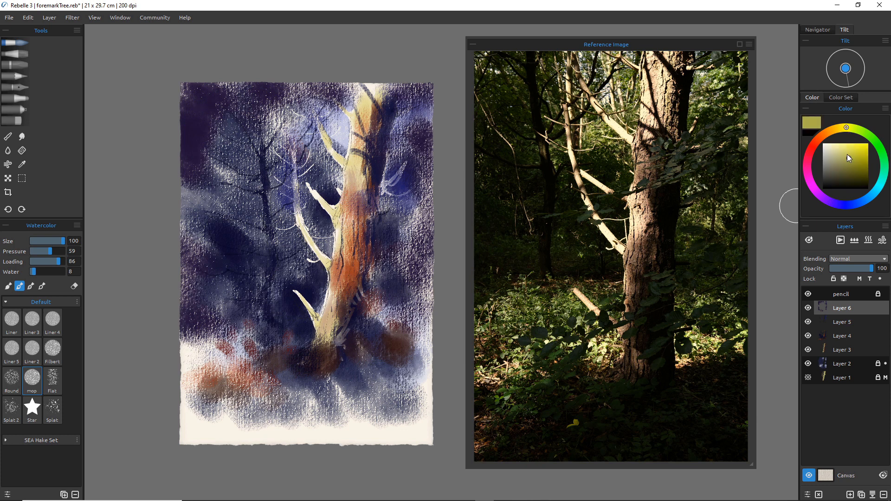
{"action": "left_click_drag", "start_coordinate": [848, 155], "coordinate": [840, 129]}
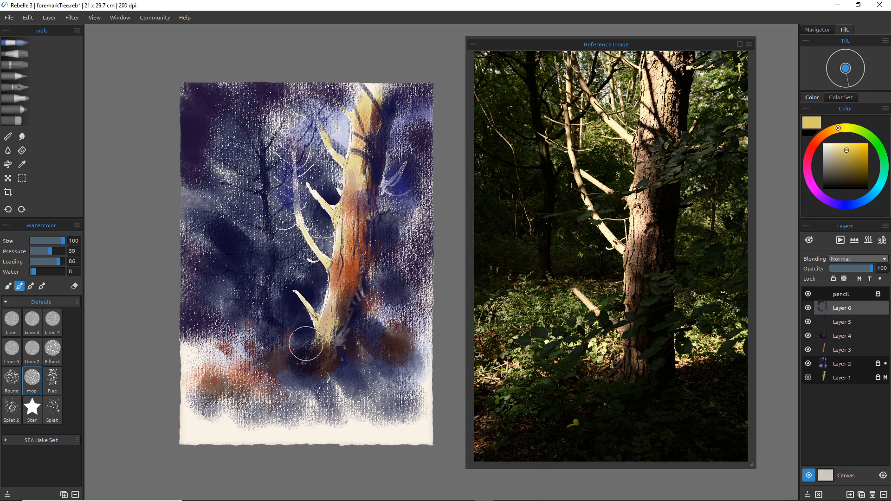
{"action": "mouse_move", "coordinate": [200, 341]}
{"action": "left_mouse_down"}
{"action": "mouse_move", "coordinate": [262, 357]}
{"action": "mouse_move", "coordinate": [188, 368]}
{"action": "mouse_move", "coordinate": [179, 355]}
{"action": "mouse_move", "coordinate": [191, 347]}
{"action": "mouse_move", "coordinate": [305, 348]}
{"action": "mouse_move", "coordinate": [301, 340]}
{"action": "mouse_move", "coordinate": [255, 351]}
{"action": "left_mouse_up"}
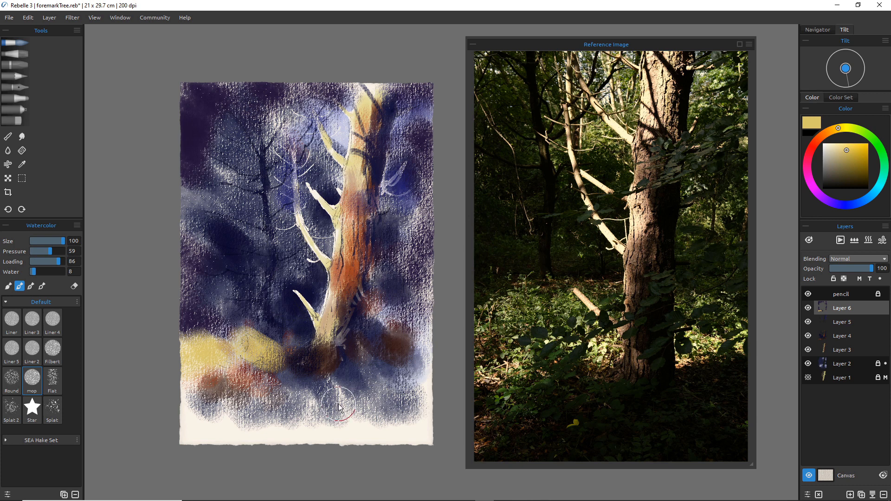
{"action": "mouse_move", "coordinate": [229, 372]}
{"action": "left_mouse_down"}
{"action": "mouse_move", "coordinate": [251, 374]}
{"action": "mouse_move", "coordinate": [242, 369]}
{"action": "mouse_move", "coordinate": [254, 364]}
{"action": "mouse_move", "coordinate": [288, 357]}
{"action": "left_mouse_up"}
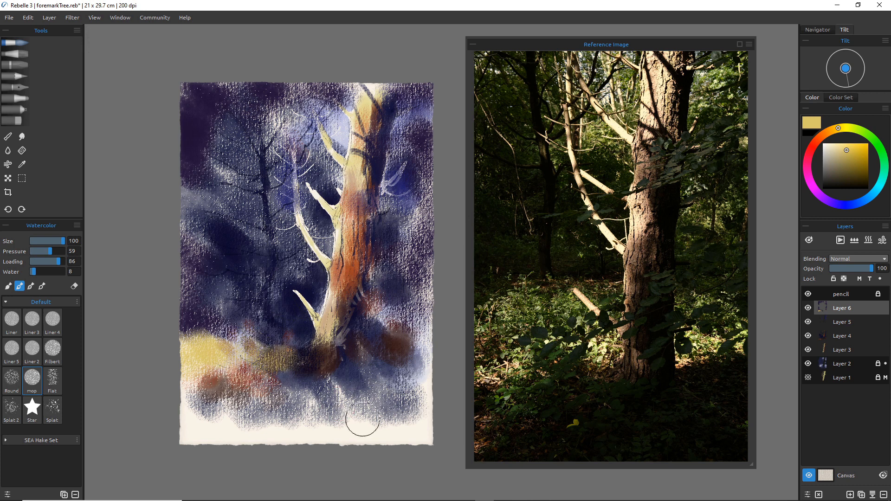
{"action": "mouse_move", "coordinate": [360, 360]}
{"action": "left_mouse_down"}
{"action": "mouse_move", "coordinate": [381, 353]}
{"action": "mouse_move", "coordinate": [384, 344]}
{"action": "mouse_move", "coordinate": [416, 356]}
{"action": "left_mouse_up"}
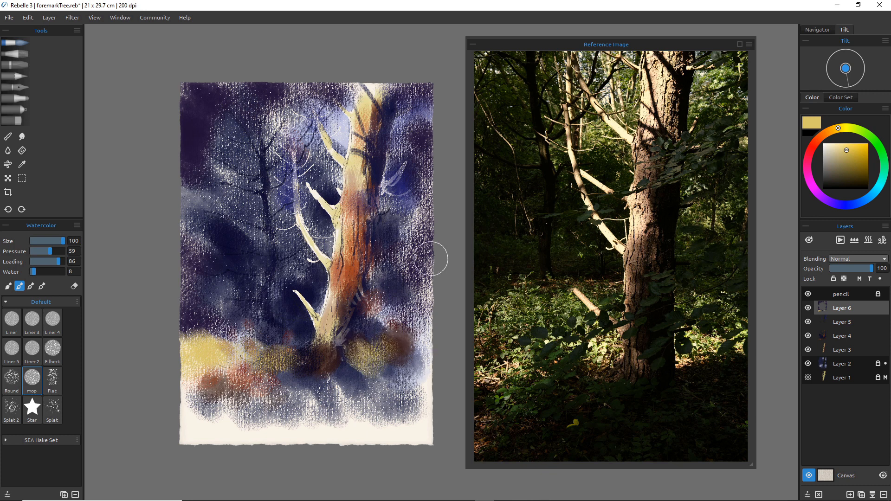
Cover the foreground, the trunk's base and the background right of the trunk in dark blue, and dry the layer
{"action": "left_click", "coordinate": [839, 179]}
{"action": "left_click", "coordinate": [839, 205]}
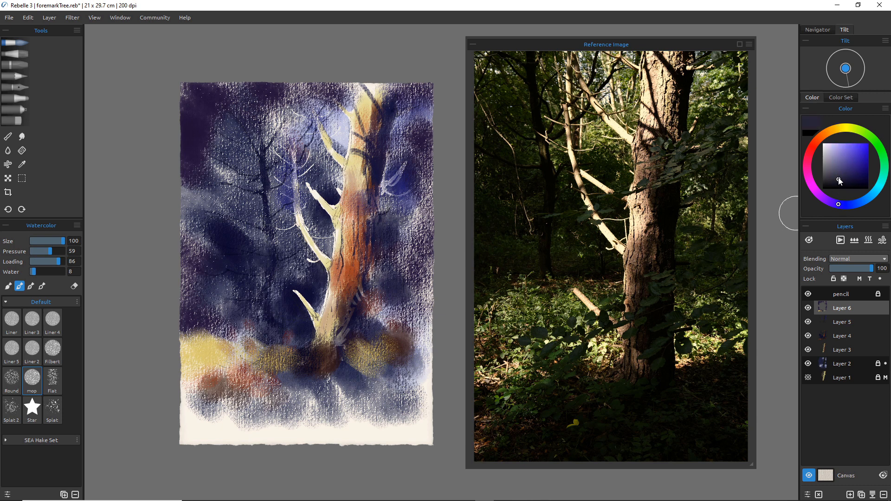
{"action": "left_click", "coordinate": [847, 179]}
{"action": "mouse_move", "coordinate": [353, 399]}
{"action": "left_mouse_down"}
{"action": "mouse_move", "coordinate": [415, 454]}
{"action": "mouse_move", "coordinate": [405, 417]}
{"action": "mouse_move", "coordinate": [438, 408]}
{"action": "mouse_move", "coordinate": [416, 364]}
{"action": "left_mouse_up"}
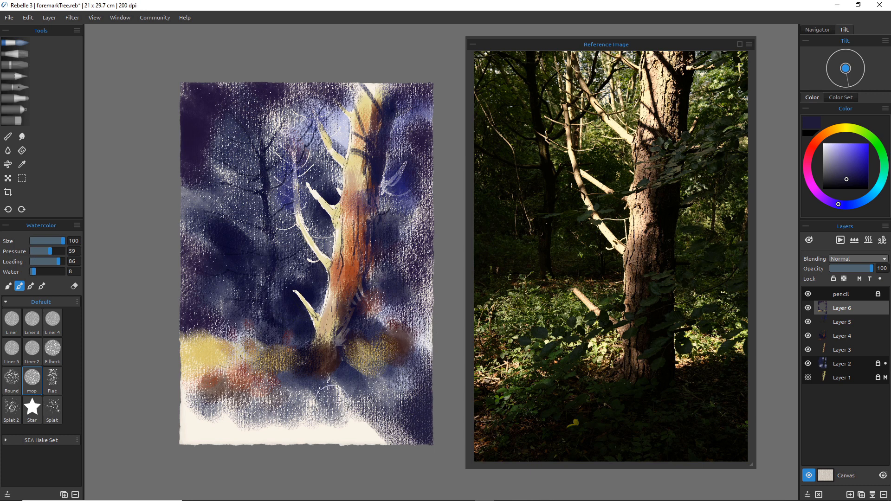
{"action": "mouse_move", "coordinate": [339, 400]}
{"action": "left_mouse_down"}
{"action": "mouse_move", "coordinate": [324, 387]}
{"action": "mouse_move", "coordinate": [334, 378]}
{"action": "mouse_move", "coordinate": [394, 420]}
{"action": "mouse_move", "coordinate": [383, 437]}
{"action": "mouse_move", "coordinate": [324, 406]}
{"action": "mouse_move", "coordinate": [320, 432]}
{"action": "mouse_move", "coordinate": [315, 382]}
{"action": "mouse_move", "coordinate": [339, 373]}
{"action": "mouse_move", "coordinate": [332, 348]}
{"action": "mouse_move", "coordinate": [322, 352]}
{"action": "mouse_move", "coordinate": [336, 306]}
{"action": "mouse_move", "coordinate": [324, 338]}
{"action": "mouse_move", "coordinate": [337, 333]}
{"action": "mouse_move", "coordinate": [339, 318]}
{"action": "mouse_move", "coordinate": [342, 348]}
{"action": "mouse_move", "coordinate": [338, 330]}
{"action": "mouse_move", "coordinate": [313, 326]}
{"action": "mouse_move", "coordinate": [291, 341]}
{"action": "mouse_move", "coordinate": [275, 398]}
{"action": "mouse_move", "coordinate": [245, 402]}
{"action": "mouse_move", "coordinate": [272, 403]}
{"action": "mouse_move", "coordinate": [276, 389]}
{"action": "mouse_move", "coordinate": [225, 418]}
{"action": "mouse_move", "coordinate": [189, 386]}
{"action": "mouse_move", "coordinate": [188, 405]}
{"action": "mouse_move", "coordinate": [199, 445]}
{"action": "mouse_move", "coordinate": [223, 419]}
{"action": "mouse_move", "coordinate": [337, 405]}
{"action": "mouse_move", "coordinate": [356, 450]}
{"action": "mouse_move", "coordinate": [383, 450]}
{"action": "mouse_move", "coordinate": [375, 429]}
{"action": "mouse_move", "coordinate": [397, 422]}
{"action": "mouse_move", "coordinate": [388, 388]}
{"action": "mouse_move", "coordinate": [394, 373]}
{"action": "mouse_move", "coordinate": [412, 362]}
{"action": "mouse_move", "coordinate": [438, 375]}
{"action": "mouse_move", "coordinate": [435, 330]}
{"action": "mouse_move", "coordinate": [405, 304]}
{"action": "mouse_move", "coordinate": [439, 346]}
{"action": "mouse_move", "coordinate": [399, 311]}
{"action": "mouse_move", "coordinate": [426, 321]}
{"action": "mouse_move", "coordinate": [431, 306]}
{"action": "mouse_move", "coordinate": [415, 276]}
{"action": "mouse_move", "coordinate": [430, 251]}
{"action": "mouse_move", "coordinate": [401, 256]}
{"action": "mouse_move", "coordinate": [428, 220]}
{"action": "mouse_move", "coordinate": [415, 204]}
{"action": "left_mouse_up"}
{"action": "mouse_move", "coordinate": [388, 360]}
{"action": "left_mouse_down"}
{"action": "mouse_move", "coordinate": [389, 404]}
{"action": "mouse_move", "coordinate": [396, 450]}
{"action": "left_mouse_up"}
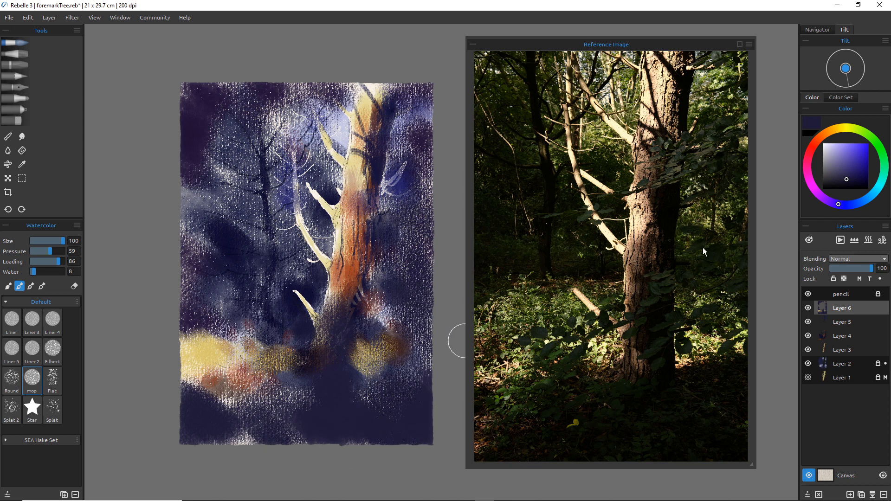
{"action": "left_click", "coordinate": [869, 240]}
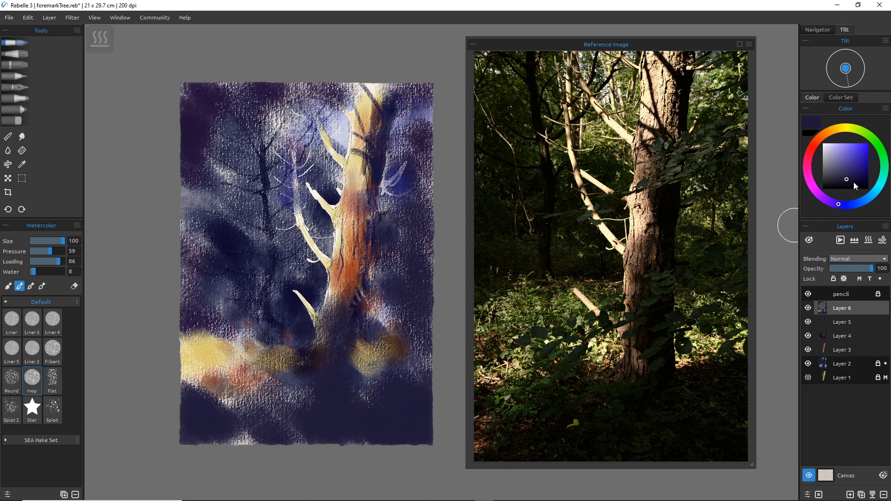
Deepen the foreground below the yellow ground band with a more saturated navy, and dry the layer
{"action": "left_click", "coordinate": [861, 181]}
{"action": "mouse_move", "coordinate": [372, 390]}
{"action": "left_mouse_down"}
{"action": "mouse_move", "coordinate": [341, 432]}
{"action": "mouse_move", "coordinate": [310, 424]}
{"action": "left_mouse_up"}
{"action": "mouse_move", "coordinate": [437, 389]}
{"action": "left_mouse_down"}
{"action": "mouse_move", "coordinate": [295, 405]}
{"action": "mouse_move", "coordinate": [287, 419]}
{"action": "mouse_move", "coordinate": [204, 412]}
{"action": "mouse_move", "coordinate": [287, 465]}
{"action": "mouse_move", "coordinate": [193, 437]}
{"action": "mouse_move", "coordinate": [251, 390]}
{"action": "left_mouse_up"}
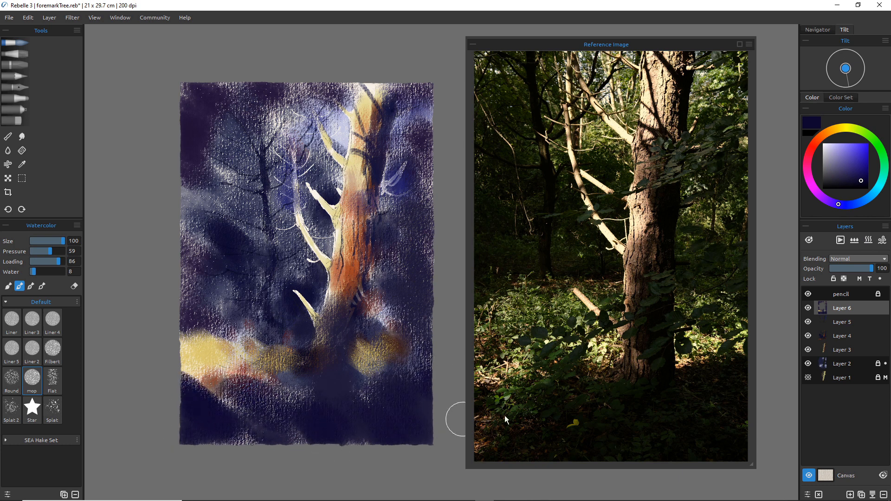
{"action": "left_click", "coordinate": [868, 242]}
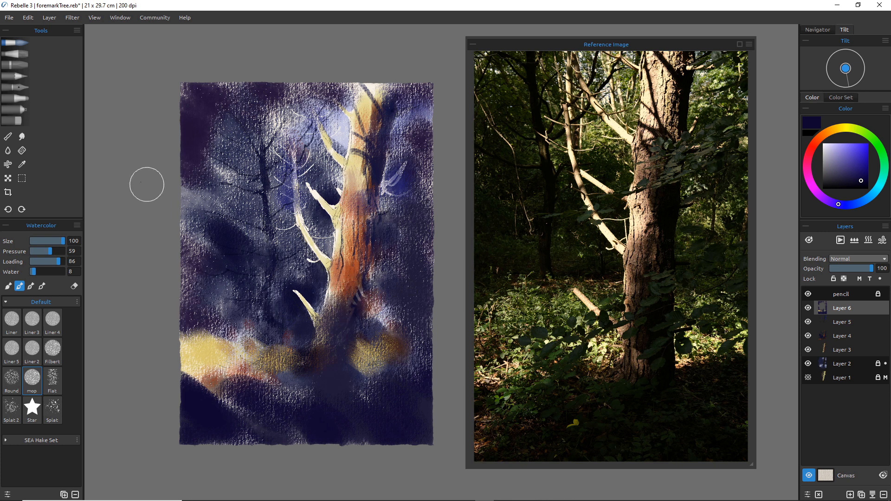
Sample the orange from the main trunk and dab it across the dark foreground with the watercolor brush
{"action": "left_click", "coordinate": [21, 165]}
{"action": "left_click_drag", "start_coordinate": [348, 260], "coordinate": [353, 274]}
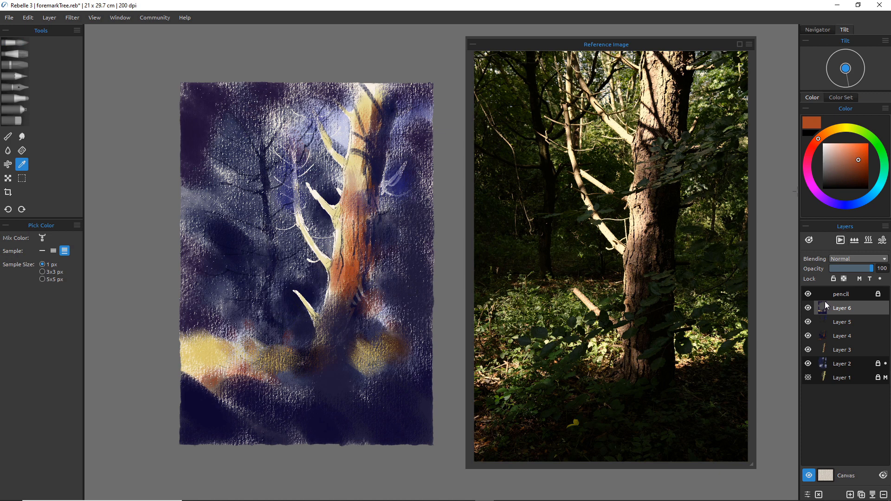
{"action": "left_click", "coordinate": [8, 43]}
{"action": "mouse_move", "coordinate": [358, 388]}
{"action": "left_mouse_down"}
{"action": "mouse_move", "coordinate": [418, 384]}
{"action": "mouse_move", "coordinate": [330, 385]}
{"action": "mouse_move", "coordinate": [298, 396]}
{"action": "mouse_move", "coordinate": [268, 378]}
{"action": "mouse_move", "coordinate": [259, 416]}
{"action": "mouse_move", "coordinate": [295, 428]}
{"action": "mouse_move", "coordinate": [291, 410]}
{"action": "mouse_move", "coordinate": [343, 410]}
{"action": "mouse_move", "coordinate": [253, 398]}
{"action": "mouse_move", "coordinate": [247, 417]}
{"action": "mouse_move", "coordinate": [223, 435]}
{"action": "left_mouse_up"}
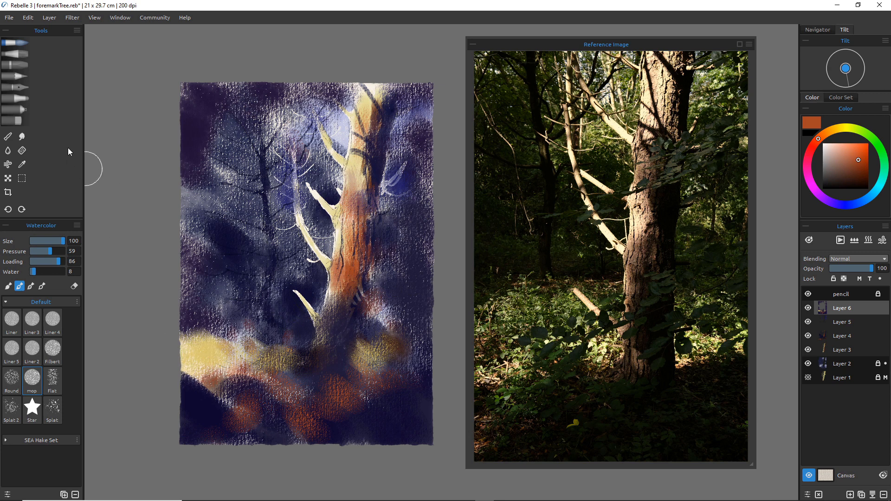
Paint pale blue light into the upper background beside the trunk and over the yellow ground left of its base
{"action": "left_click_drag", "start_coordinate": [349, 146], "coordinate": [348, 137]}
{"action": "left_click", "coordinate": [873, 193]}
{"action": "left_click", "coordinate": [839, 156]}
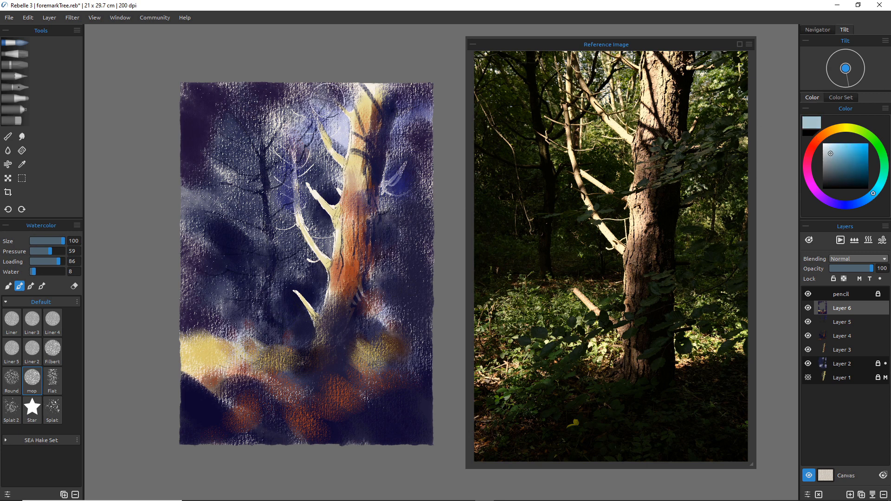
{"action": "left_click_drag", "start_coordinate": [285, 80], "coordinate": [269, 118]}
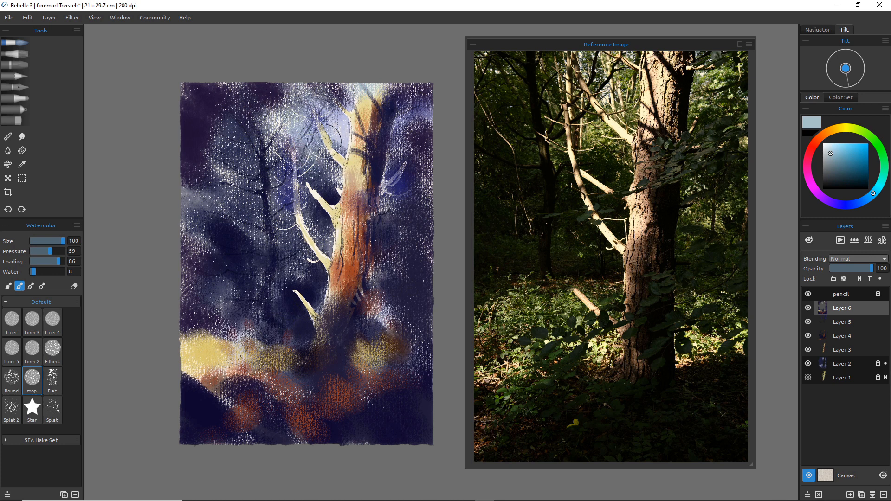
{"action": "mouse_move", "coordinate": [212, 353]}
{"action": "left_mouse_down"}
{"action": "mouse_move", "coordinate": [265, 355]}
{"action": "mouse_move", "coordinate": [279, 366]}
{"action": "mouse_move", "coordinate": [276, 342]}
{"action": "mouse_move", "coordinate": [292, 333]}
{"action": "mouse_move", "coordinate": [290, 352]}
{"action": "mouse_move", "coordinate": [304, 333]}
{"action": "mouse_move", "coordinate": [250, 350]}
{"action": "mouse_move", "coordinate": [248, 342]}
{"action": "mouse_move", "coordinate": [218, 340]}
{"action": "mouse_move", "coordinate": [165, 347]}
{"action": "left_mouse_up"}
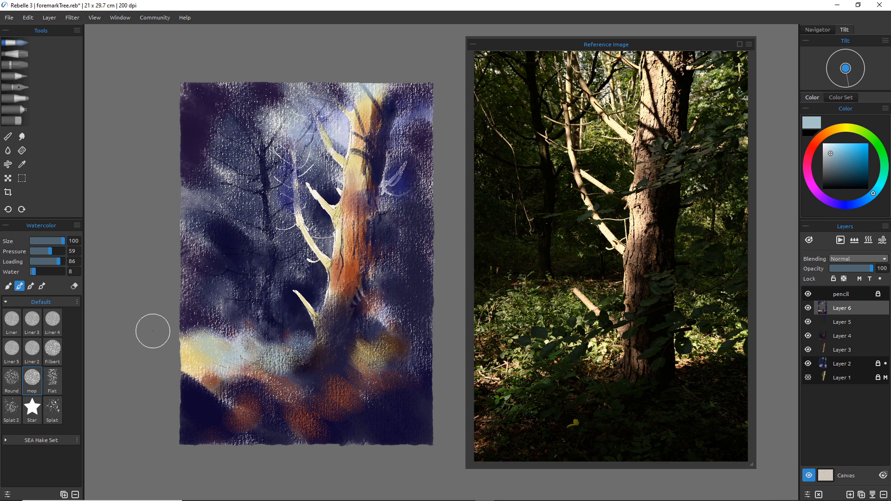
Paint pale blue light patches right of the trunk's base and in the background right of the trunk, and dry the layer
{"action": "mouse_move", "coordinate": [372, 376]}
{"action": "left_mouse_down"}
{"action": "mouse_move", "coordinate": [375, 349]}
{"action": "mouse_move", "coordinate": [415, 364]}
{"action": "mouse_move", "coordinate": [382, 413]}
{"action": "mouse_move", "coordinate": [347, 415]}
{"action": "mouse_move", "coordinate": [355, 396]}
{"action": "mouse_move", "coordinate": [368, 399]}
{"action": "mouse_move", "coordinate": [369, 382]}
{"action": "mouse_move", "coordinate": [416, 396]}
{"action": "mouse_move", "coordinate": [349, 388]}
{"action": "mouse_move", "coordinate": [330, 374]}
{"action": "mouse_move", "coordinate": [330, 356]}
{"action": "mouse_move", "coordinate": [330, 382]}
{"action": "mouse_move", "coordinate": [304, 377]}
{"action": "mouse_move", "coordinate": [332, 320]}
{"action": "mouse_move", "coordinate": [315, 351]}
{"action": "mouse_move", "coordinate": [330, 355]}
{"action": "mouse_move", "coordinate": [324, 376]}
{"action": "left_mouse_up"}
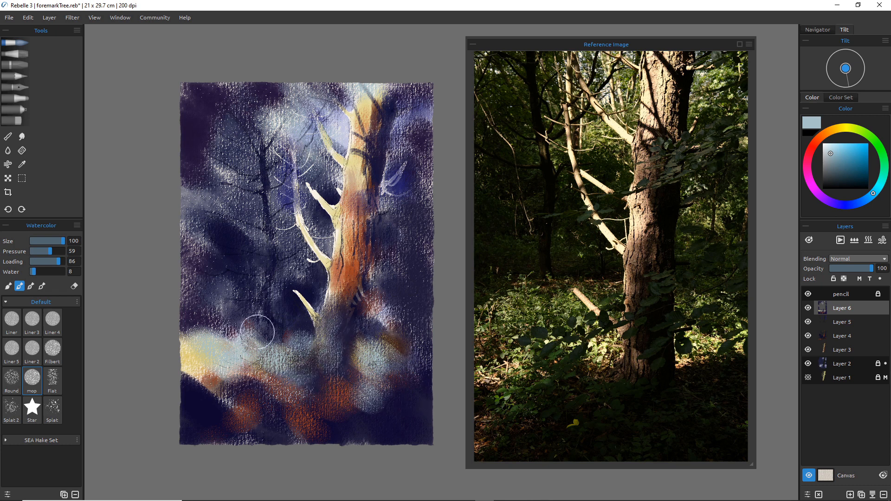
{"action": "mouse_move", "coordinate": [347, 204]}
{"action": "left_mouse_down"}
{"action": "mouse_move", "coordinate": [337, 218]}
{"action": "mouse_move", "coordinate": [344, 223]}
{"action": "mouse_move", "coordinate": [360, 157]}
{"action": "mouse_move", "coordinate": [341, 220]}
{"action": "left_mouse_up"}
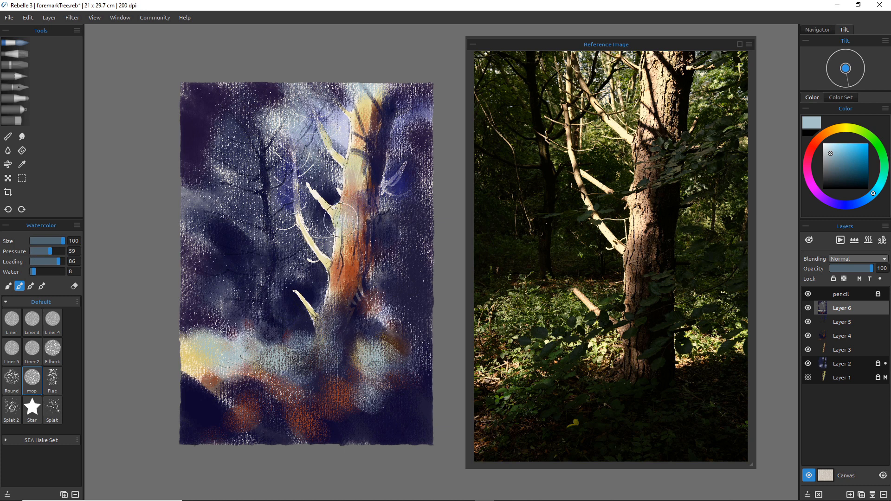
{"action": "mouse_move", "coordinate": [341, 220]}
{"action": "left_mouse_down"}
{"action": "mouse_move", "coordinate": [417, 264]}
{"action": "mouse_move", "coordinate": [396, 224]}
{"action": "mouse_move", "coordinate": [397, 246]}
{"action": "mouse_move", "coordinate": [428, 204]}
{"action": "mouse_move", "coordinate": [427, 259]}
{"action": "mouse_move", "coordinate": [394, 210]}
{"action": "mouse_move", "coordinate": [398, 203]}
{"action": "mouse_move", "coordinate": [438, 272]}
{"action": "left_mouse_up"}
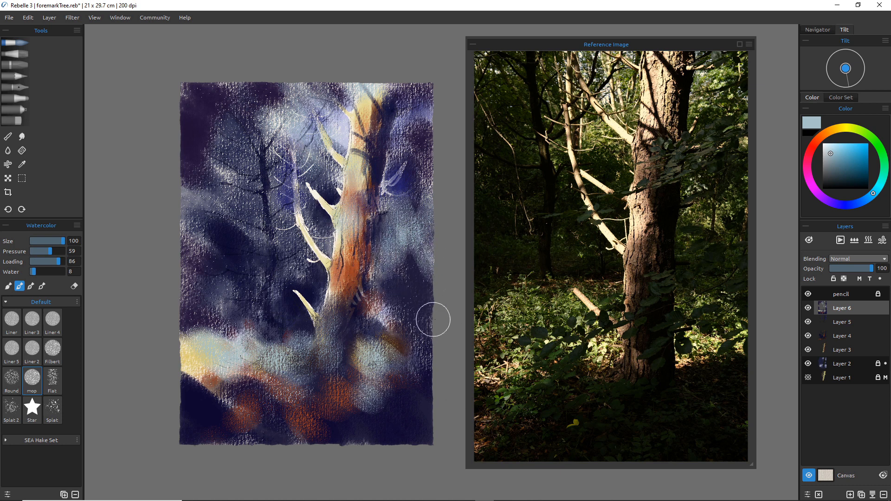
{"action": "left_click", "coordinate": [869, 243]}
Choose a dark navy blue and reduce the watercolor brush to size 40
{"action": "mouse_move", "coordinate": [849, 158]}
{"action": "left_mouse_down"}
{"action": "mouse_move", "coordinate": [853, 205]}
{"action": "mouse_move", "coordinate": [855, 180]}
{"action": "left_mouse_up"}
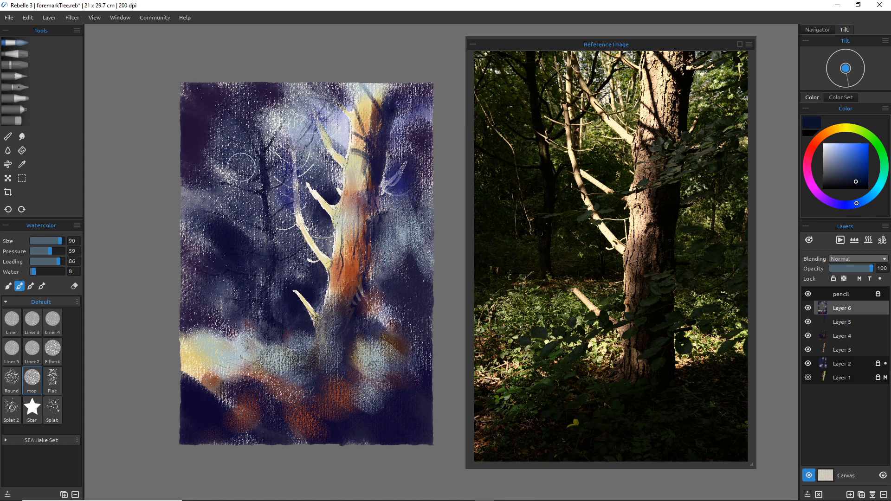
{"action": "key", "text": "["}
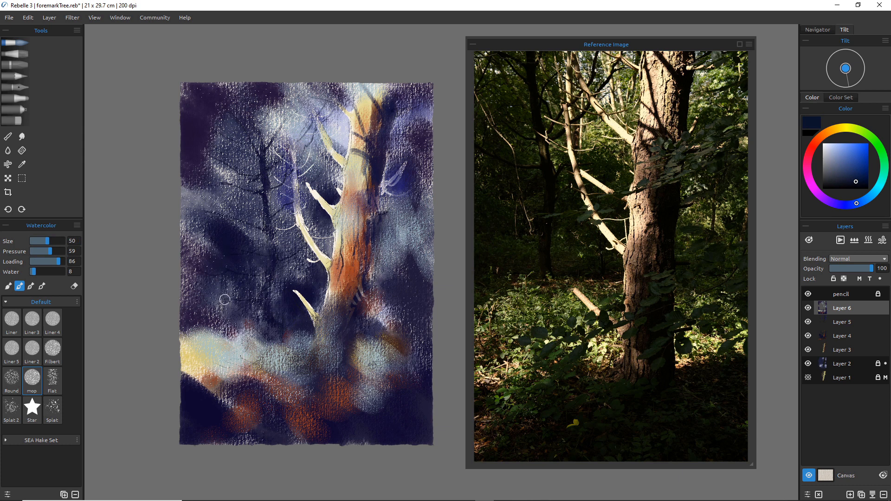
{"action": "key", "text": "["}
{"action": "left_click_drag", "start_coordinate": [225, 313], "coordinate": [222, 318]}
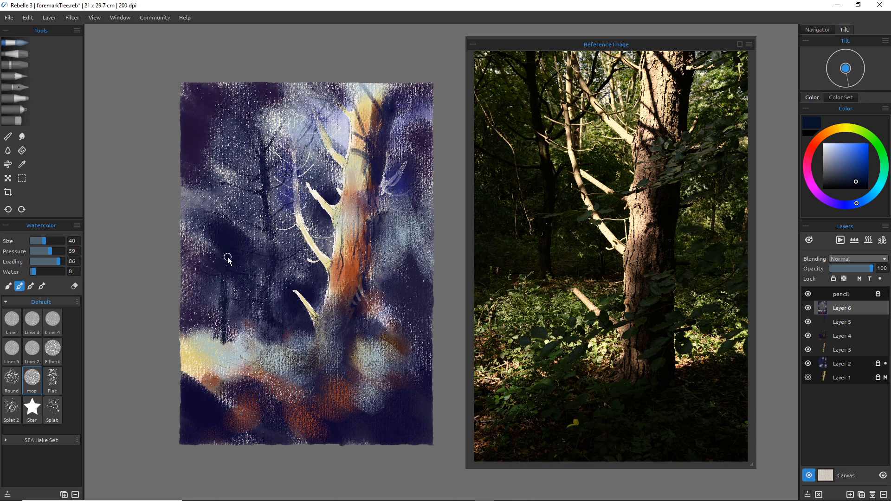
{"action": "key", "text": "ctrl+z"}
{"action": "key", "text": "ctrl+z"}
{"action": "key", "text": "ctrl+z"}
{"action": "key", "text": "ctrl+z"}
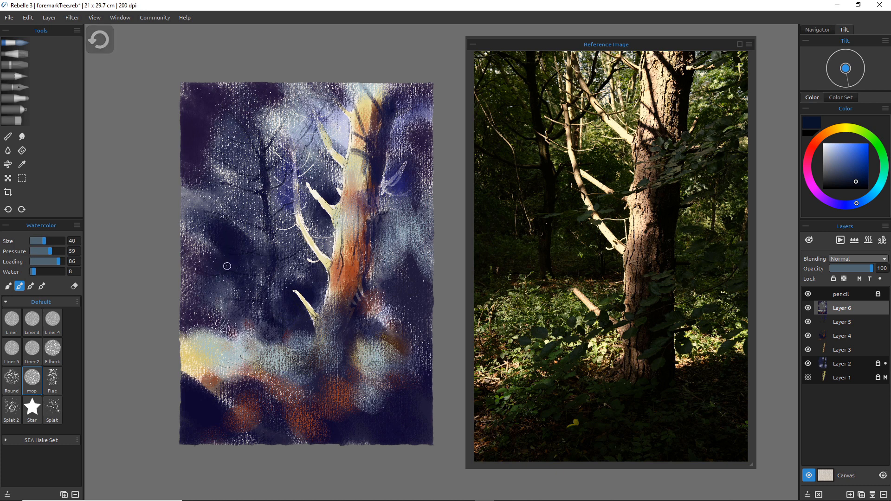
Add a new layer above Layer 6 and begin a slim dark navy trunk in the background left of the existing dark tree
{"action": "left_click", "coordinate": [840, 323]}
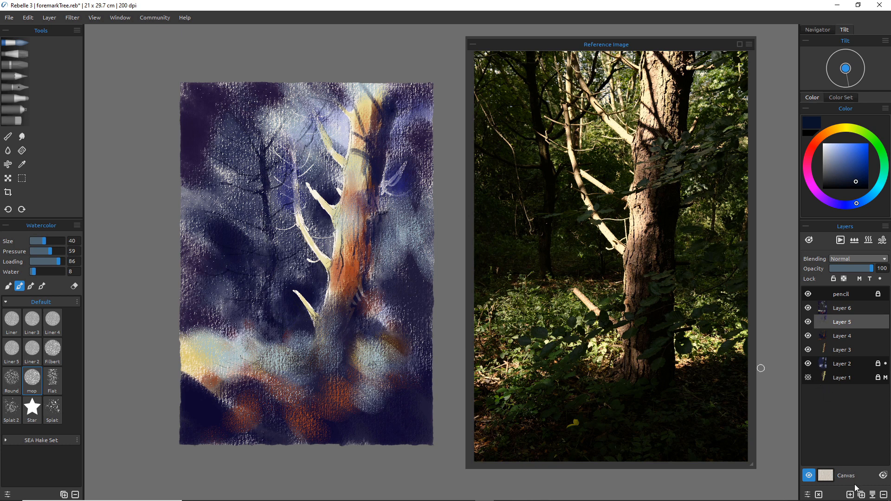
{"action": "left_click", "coordinate": [842, 309]}
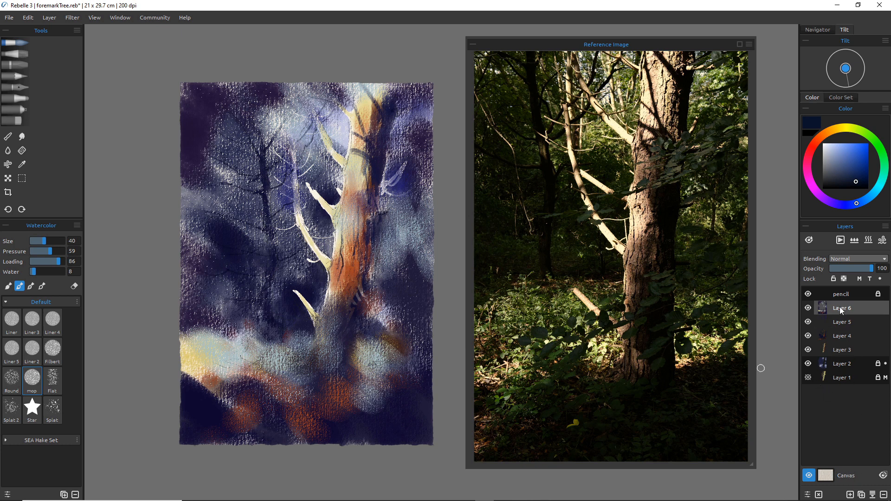
{"action": "left_click", "coordinate": [850, 495]}
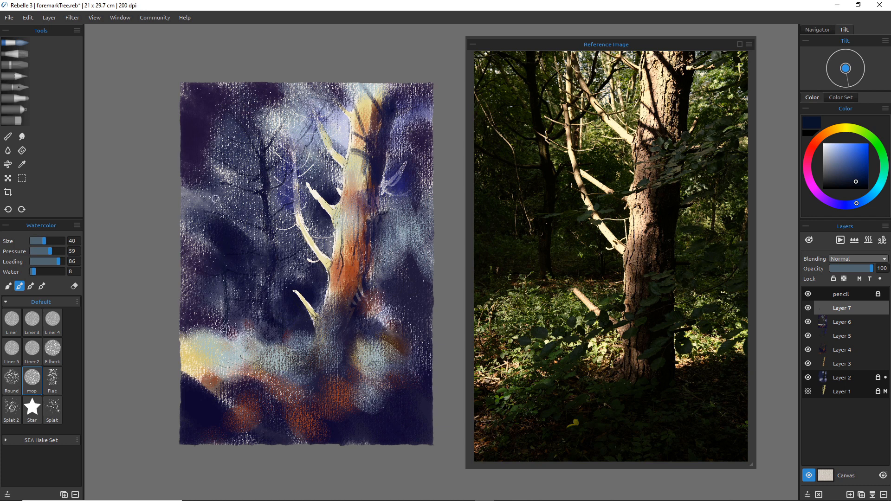
{"action": "left_click_drag", "start_coordinate": [219, 163], "coordinate": [227, 225]}
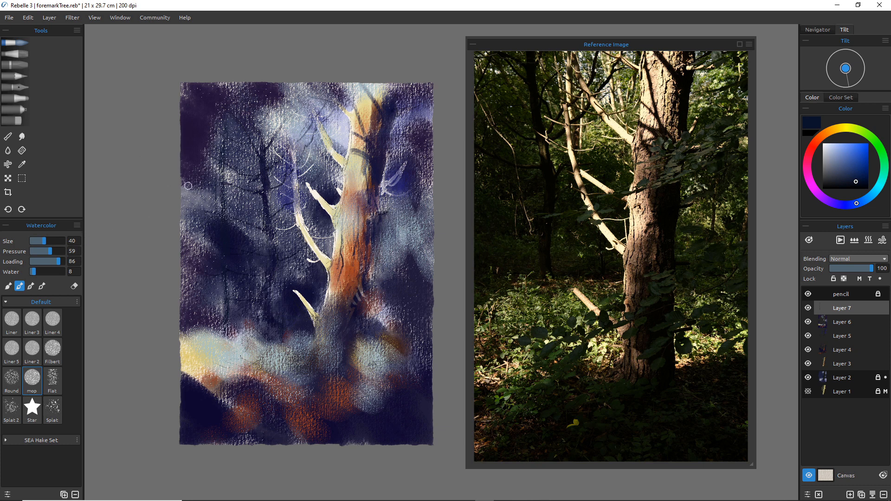
Strengthen the slim background trunk with the Filbert brush, and darken the ground edge toward the main trunk at size 60
{"action": "left_click", "coordinate": [52, 353]}
{"action": "left_click_drag", "start_coordinate": [223, 183], "coordinate": [223, 223]}
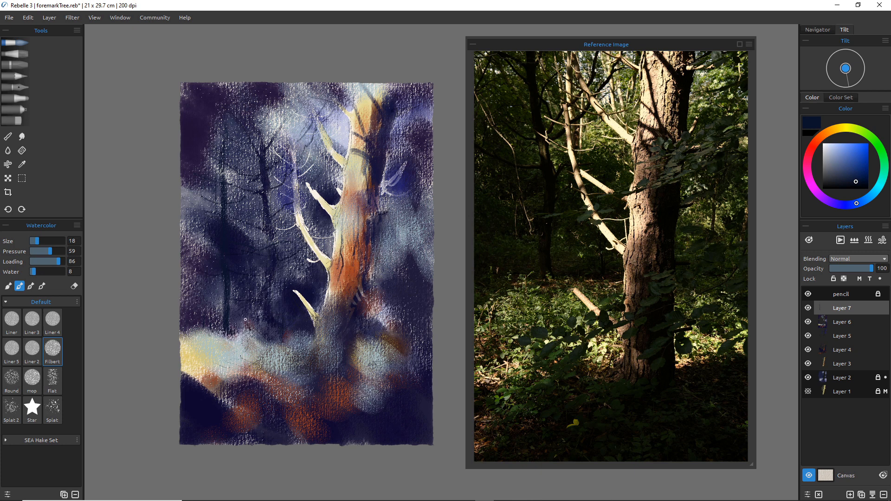
{"action": "key", "text": "bracketright"}
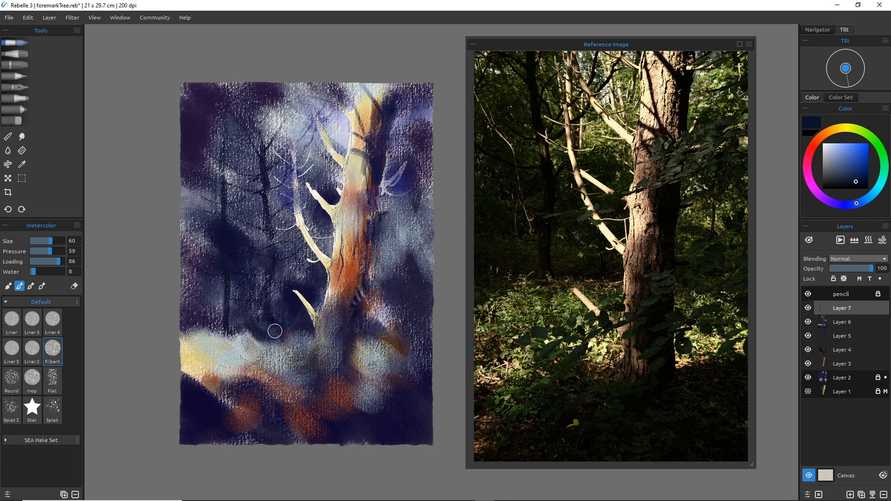
{"action": "left_click_drag", "start_coordinate": [299, 308], "coordinate": [302, 311]}
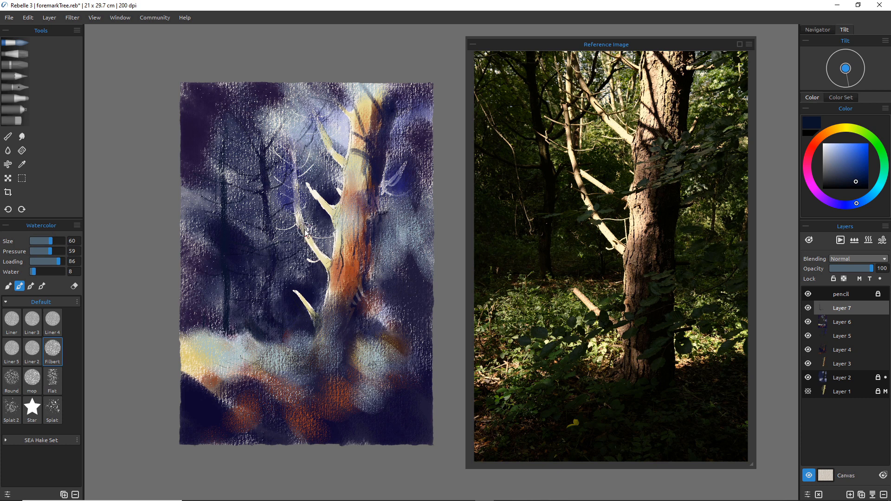
Shade the main tree's pale branches in a muted reddish brown with the Filbert brush at size 40
{"action": "left_click", "coordinate": [817, 140]}
{"action": "left_click_drag", "start_coordinate": [830, 165], "coordinate": [841, 171]}
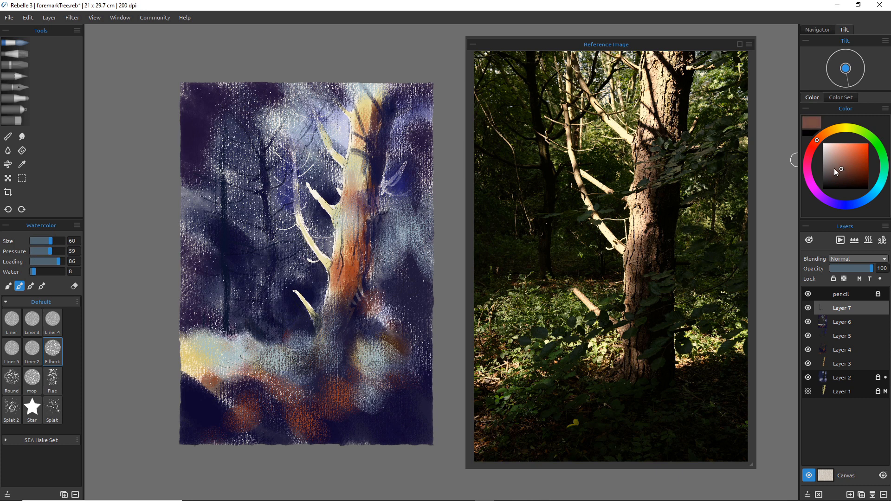
{"action": "key", "text": "bracketleft"}
{"action": "key", "text": "bracketleft"}
{"action": "key", "text": "bracketleft"}
{"action": "key", "text": "bracketleft"}
{"action": "key", "text": "bracketleft"}
{"action": "key", "text": "bracketleft"}
{"action": "key", "text": "bracketleft"}
{"action": "key", "text": "bracketright"}
{"action": "key", "text": "bracketright"}
{"action": "key", "text": "bracketright"}
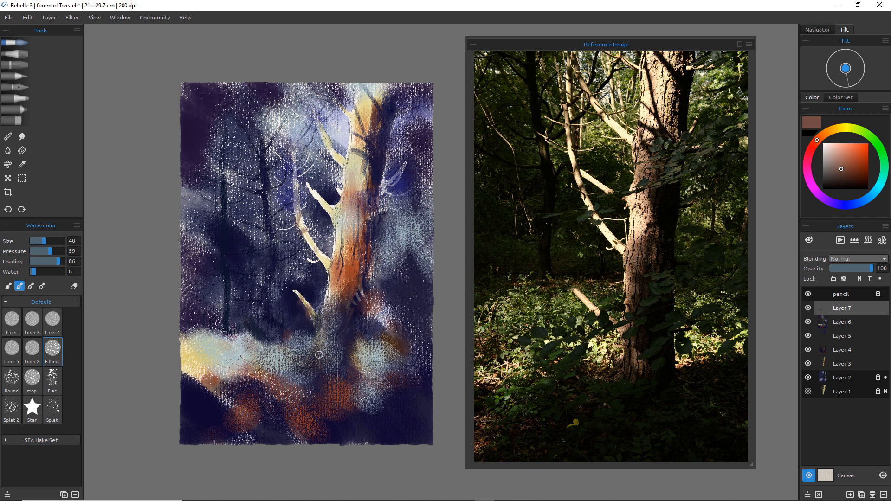
{"action": "key", "text": "ctrl+z"}
{"action": "left_click_drag", "start_coordinate": [325, 140], "coordinate": [333, 157]}
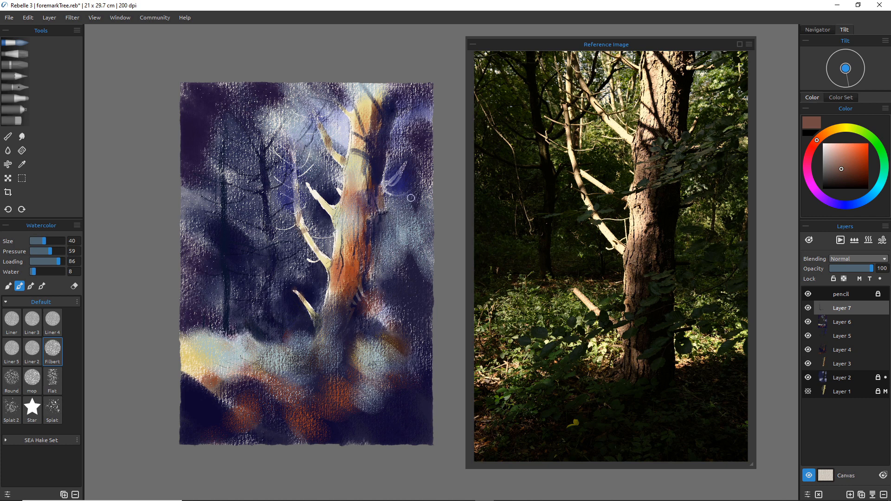
Choose a deep saturated blue and try out a branch reaching right from the main trunk, undoing the trial strokes
{"action": "left_click", "coordinate": [845, 205]}
{"action": "left_click", "coordinate": [850, 184]}
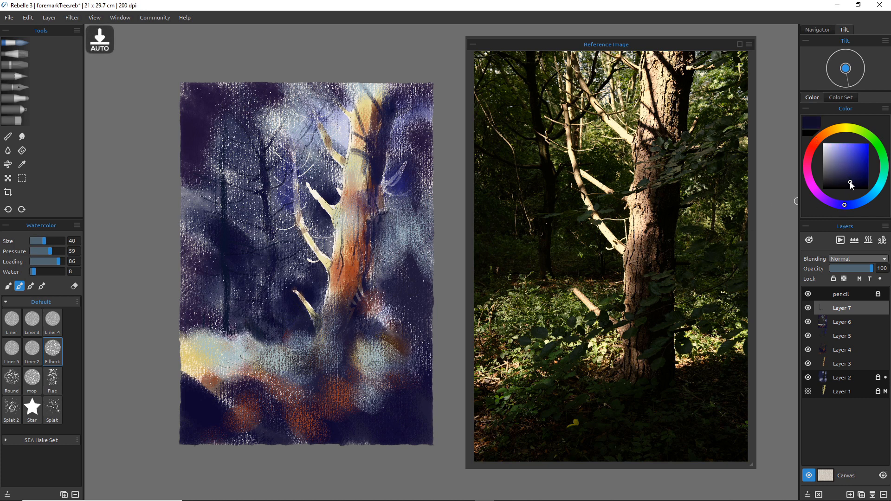
{"action": "left_click_drag", "start_coordinate": [851, 184], "coordinate": [853, 184]}
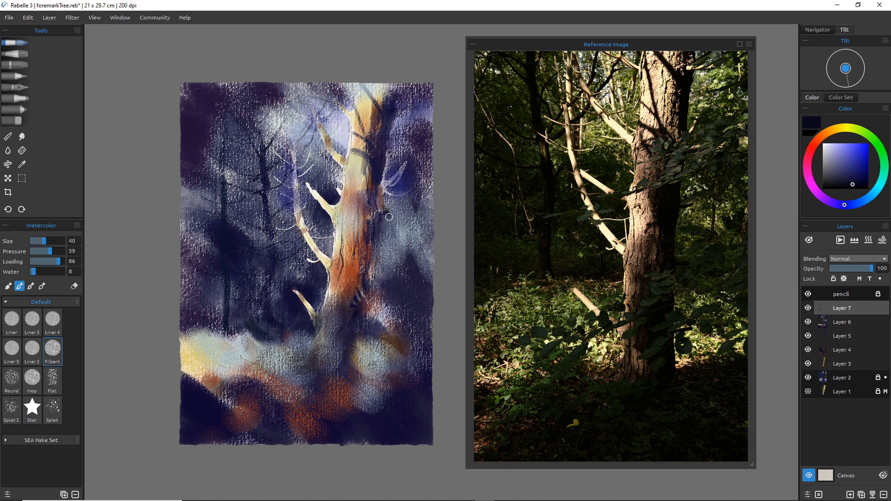
{"action": "left_click_drag", "start_coordinate": [389, 217], "coordinate": [448, 167]}
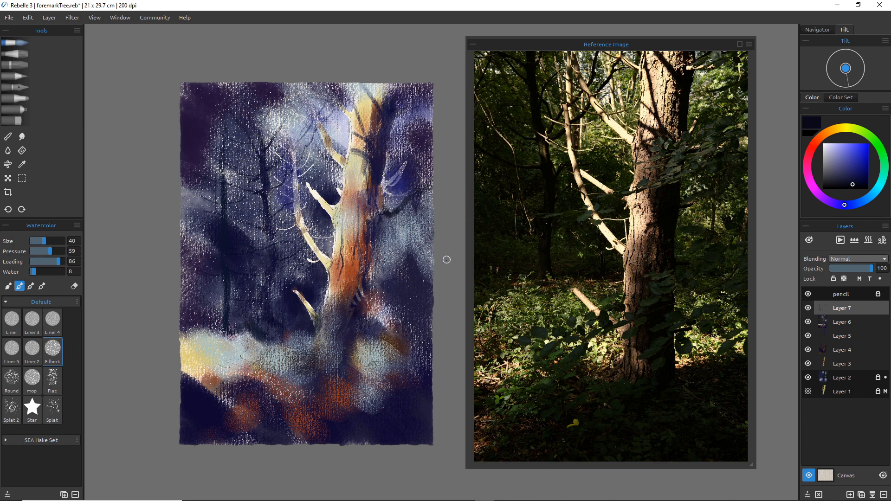
{"action": "key", "text": "ctrl+z"}
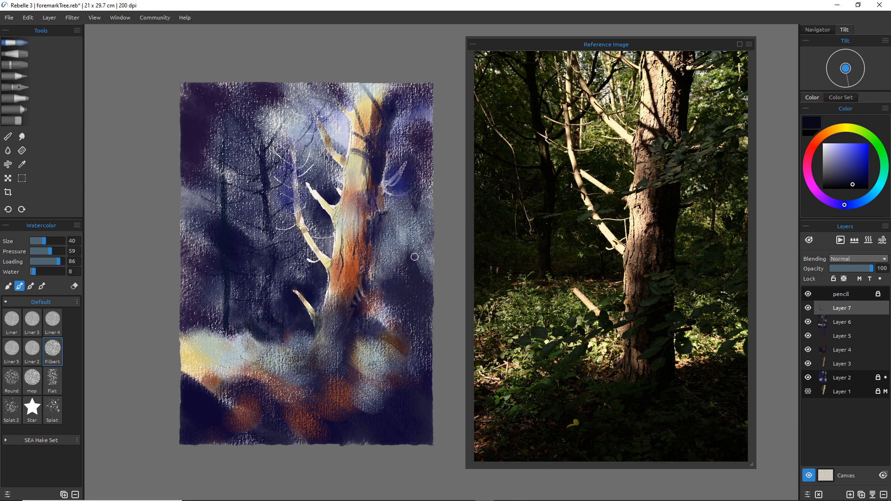
{"action": "left_click", "coordinate": [860, 178]}
{"action": "left_click_drag", "start_coordinate": [383, 214], "coordinate": [423, 192]}
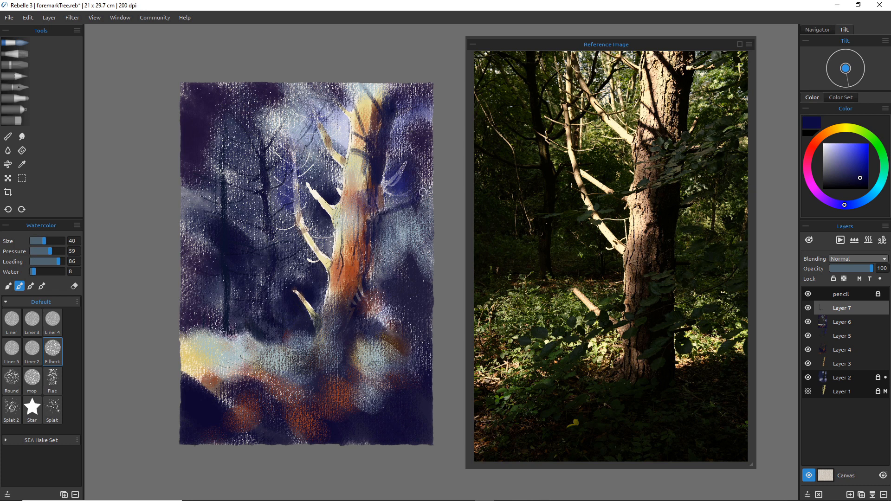
{"action": "key", "text": "ctrl+z"}
Paint a thin deep blue branch from the trunk's right side to the canvas edge at brush size 20, and touch up the trunk edge below it
{"action": "key", "text": "bracketleft"}
{"action": "key", "text": "bracketleft"}
{"action": "key", "text": "bracketleft"}
{"action": "key", "text": "bracketleft"}
{"action": "left_click_drag", "start_coordinate": [386, 215], "coordinate": [418, 196]}
{"action": "left_click_drag", "start_coordinate": [381, 224], "coordinate": [377, 249]}
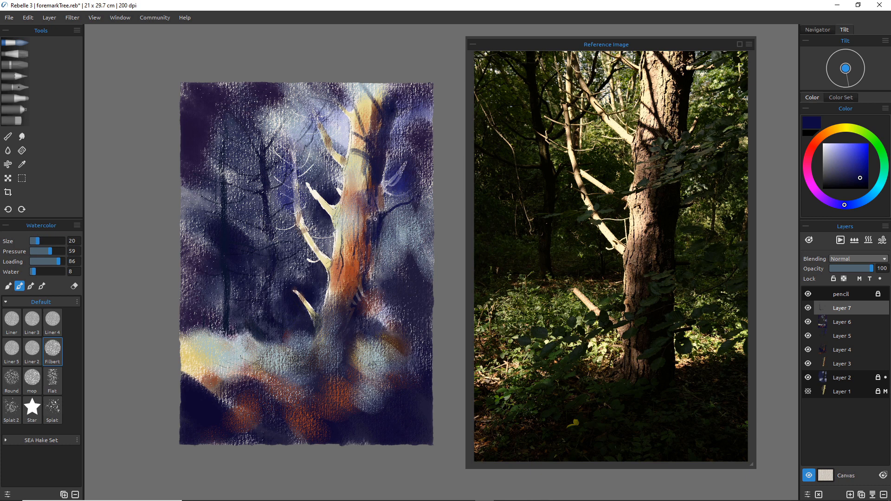
{"action": "left_click_drag", "start_coordinate": [382, 212], "coordinate": [433, 195]}
Sign the painting in the dark lower-right foreground with the 2B pencil in pale lavender
{"action": "left_click", "coordinate": [15, 77]}
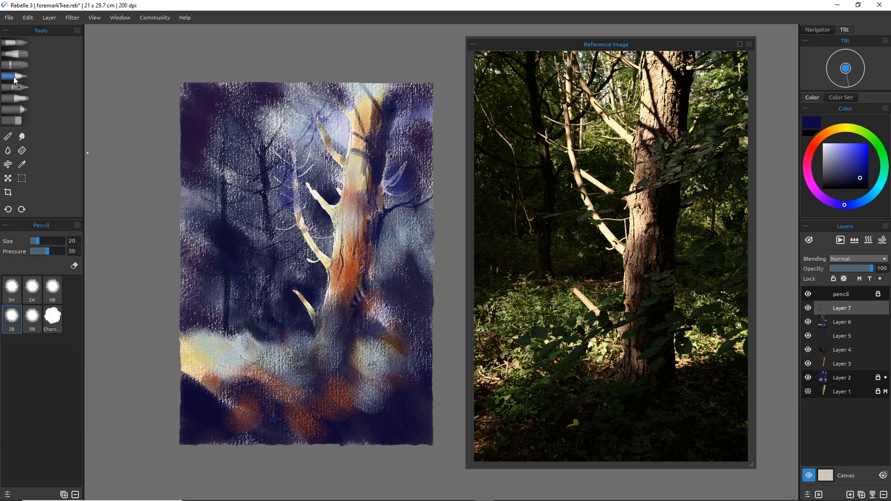
{"action": "left_click", "coordinate": [828, 148]}
{"action": "mouse_move", "coordinate": [372, 424]}
{"action": "left_mouse_down"}
{"action": "mouse_move", "coordinate": [383, 419]}
{"action": "mouse_move", "coordinate": [413, 435]}
{"action": "left_mouse_up"}
{"action": "mouse_move", "coordinate": [416, 420]}
{"action": "left_mouse_down"}
{"action": "mouse_move", "coordinate": [417, 433]}
{"action": "mouse_move", "coordinate": [420, 420]}
{"action": "left_mouse_up"}
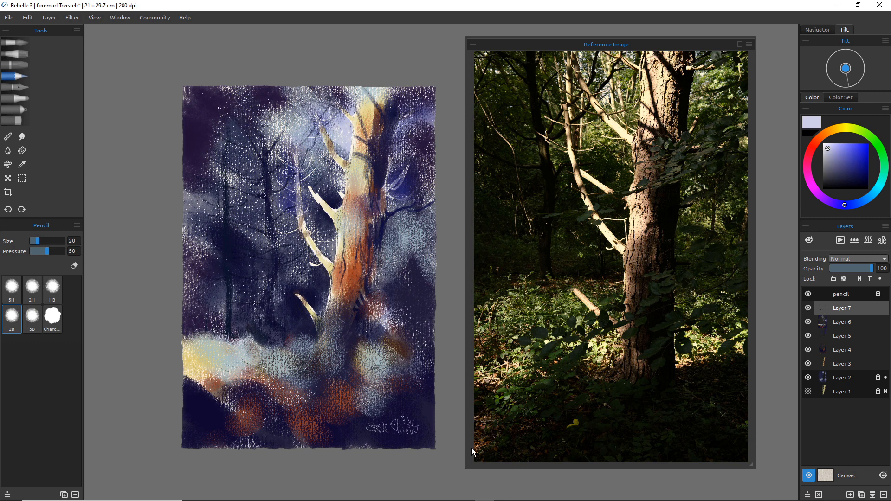